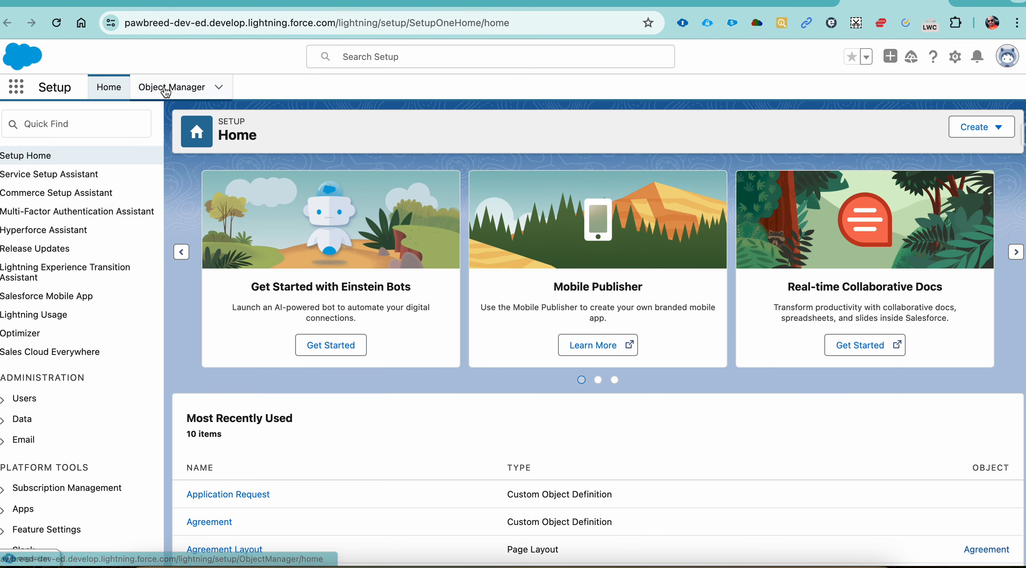
Open the Application Request object's Buttons, Links, and Actions page and start a new action
{"action": "left_click", "coordinate": [169, 87]}
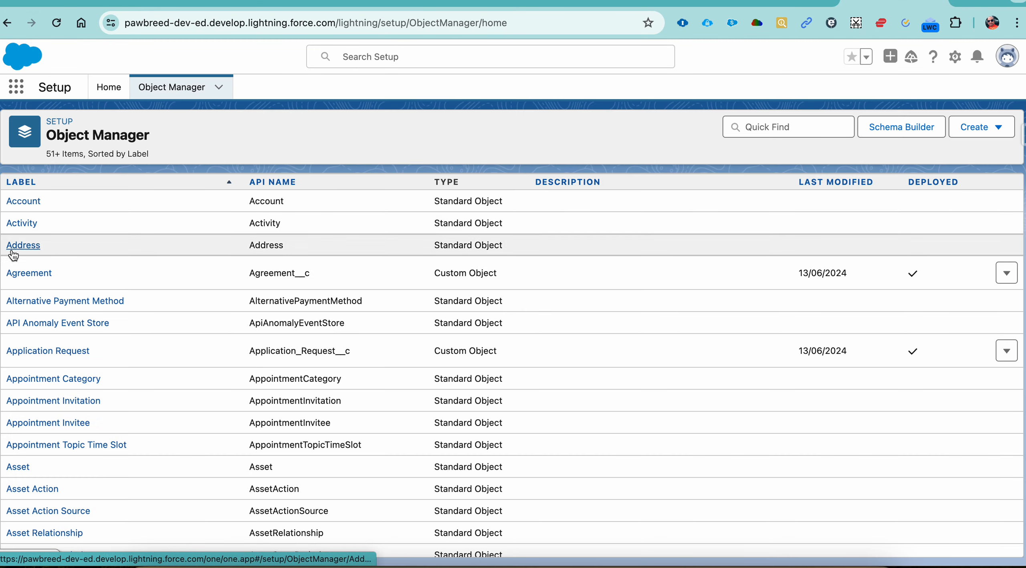
{"action": "left_click", "coordinate": [39, 359]}
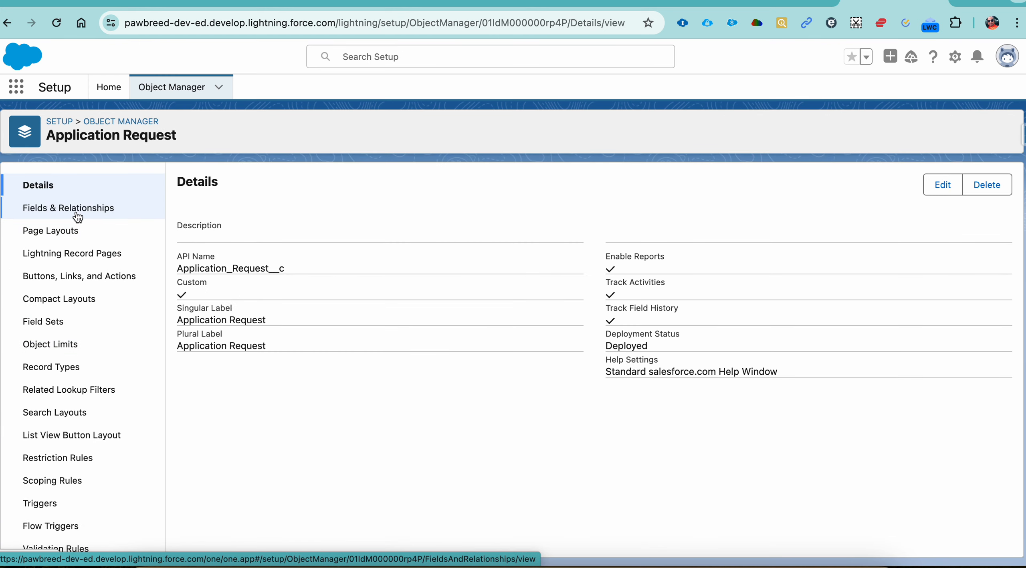
{"action": "left_click", "coordinate": [74, 276]}
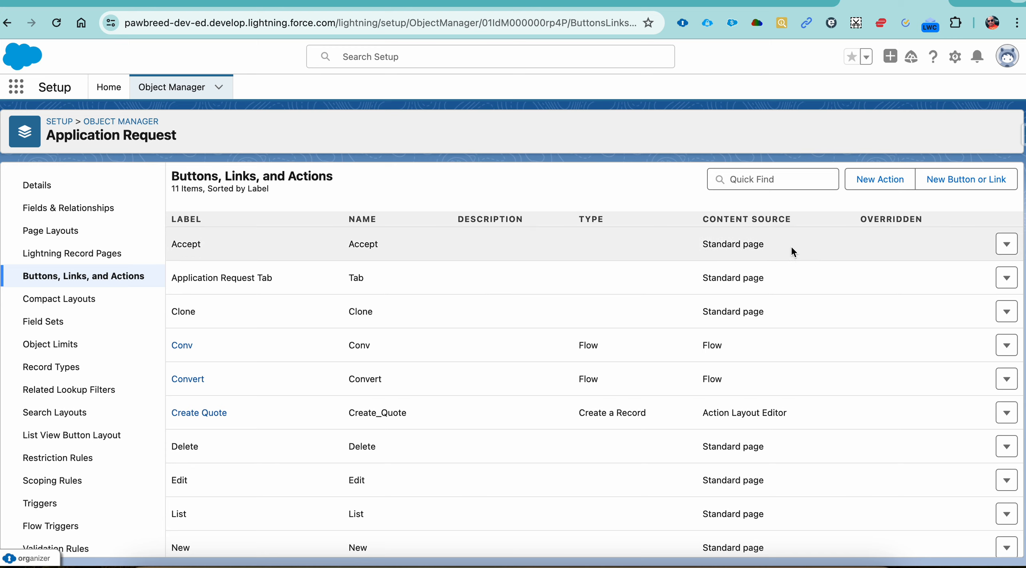
{"action": "left_click", "coordinate": [897, 181]}
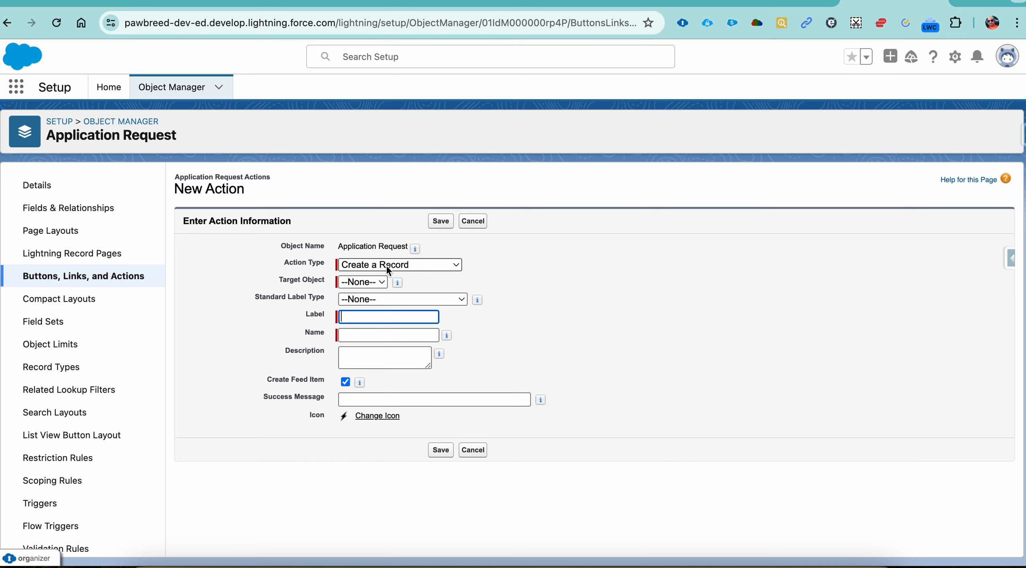
Create a Create a Record action with target object Quote, label New Quote and name New_Quote, and save it
{"action": "left_click", "coordinate": [387, 266]}
{"action": "left_click", "coordinate": [388, 264]}
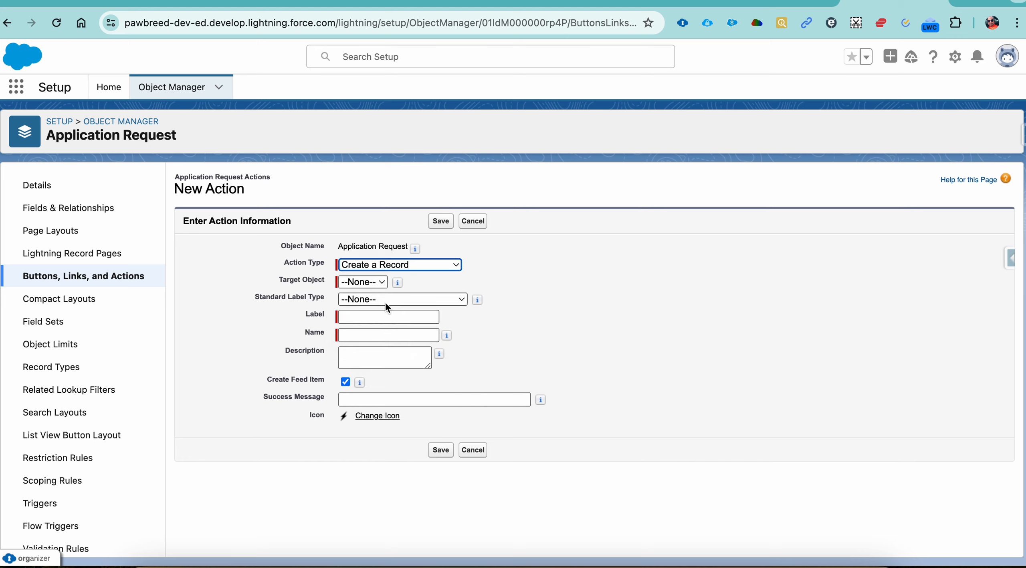
{"action": "left_click", "coordinate": [372, 317]}
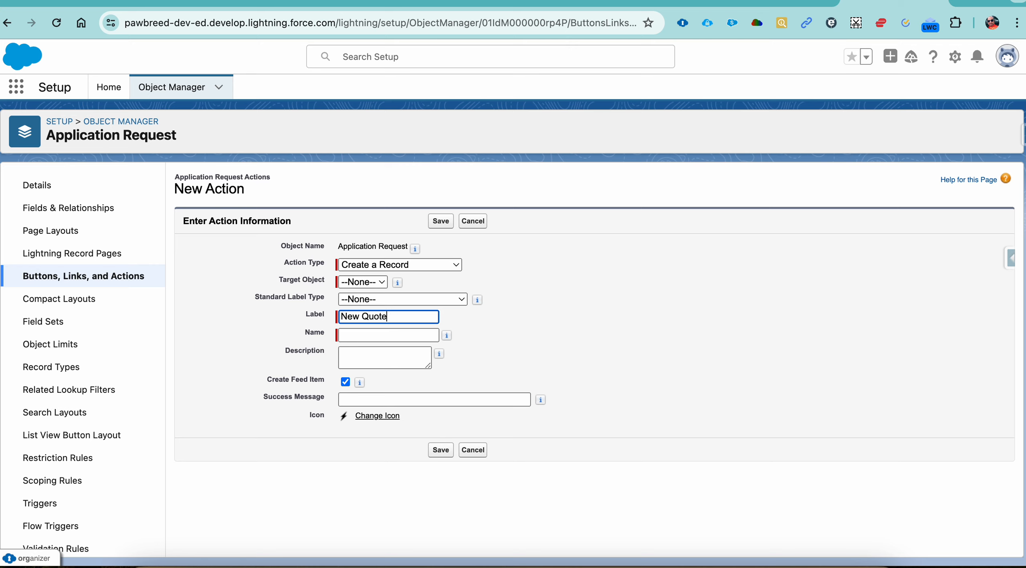
{"action": "key", "text": "Tab"}
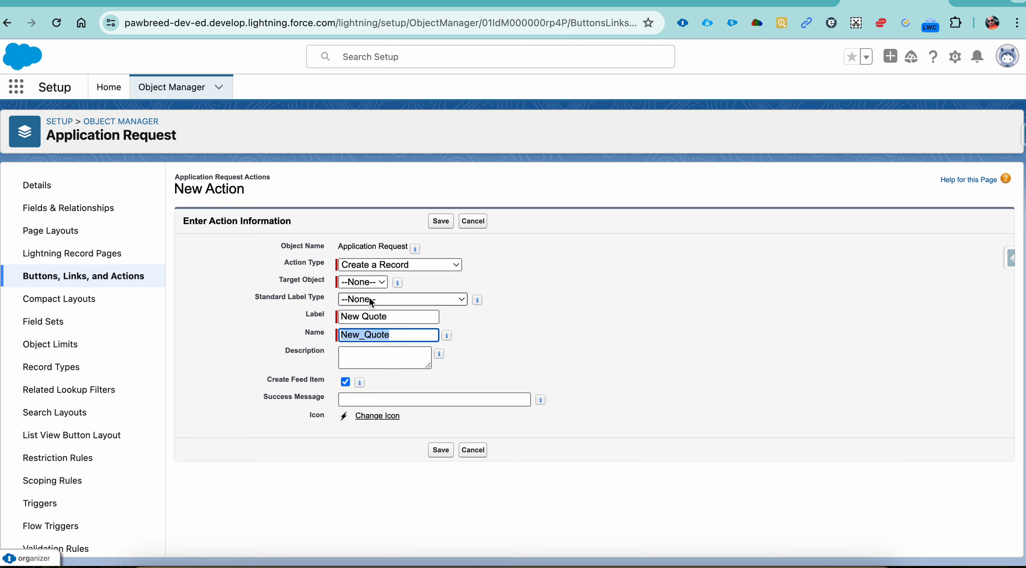
{"action": "left_click", "coordinate": [371, 285]}
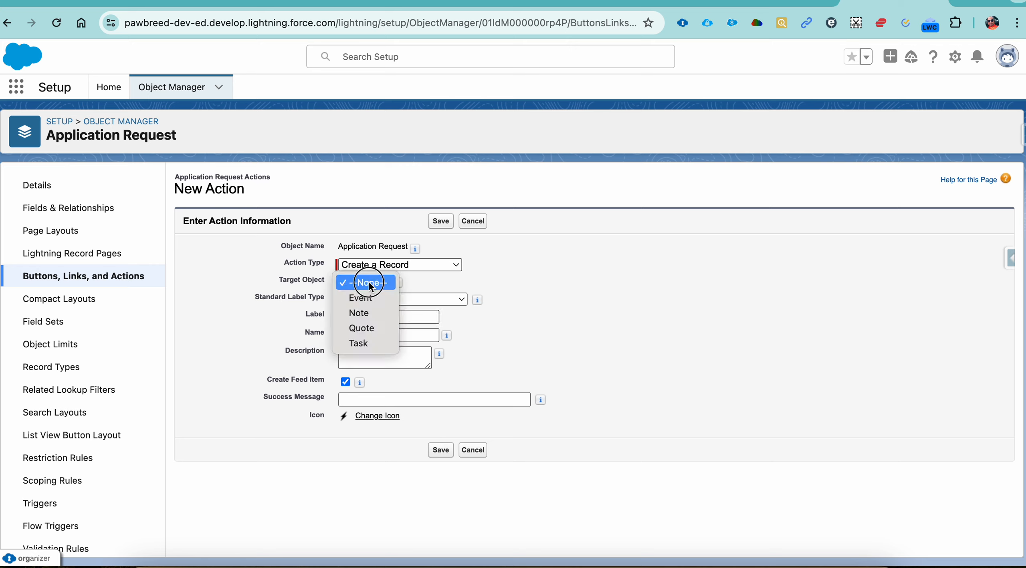
{"action": "left_click", "coordinate": [363, 328]}
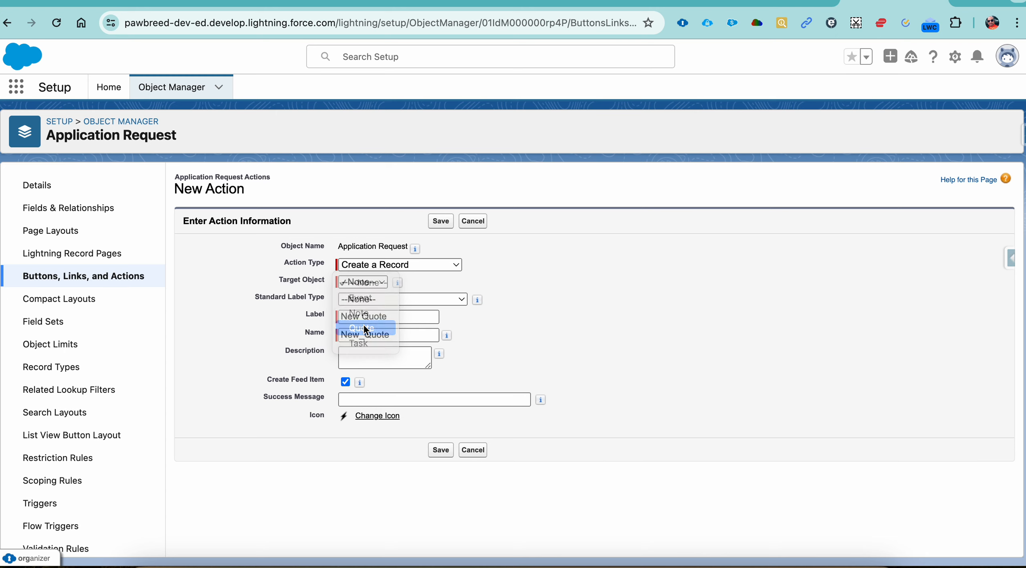
{"action": "left_click", "coordinate": [440, 223]}
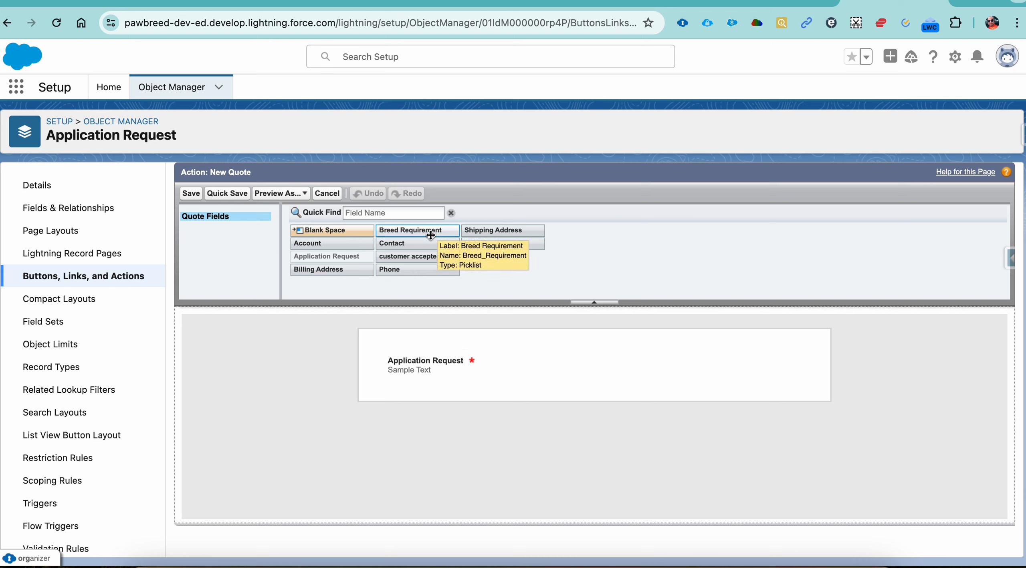
Add Shipping Address, Billing Address, Account, Contact, status, Breed Requirement and Phone to the New Quote action layout and save it
{"action": "left_click_drag", "start_coordinate": [497, 230], "coordinate": [576, 335]}
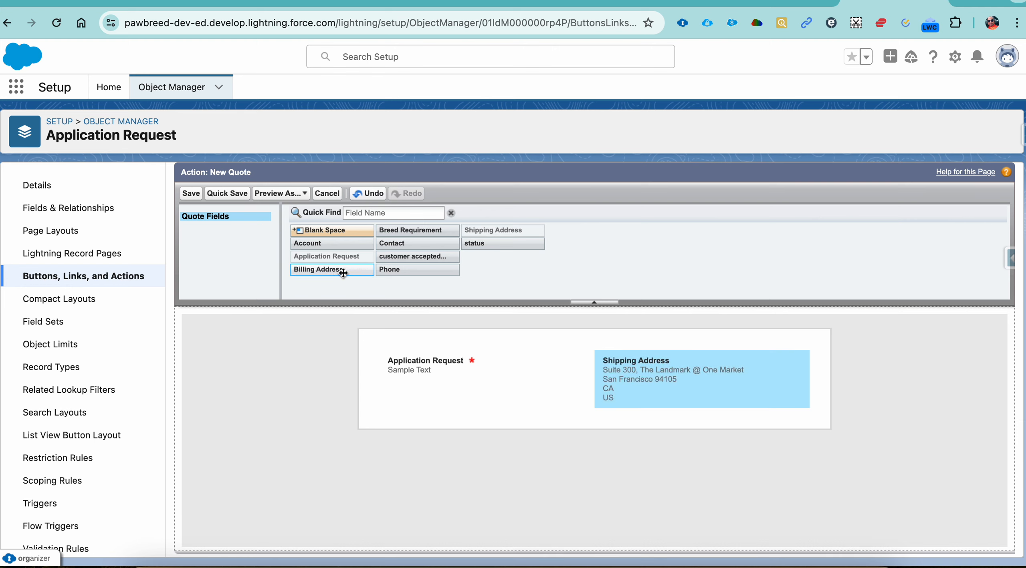
{"action": "left_click_drag", "start_coordinate": [344, 270], "coordinate": [660, 410]}
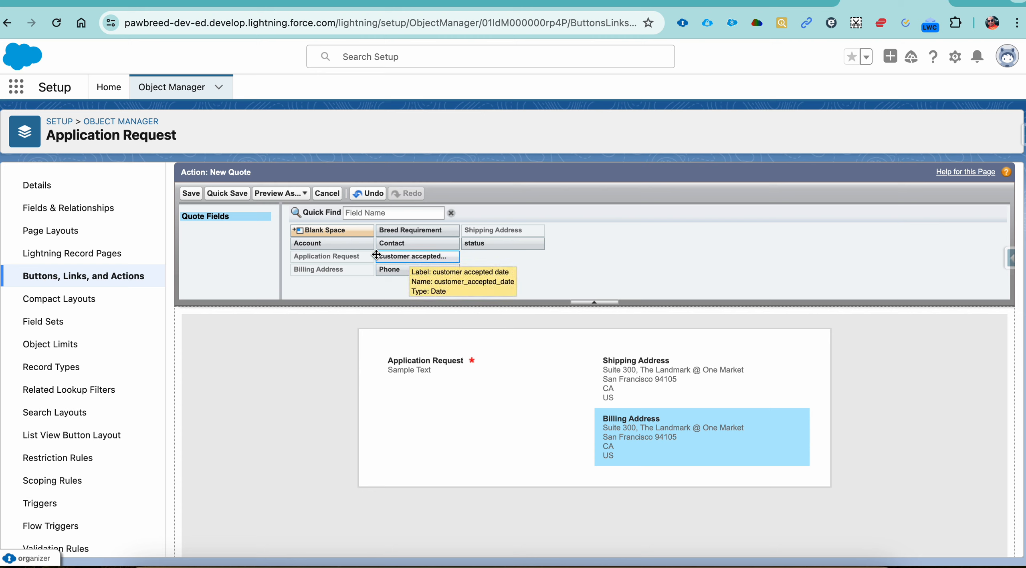
{"action": "left_click_drag", "start_coordinate": [361, 243], "coordinate": [433, 419]}
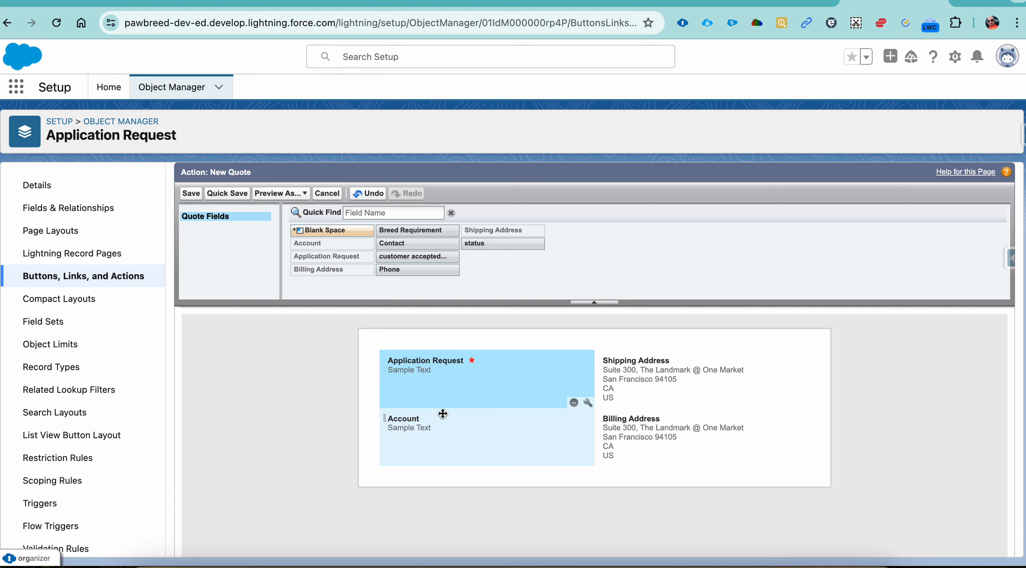
{"action": "left_click_drag", "start_coordinate": [424, 247], "coordinate": [419, 452]}
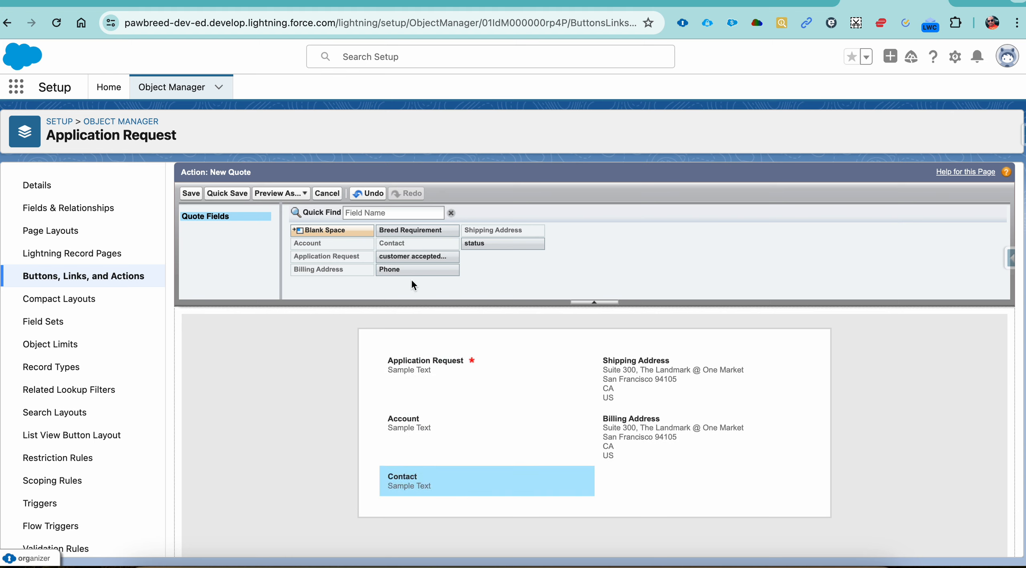
{"action": "left_click_drag", "start_coordinate": [487, 244], "coordinate": [617, 479]}
{"action": "left_click_drag", "start_coordinate": [405, 232], "coordinate": [644, 354]}
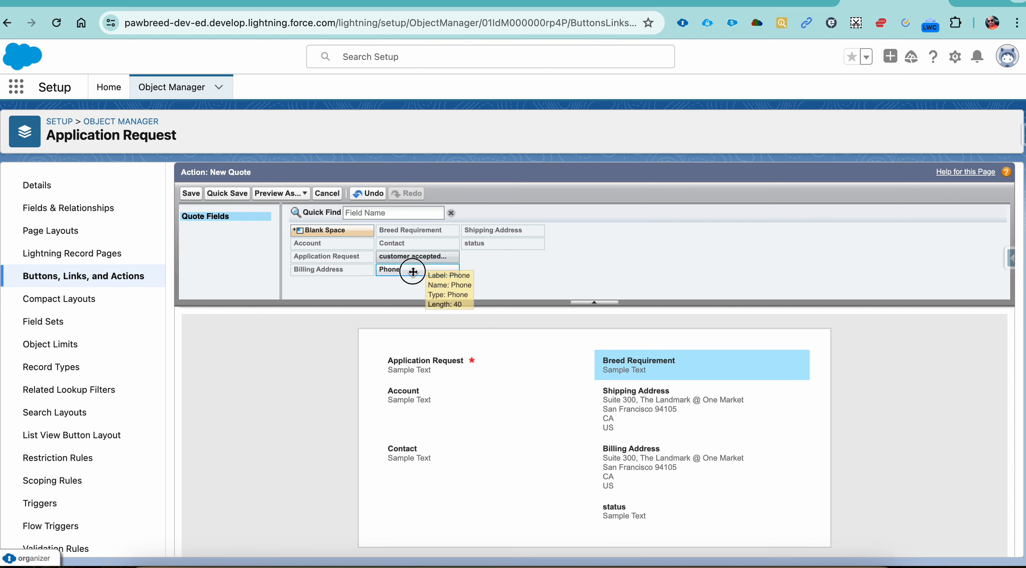
{"action": "left_click_drag", "start_coordinate": [415, 267], "coordinate": [423, 453]}
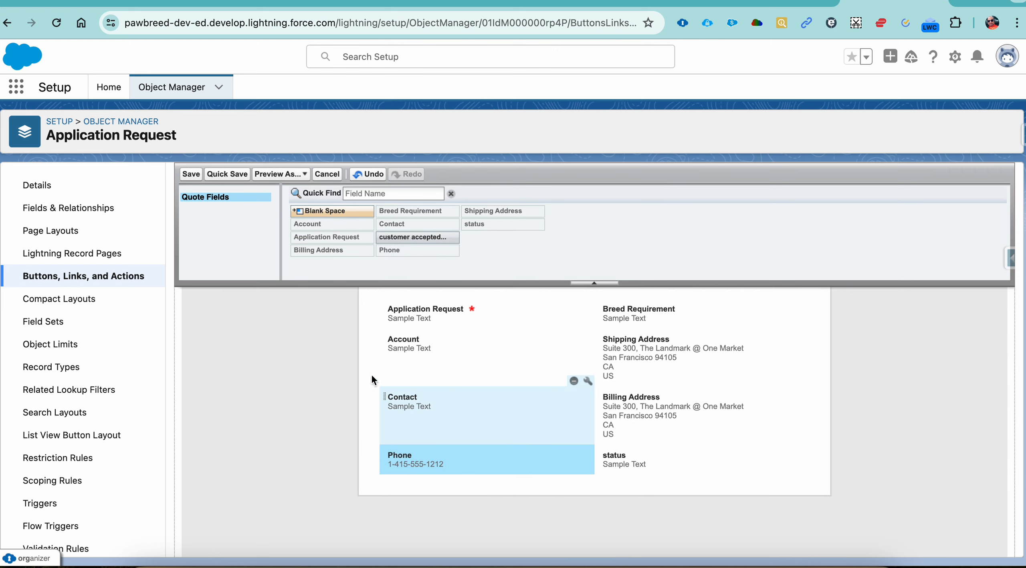
{"action": "left_click", "coordinate": [190, 174]}
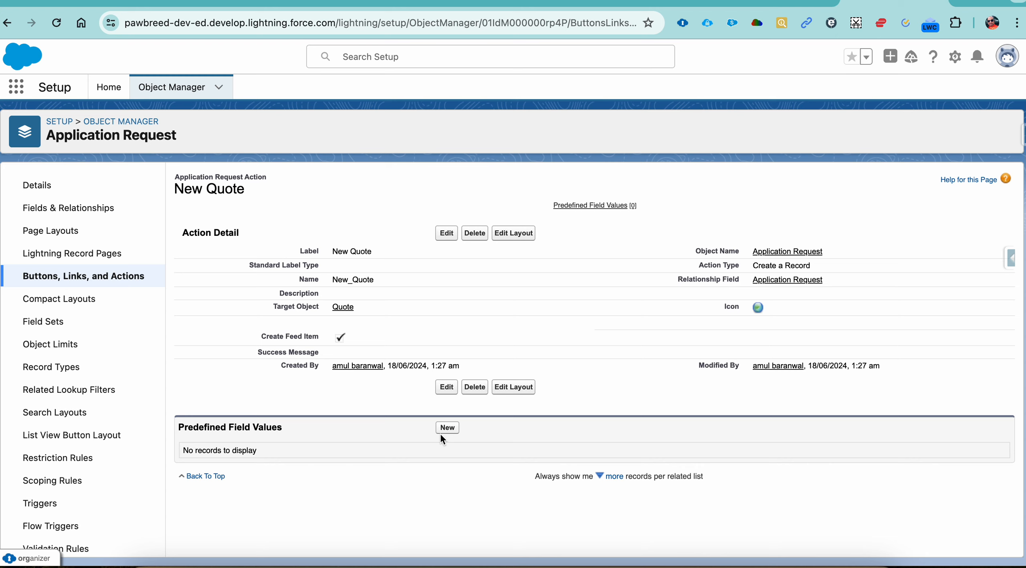
In the Application Request Layout, replace Create Quote with New Quote in the Salesforce Mobile and Lightning Experience Actions, and save the layout
{"action": "left_click", "coordinate": [102, 229]}
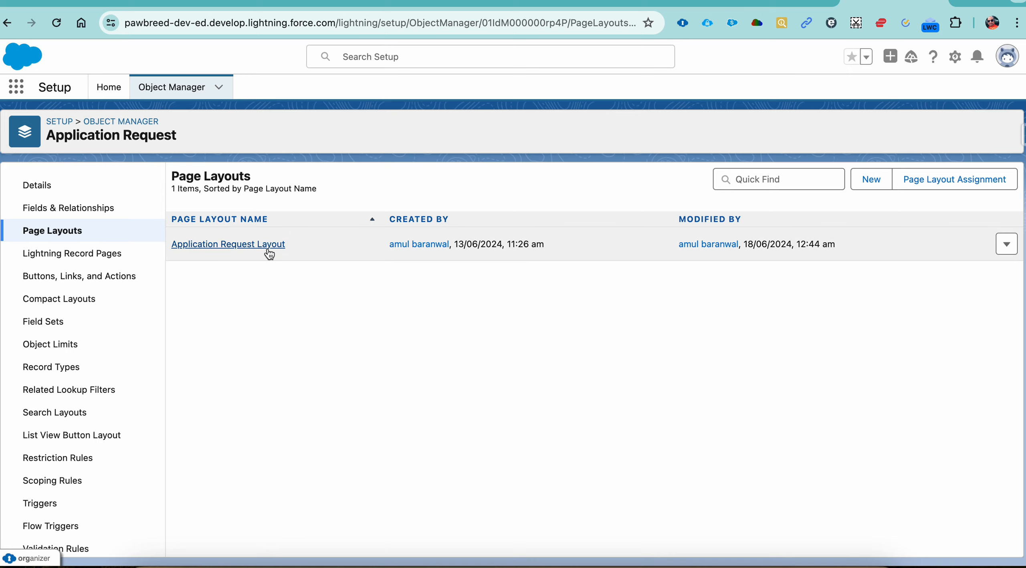
{"action": "left_click", "coordinate": [268, 248]}
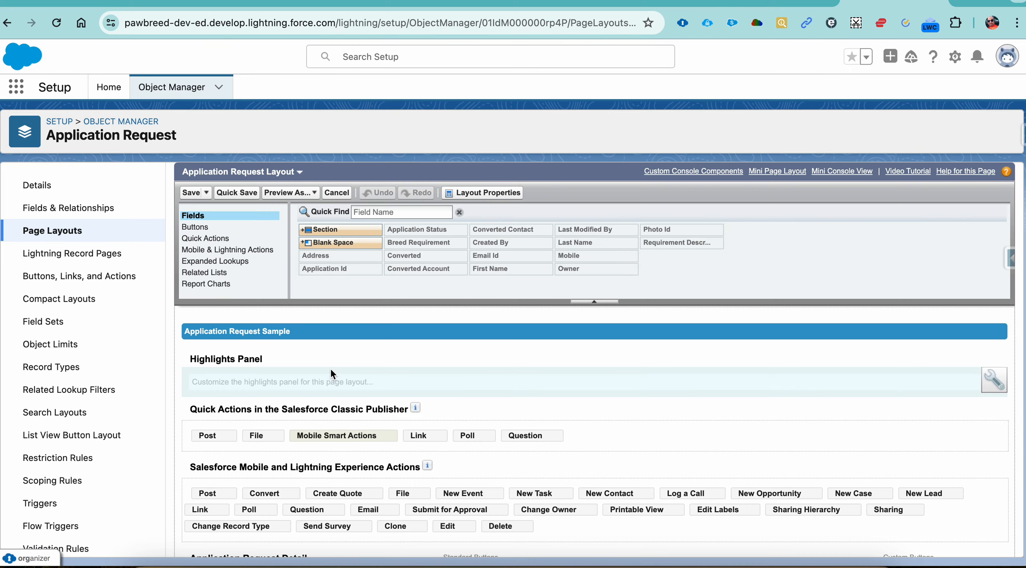
{"action": "scroll", "coordinate": [330, 368], "scroll_direction": "down", "scroll_amount": 10}
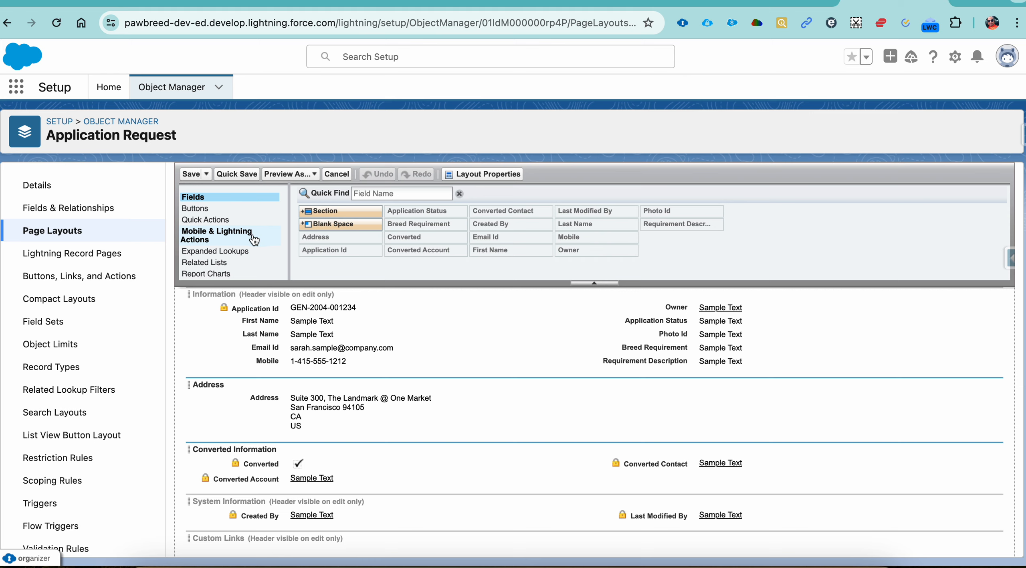
{"action": "left_click", "coordinate": [241, 236]}
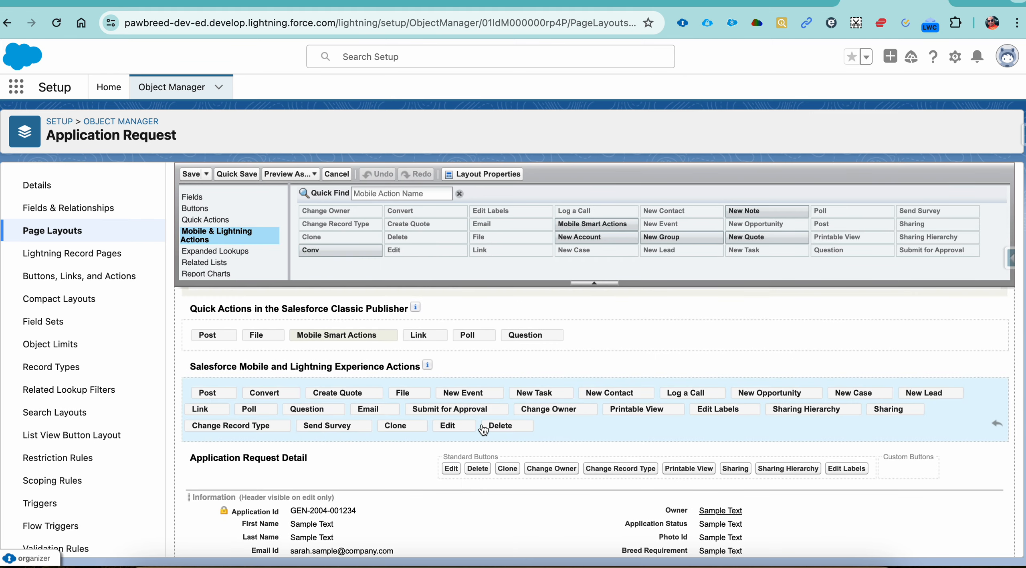
{"action": "left_click", "coordinate": [427, 195]}
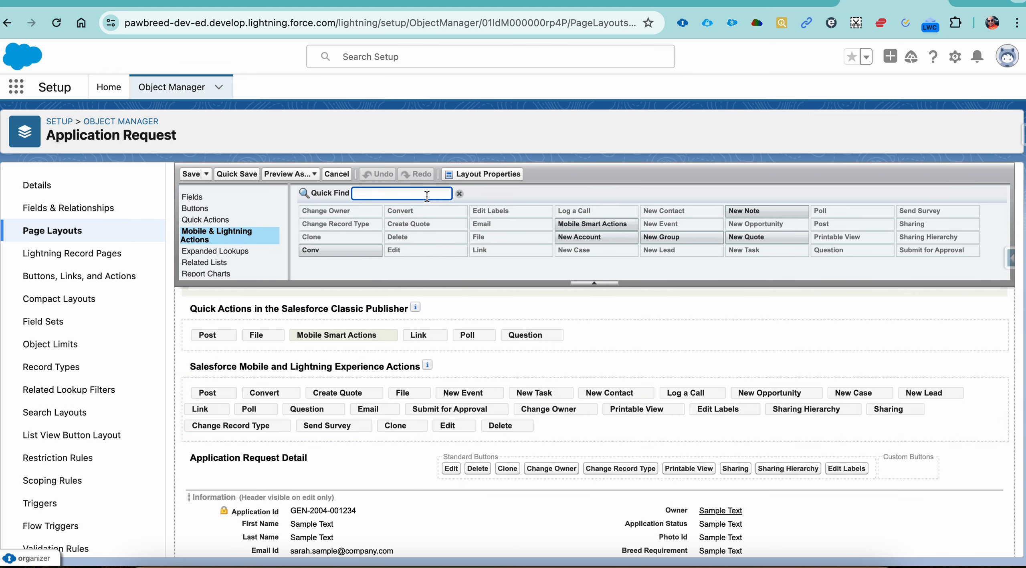
{"action": "type", "text": "new"}
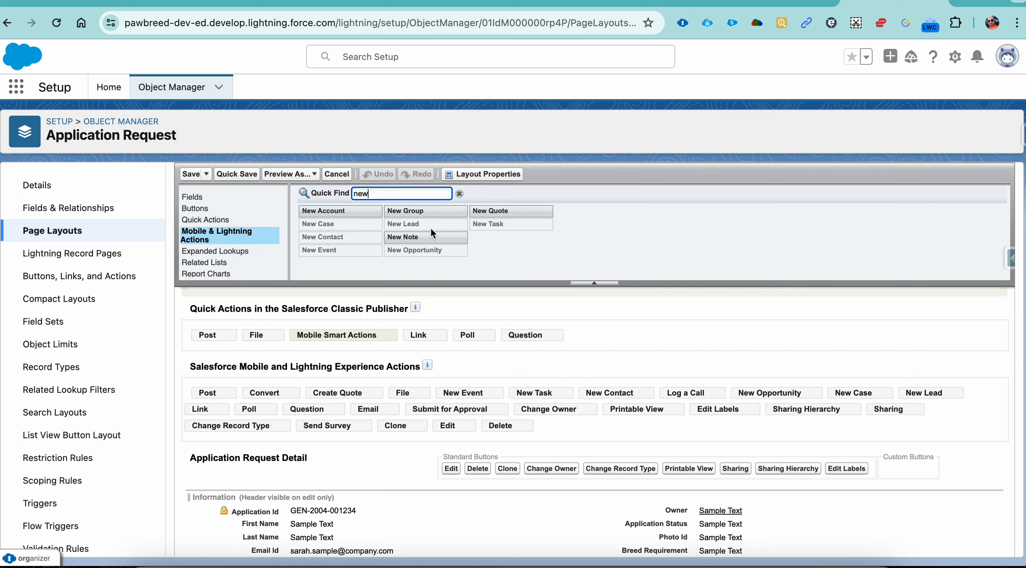
{"action": "mouse_move", "coordinate": [479, 211]}
{"action": "left_mouse_down"}
{"action": "mouse_move", "coordinate": [465, 255]}
{"action": "mouse_move", "coordinate": [298, 323]}
{"action": "mouse_move", "coordinate": [318, 400]}
{"action": "left_mouse_up"}
{"action": "left_click_drag", "start_coordinate": [405, 395], "coordinate": [551, 259]}
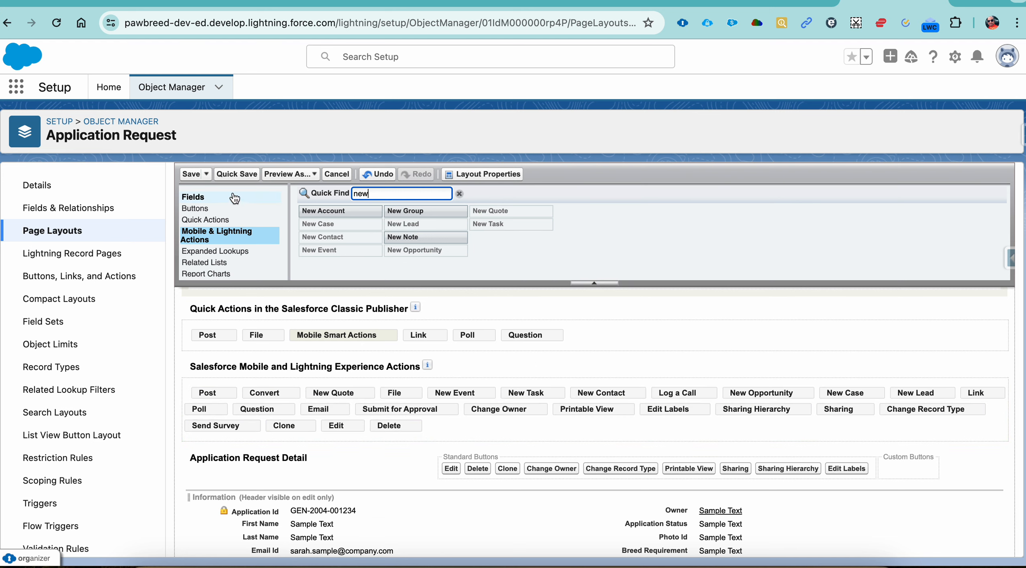
{"action": "left_click", "coordinate": [191, 175]}
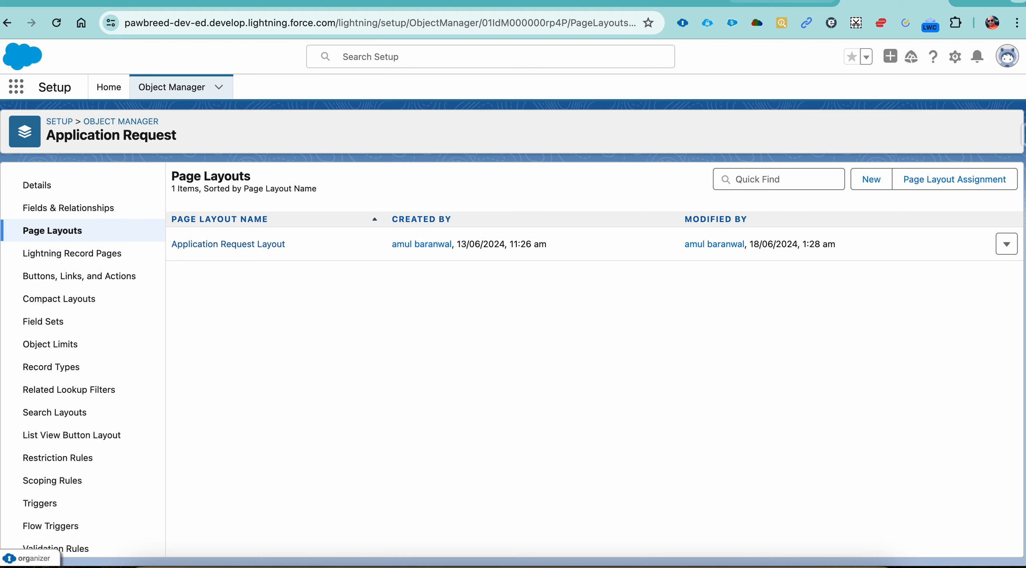
Open the first recently viewed application request in PawBreed CRM, launch its New Quote action and review the form's fields
{"action": "left_click", "coordinate": [787, 1]}
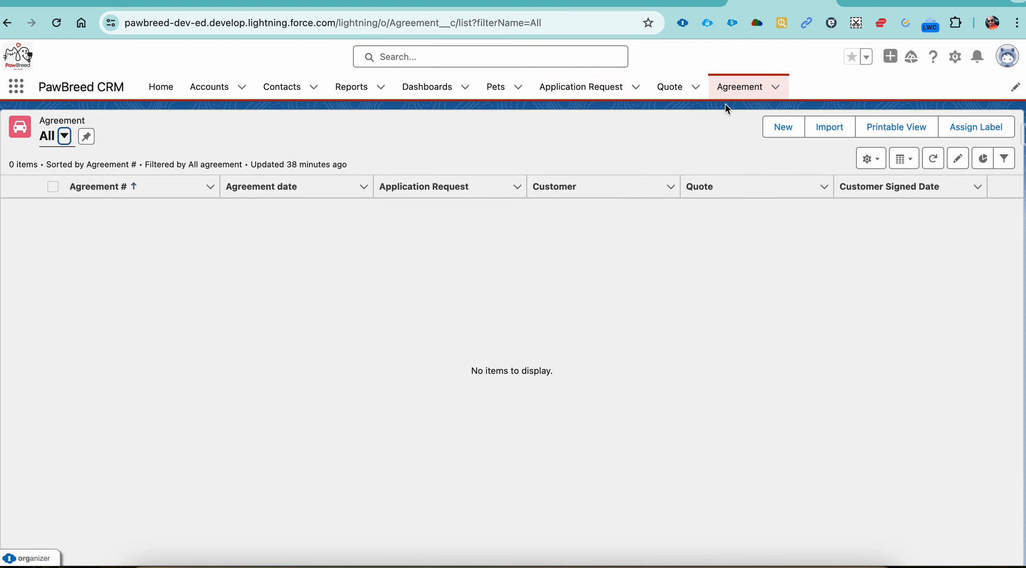
{"action": "left_click", "coordinate": [613, 92]}
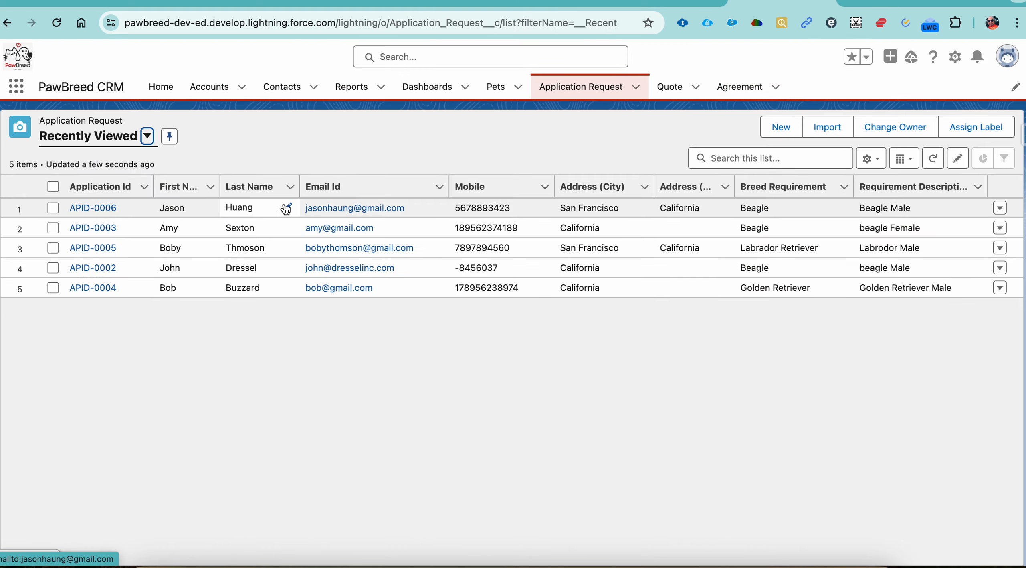
{"action": "left_click", "coordinate": [106, 208]}
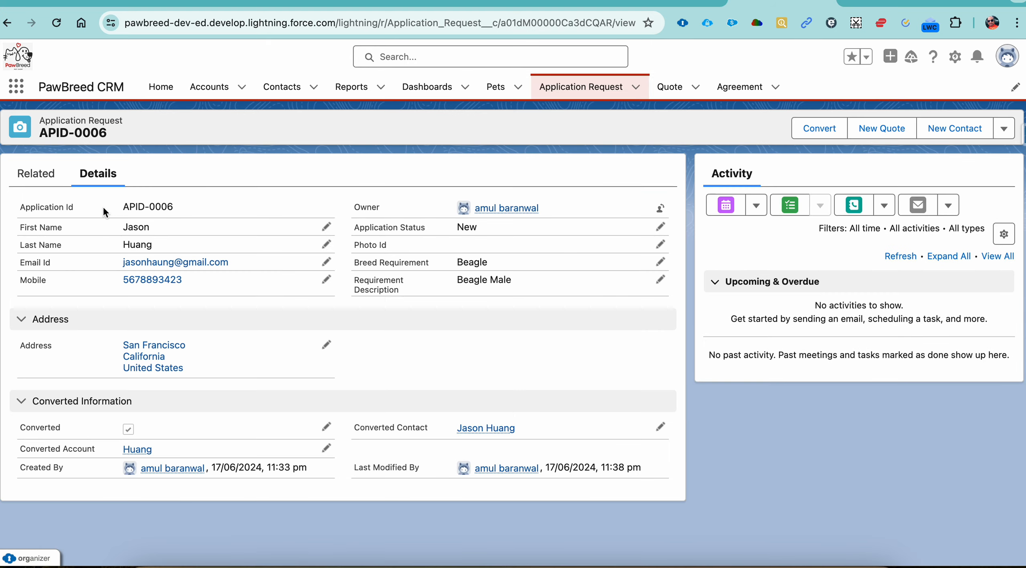
{"action": "left_click", "coordinate": [888, 130]}
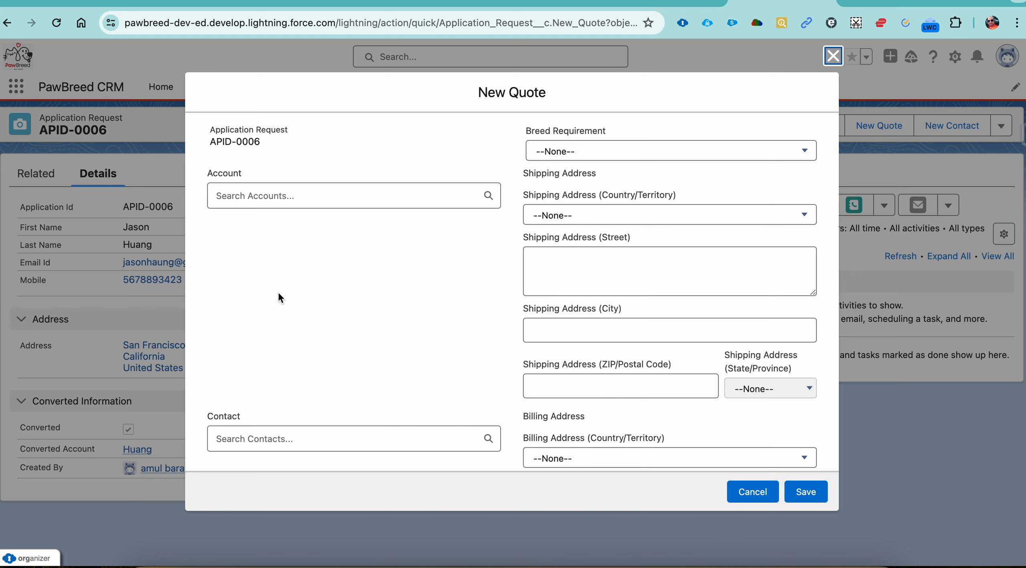
{"action": "scroll", "coordinate": [287, 332], "scroll_direction": "down", "scroll_amount": 6}
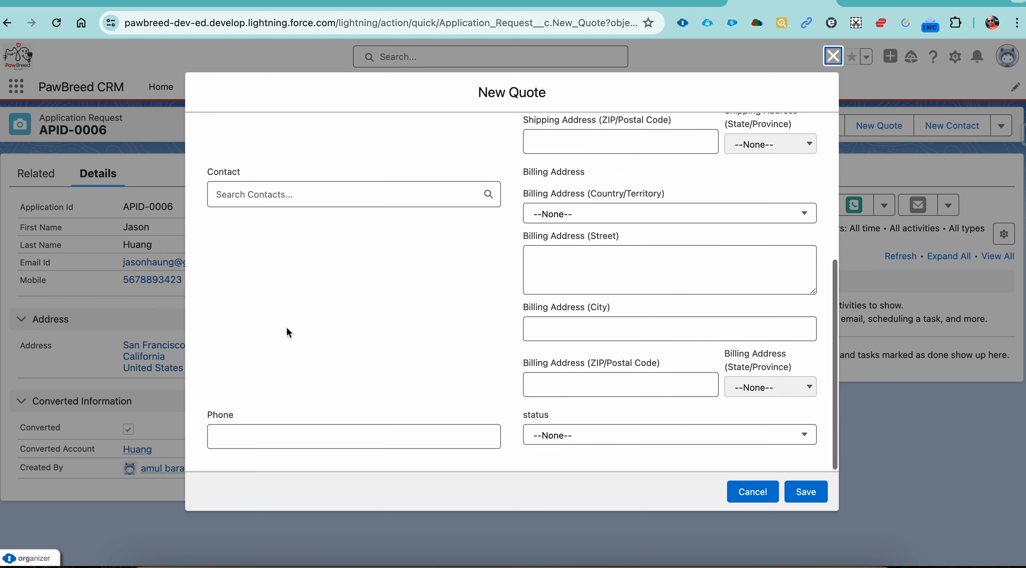
{"action": "scroll", "coordinate": [286, 325], "scroll_direction": "up", "scroll_amount": 6}
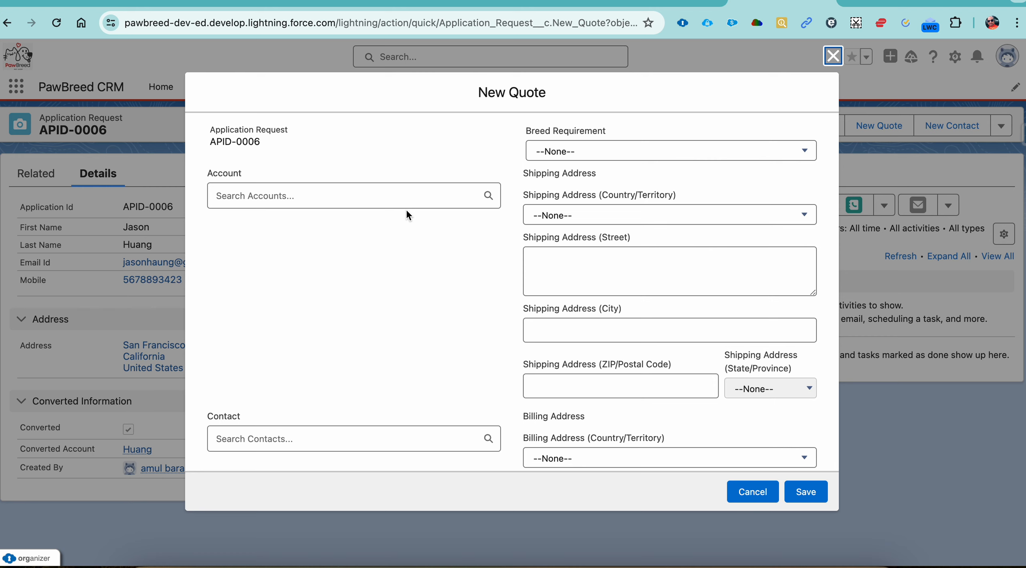
{"action": "scroll", "coordinate": [397, 311], "scroll_direction": "down", "scroll_amount": 6}
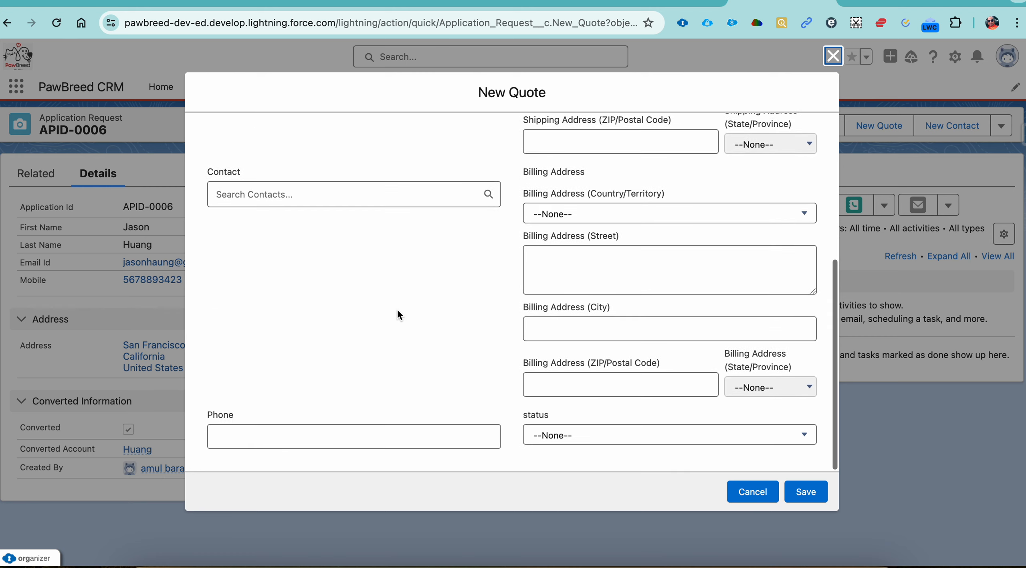
{"action": "scroll", "coordinate": [397, 313], "scroll_direction": "up", "scroll_amount": 6}
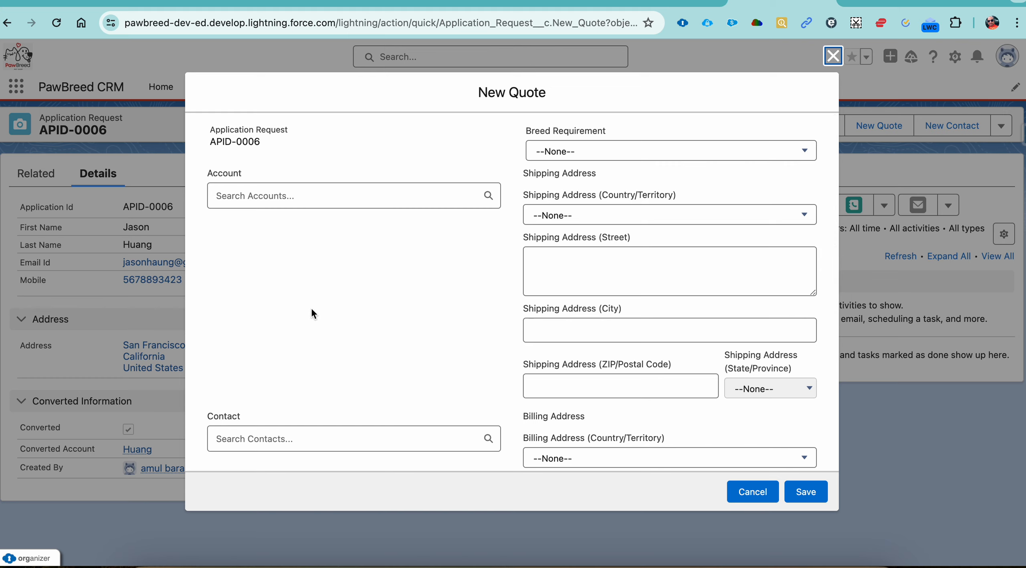
{"action": "scroll", "coordinate": [312, 311], "scroll_direction": "down", "scroll_amount": 5}
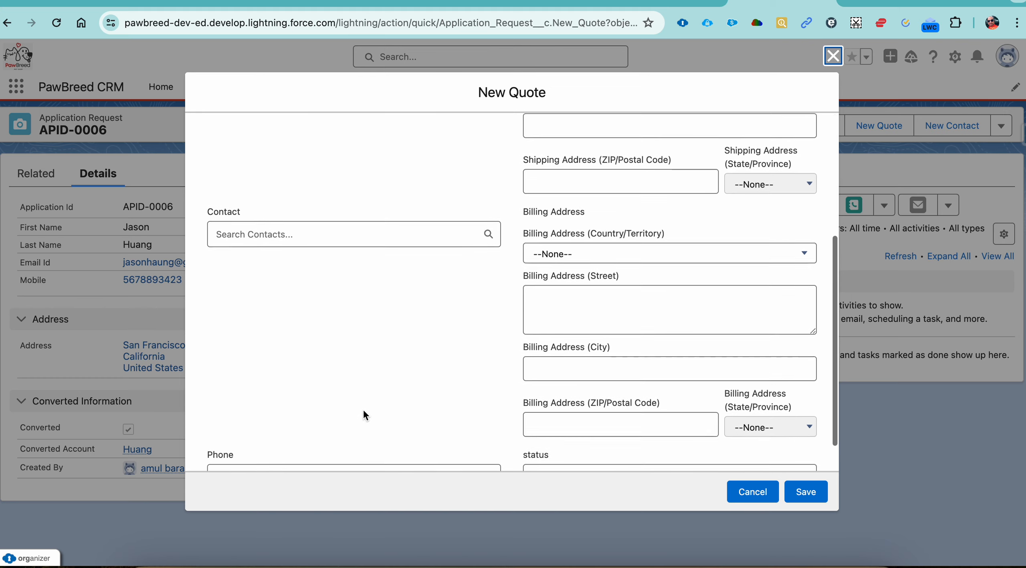
{"action": "scroll", "coordinate": [363, 414], "scroll_direction": "down", "scroll_amount": 1}
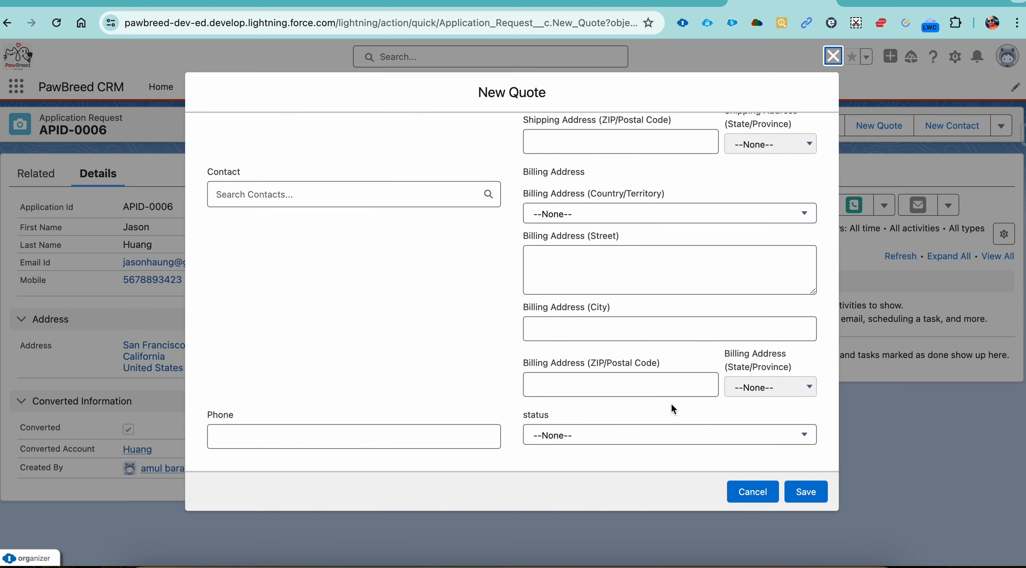
Check the Breed Requirement options in the New Quote form, then cancel the form
{"action": "scroll", "coordinate": [678, 378], "scroll_direction": "up", "scroll_amount": 6}
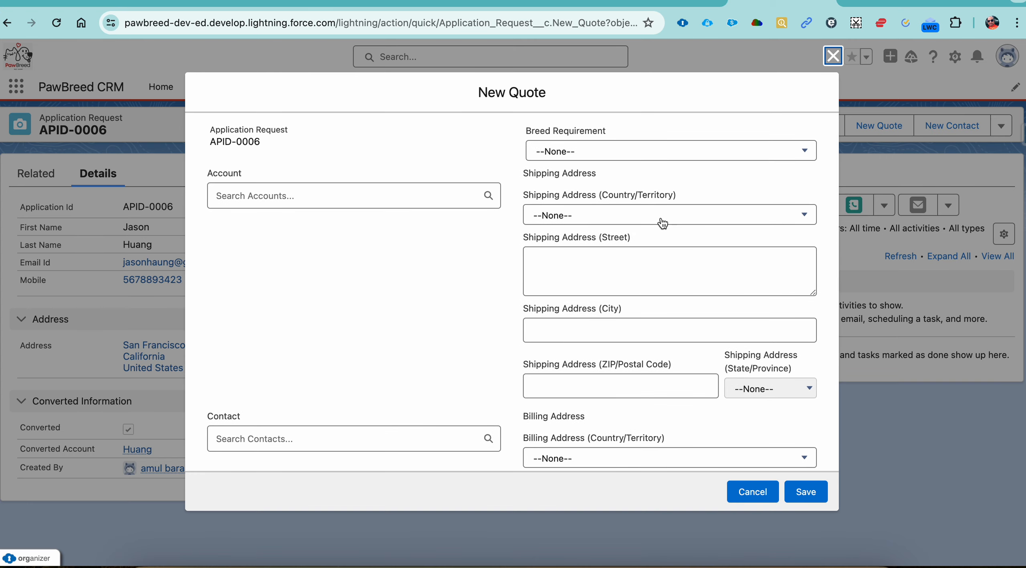
{"action": "left_click", "coordinate": [655, 156]}
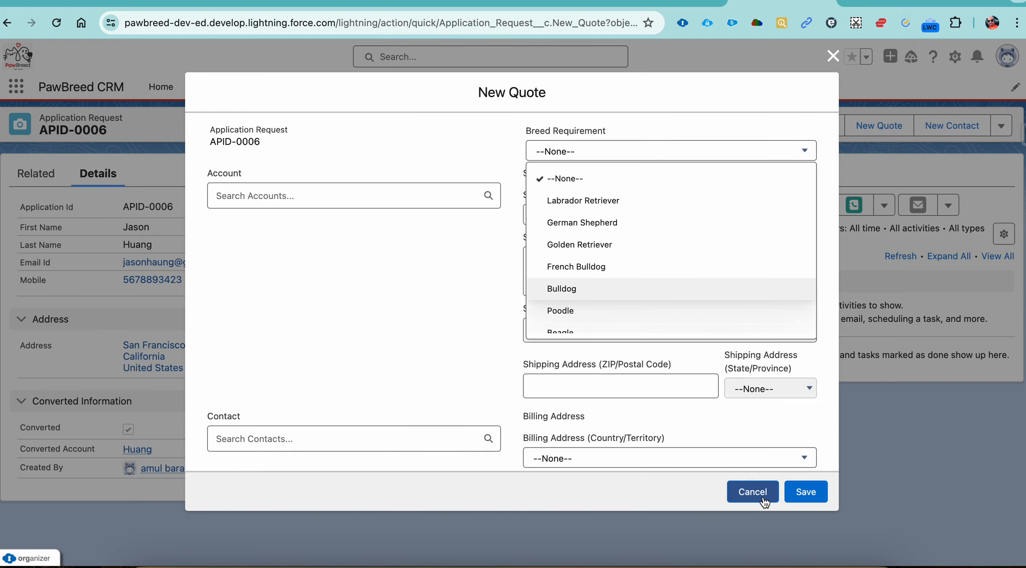
{"action": "left_click", "coordinate": [753, 491]}
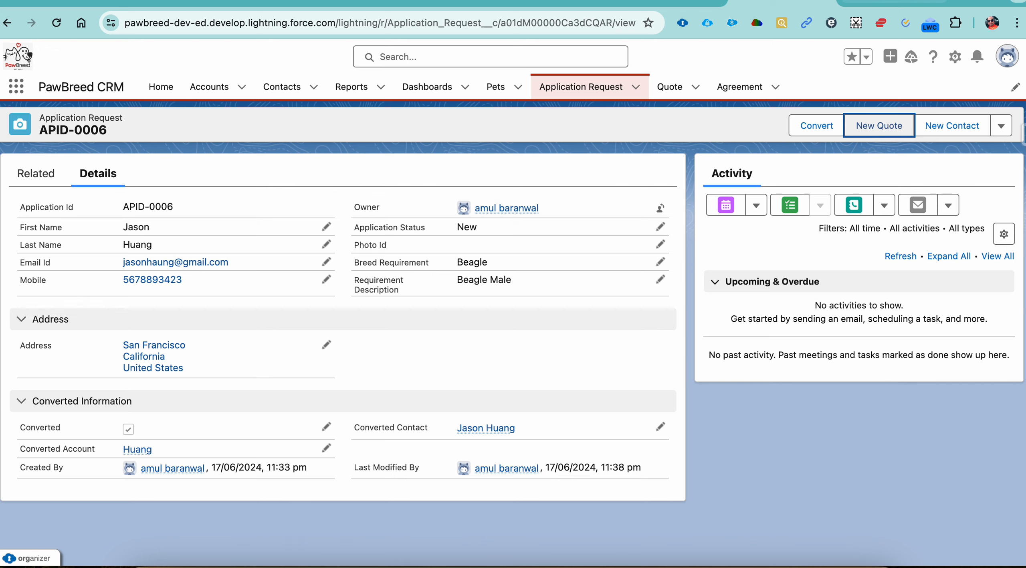
In the Application Request object's setup, open the existing Create Quote action and review its predefined field values
{"action": "left_click", "coordinate": [894, 2]}
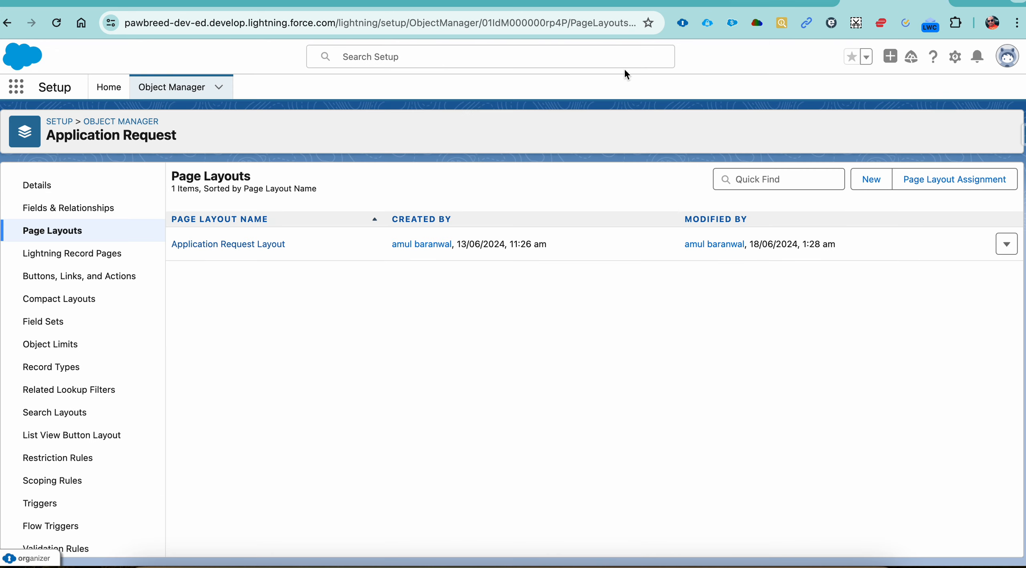
{"action": "left_click", "coordinate": [64, 256]}
{"action": "left_click", "coordinate": [62, 276]}
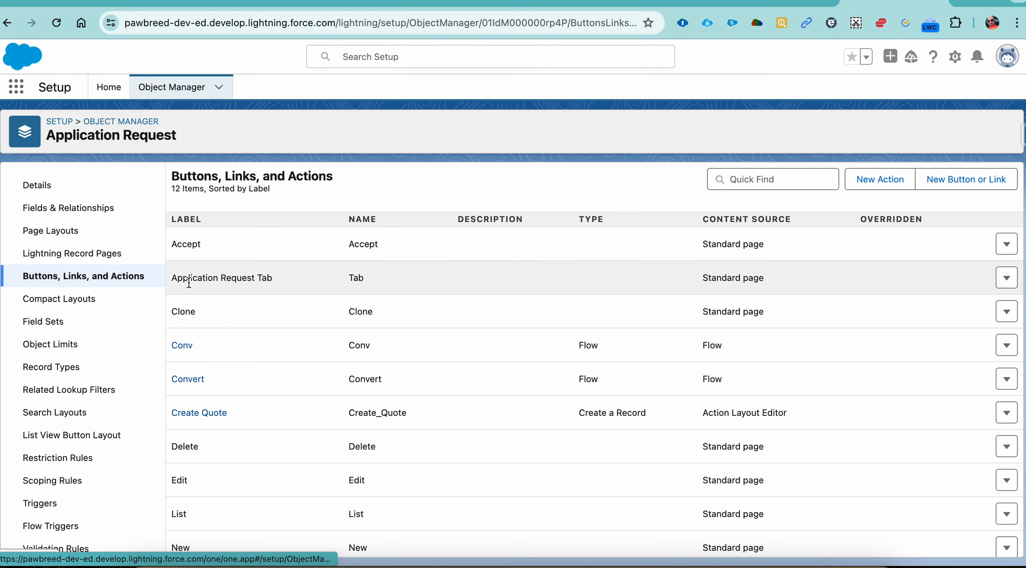
{"action": "left_click", "coordinate": [208, 417]}
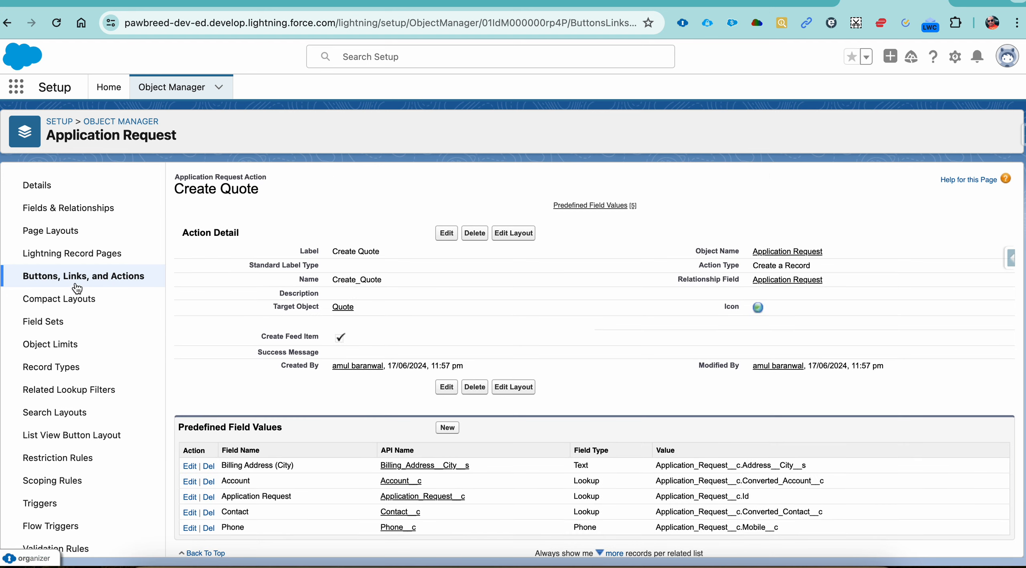
Return to the Application Request actions and open the detail page of the New Quote action
{"action": "left_click", "coordinate": [75, 279]}
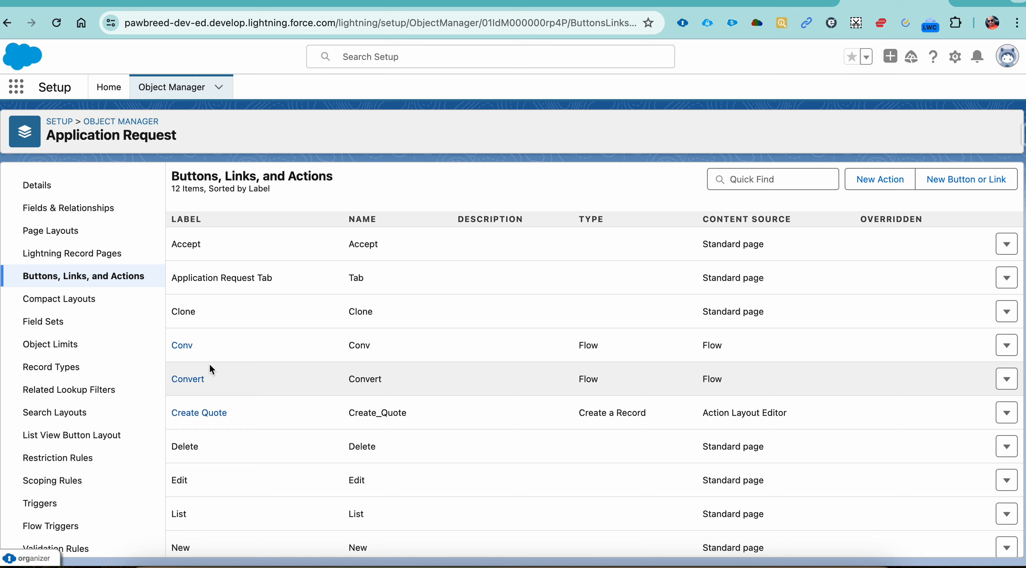
{"action": "scroll", "coordinate": [209, 362], "scroll_direction": "down", "scroll_amount": 2}
{"action": "left_click", "coordinate": [199, 506]}
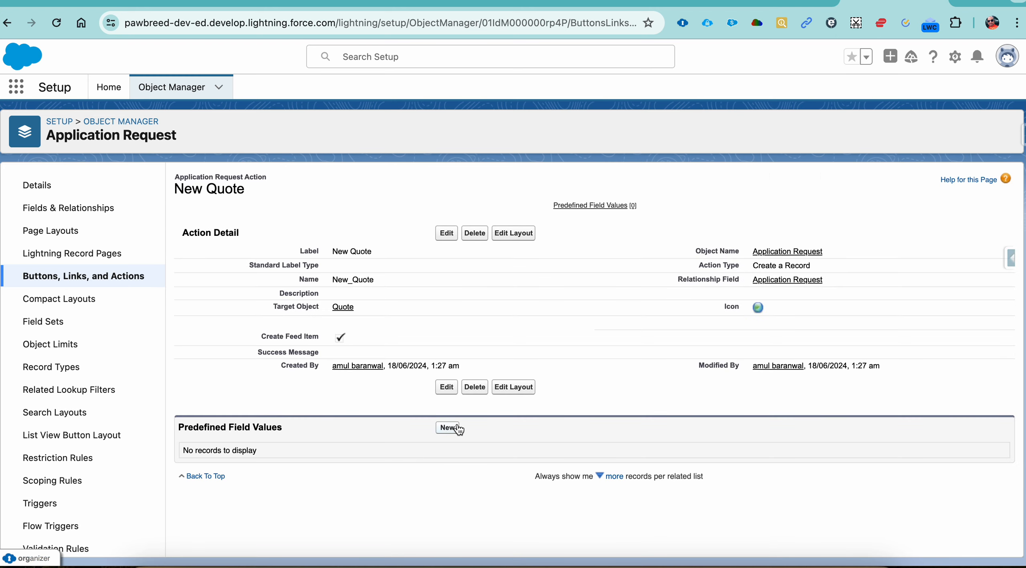
{"action": "left_click", "coordinate": [457, 427]}
{"action": "left_click", "coordinate": [477, 310]}
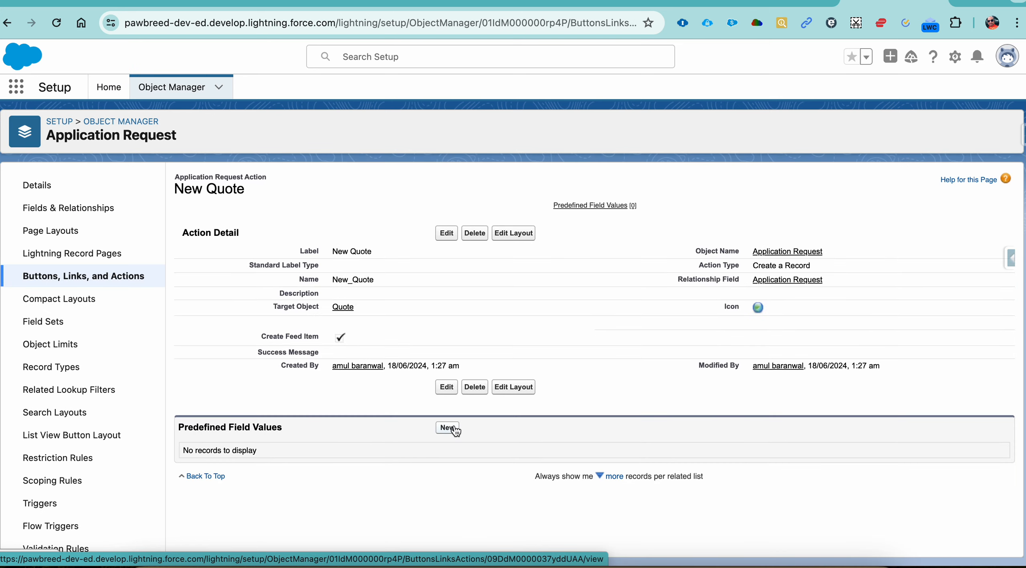
Add a predefined value to New Quote that fills Application Request with Application_Request__c.Id, and save it
{"action": "left_click", "coordinate": [455, 428]}
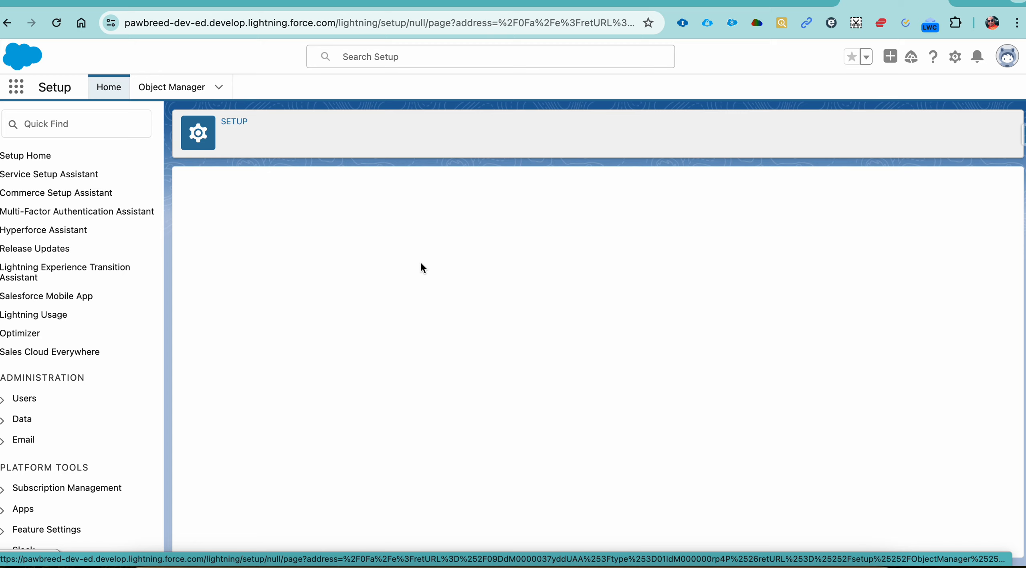
{"action": "left_click", "coordinate": [56, 22]}
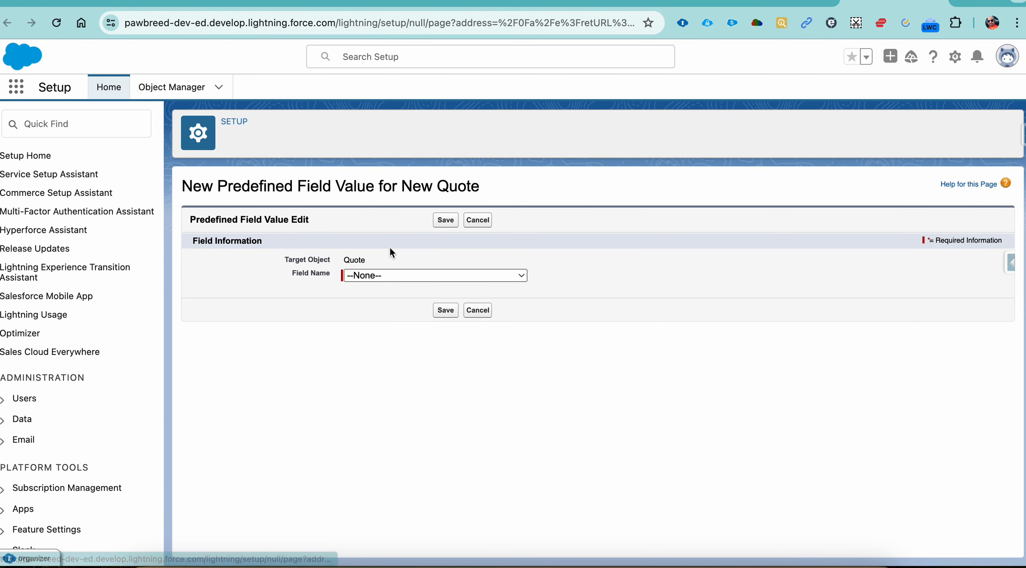
{"action": "left_click", "coordinate": [394, 277]}
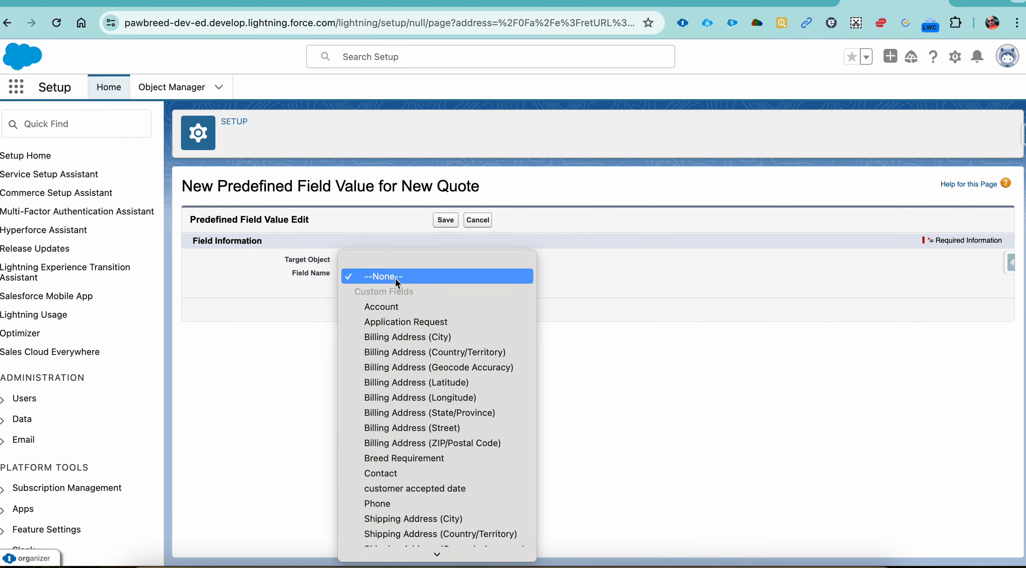
{"action": "left_click", "coordinate": [433, 321]}
{"action": "left_click", "coordinate": [403, 335]}
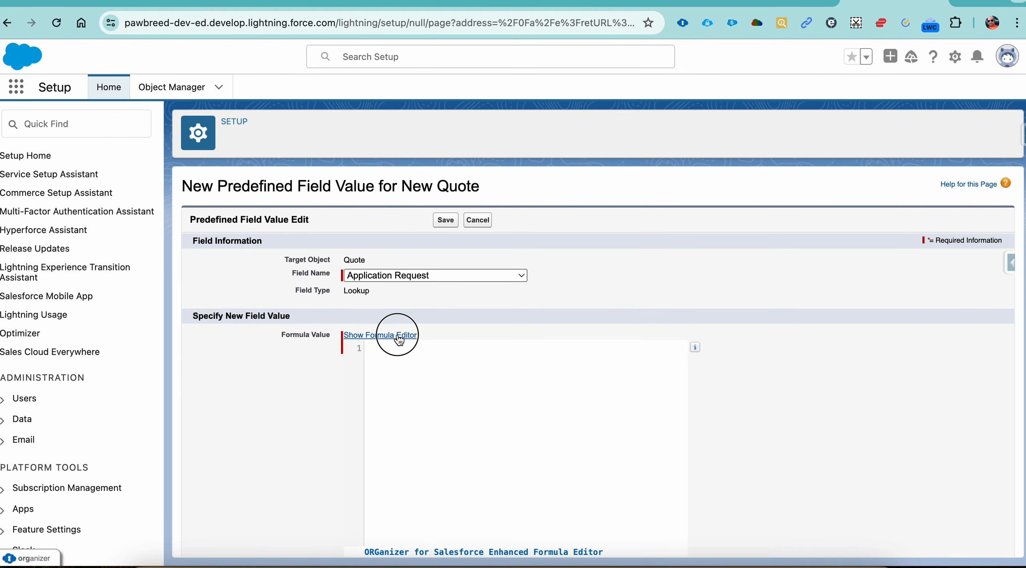
{"action": "left_click", "coordinate": [388, 351]}
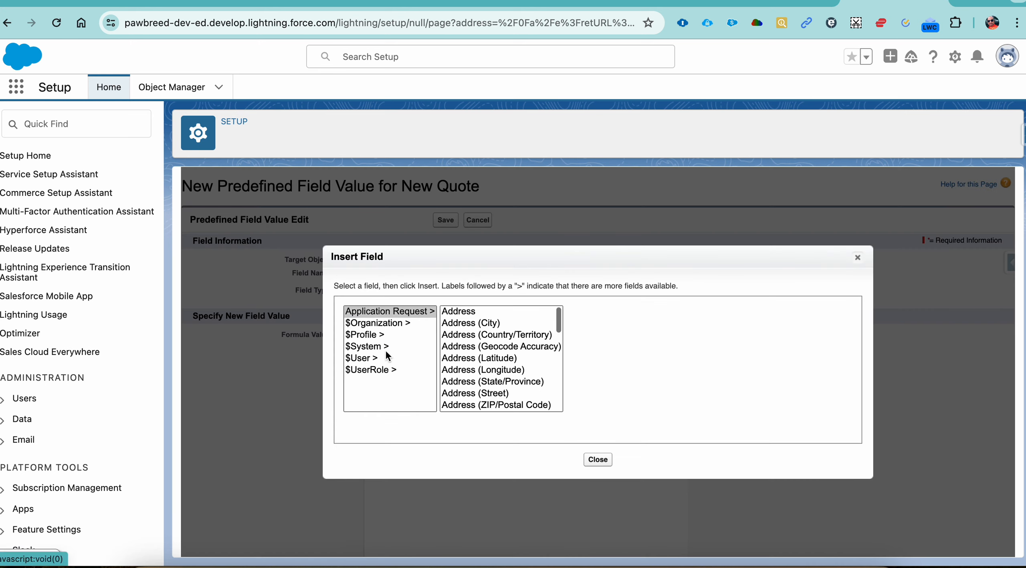
{"action": "left_click", "coordinate": [484, 322]}
{"action": "key", "text": "End"}
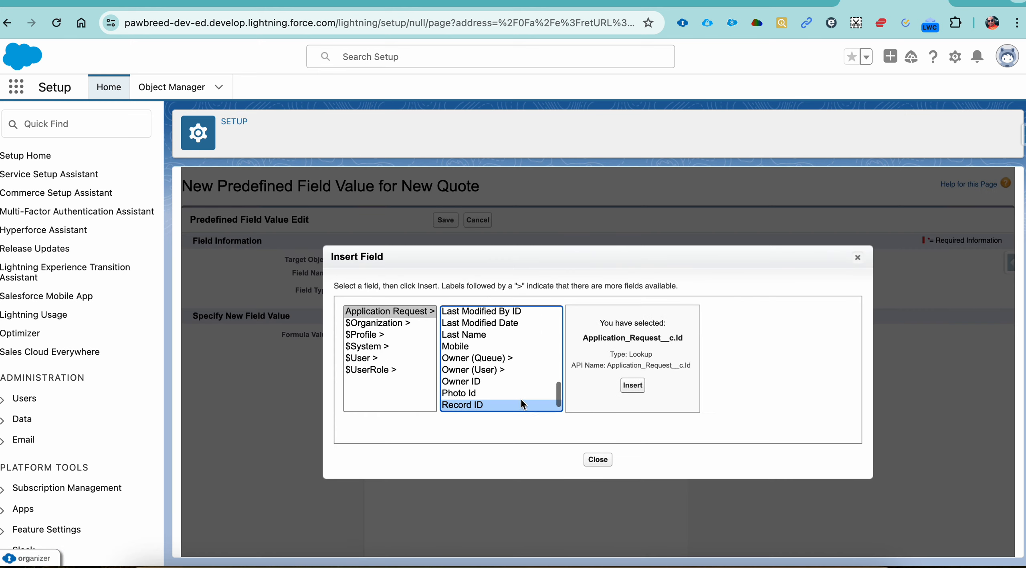
{"action": "left_click", "coordinate": [624, 386]}
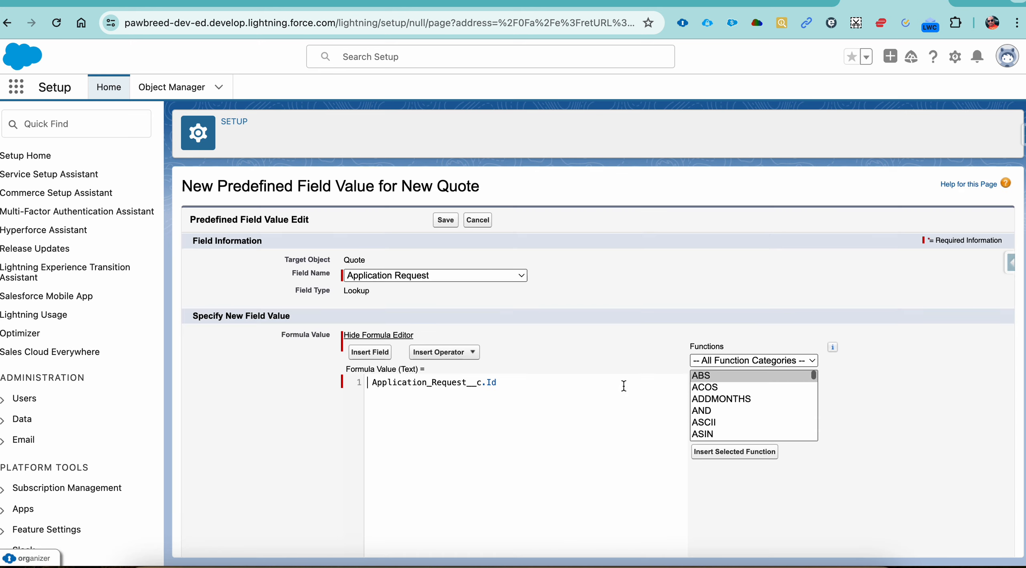
{"action": "left_click", "coordinate": [448, 224]}
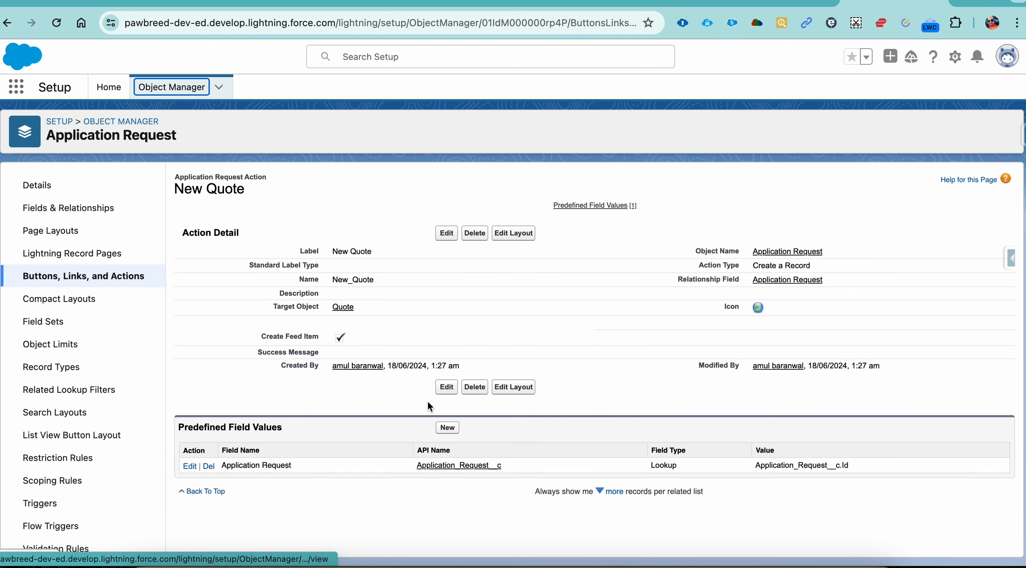
Add a predefined value to New Quote that fills Account with Application_Request__c.Converted_Account__c, and save it
{"action": "left_click", "coordinate": [448, 426]}
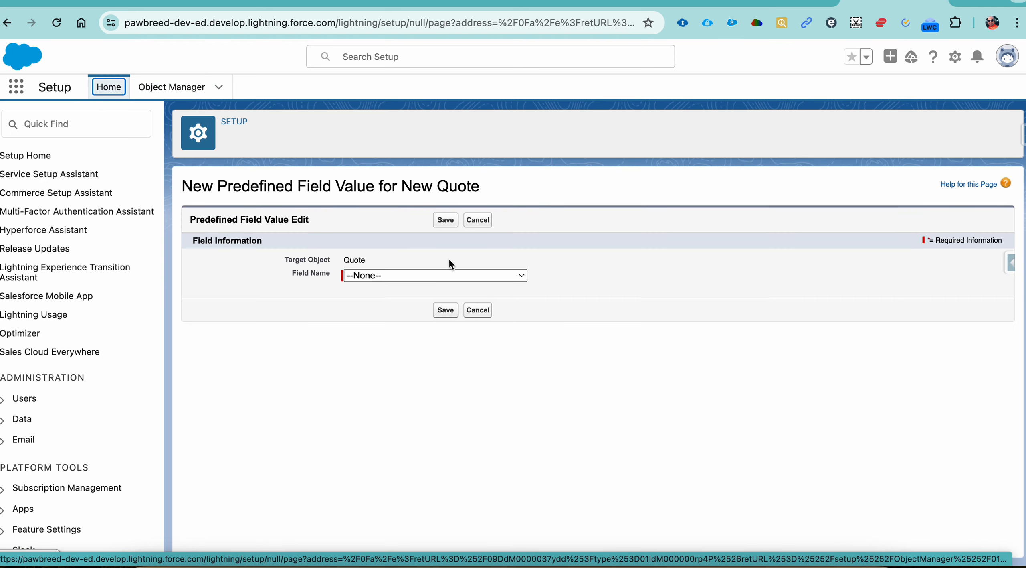
{"action": "left_click", "coordinate": [443, 275]}
{"action": "left_click", "coordinate": [425, 307]}
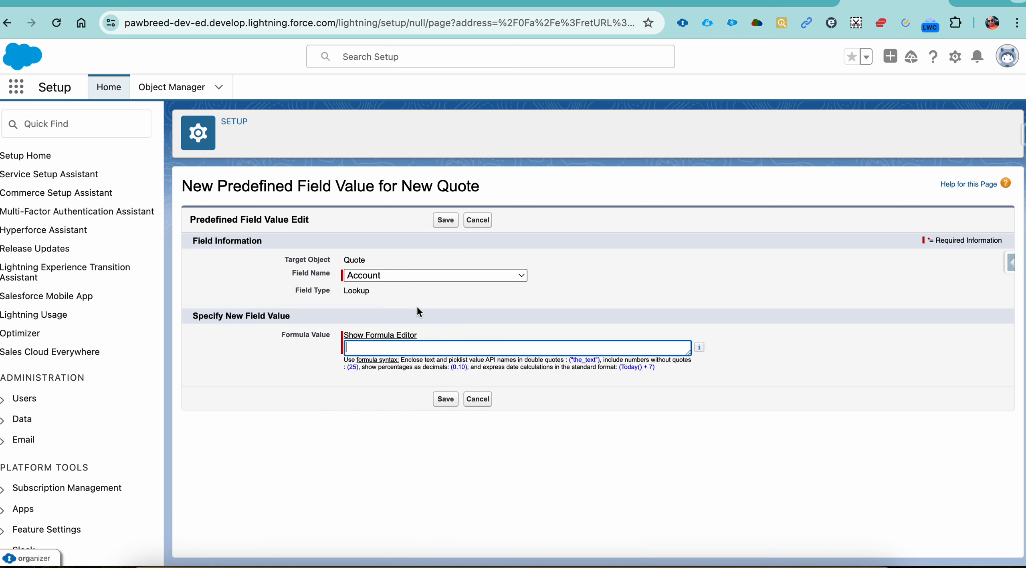
{"action": "left_click", "coordinate": [405, 335]}
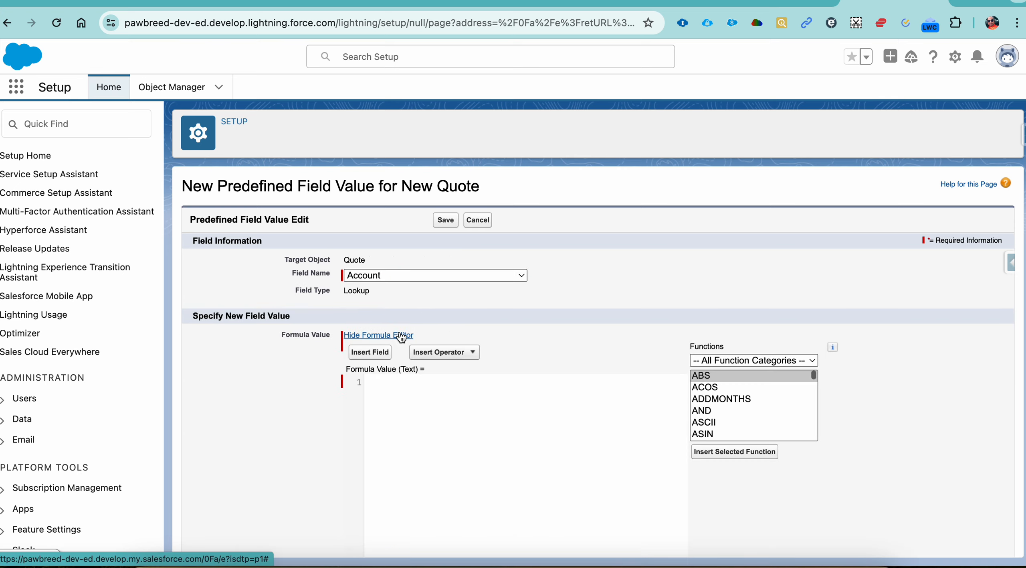
{"action": "left_click", "coordinate": [372, 352]}
{"action": "left_click", "coordinate": [468, 325]}
{"action": "left_click", "coordinate": [477, 334]}
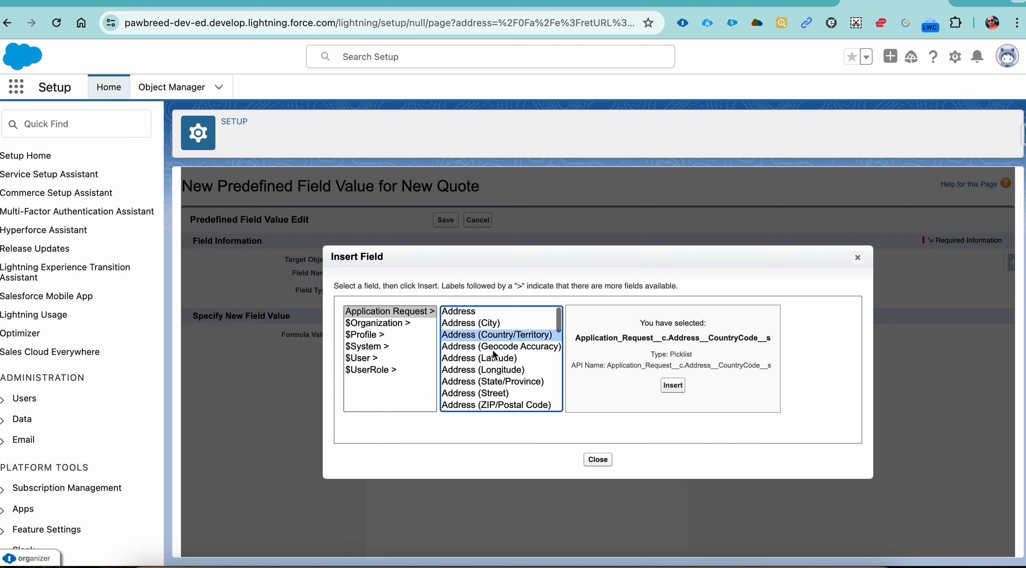
{"action": "scroll", "coordinate": [493, 376], "scroll_direction": "down", "scroll_amount": 10}
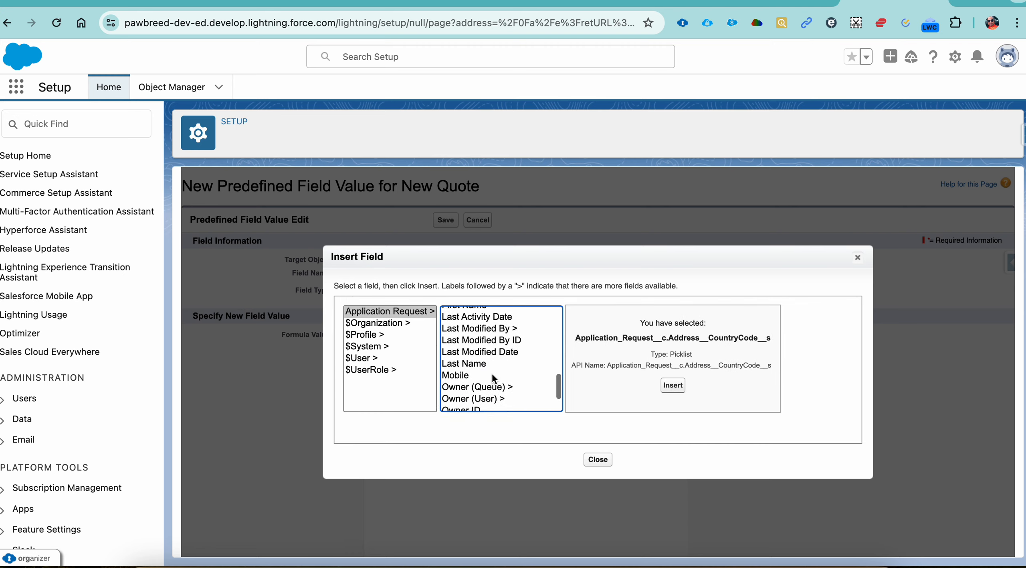
{"action": "scroll", "coordinate": [484, 380], "scroll_direction": "up", "scroll_amount": 8}
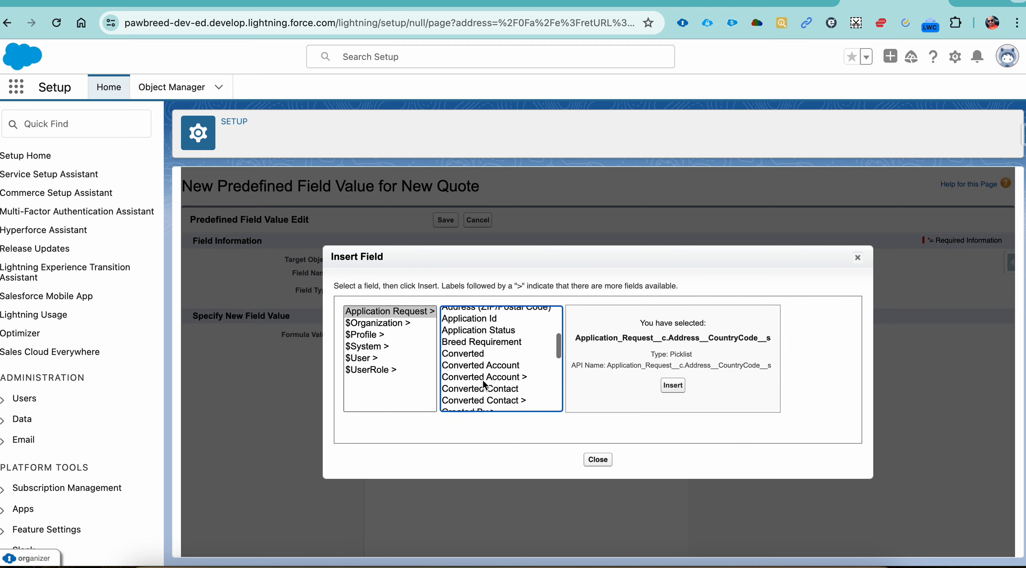
{"action": "scroll", "coordinate": [484, 385], "scroll_direction": "down", "scroll_amount": 3}
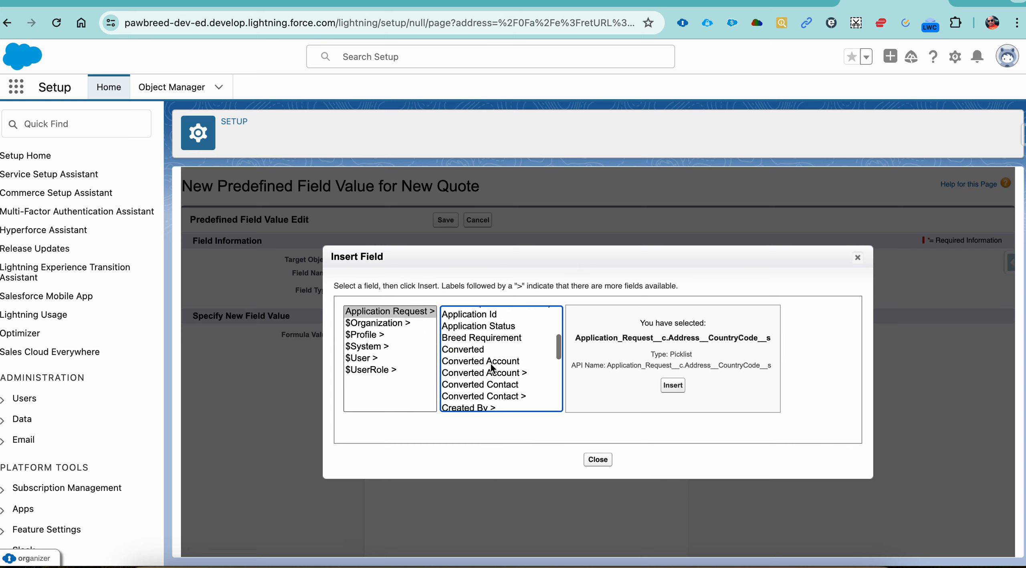
{"action": "left_click", "coordinate": [490, 362]}
{"action": "left_click", "coordinate": [667, 385]}
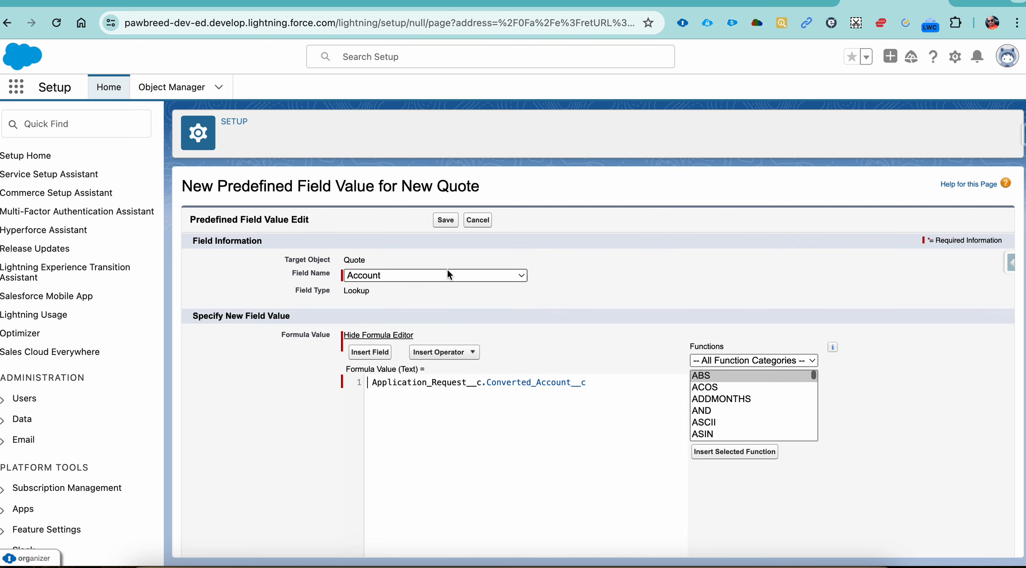
{"action": "left_click", "coordinate": [446, 220]}
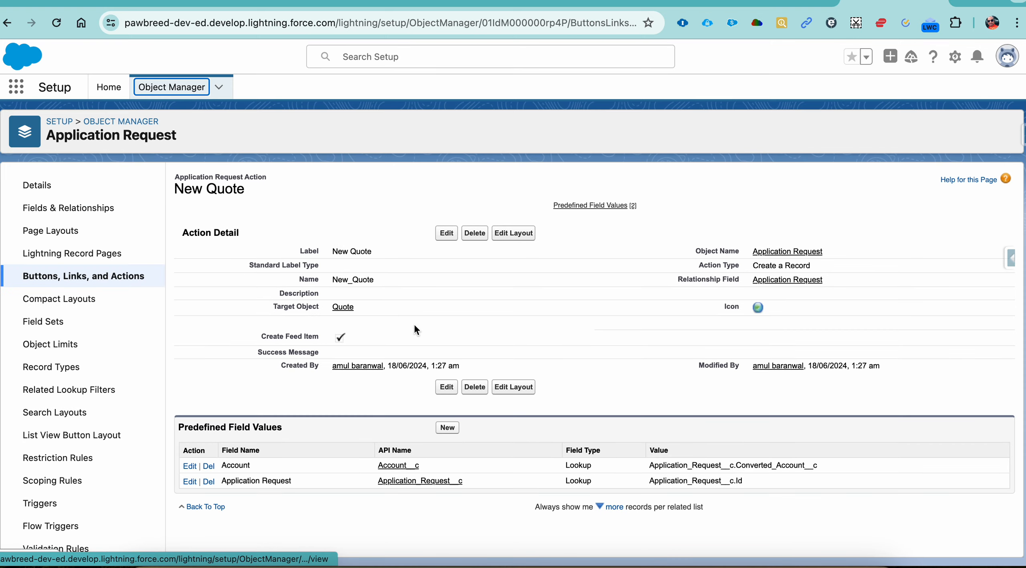
Add a predefined value to New Quote that fills Contact with Application_Request__c.Converted_Contact__c, and save it
{"action": "left_click", "coordinate": [448, 419]}
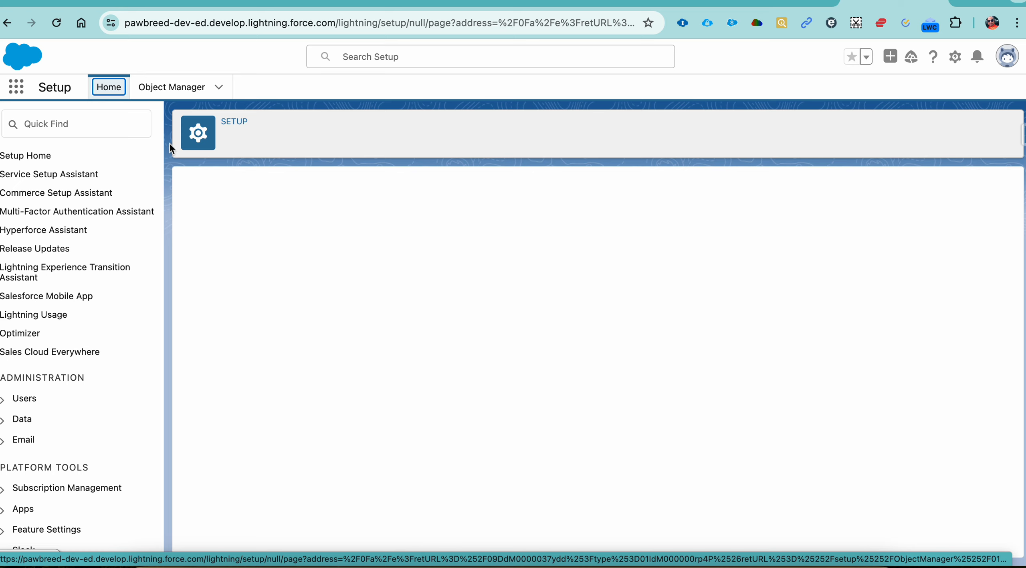
{"action": "left_click", "coordinate": [59, 24]}
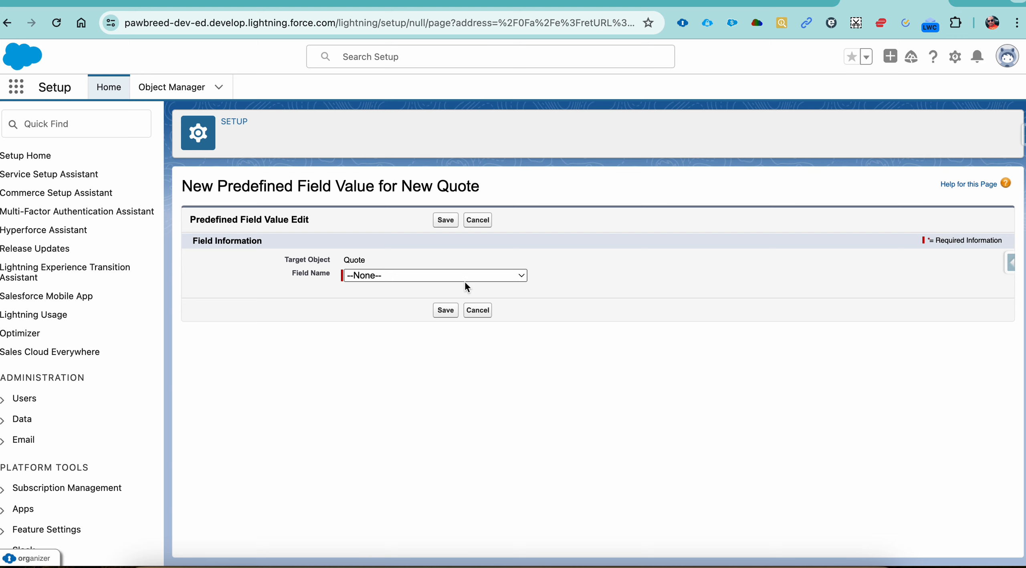
{"action": "left_click", "coordinate": [466, 277]}
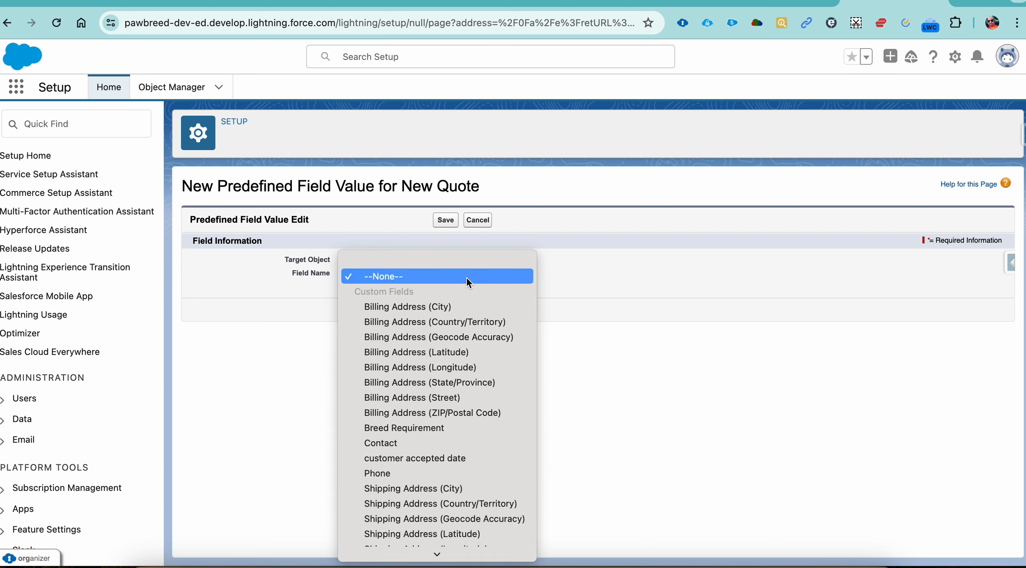
{"action": "left_click", "coordinate": [448, 444]}
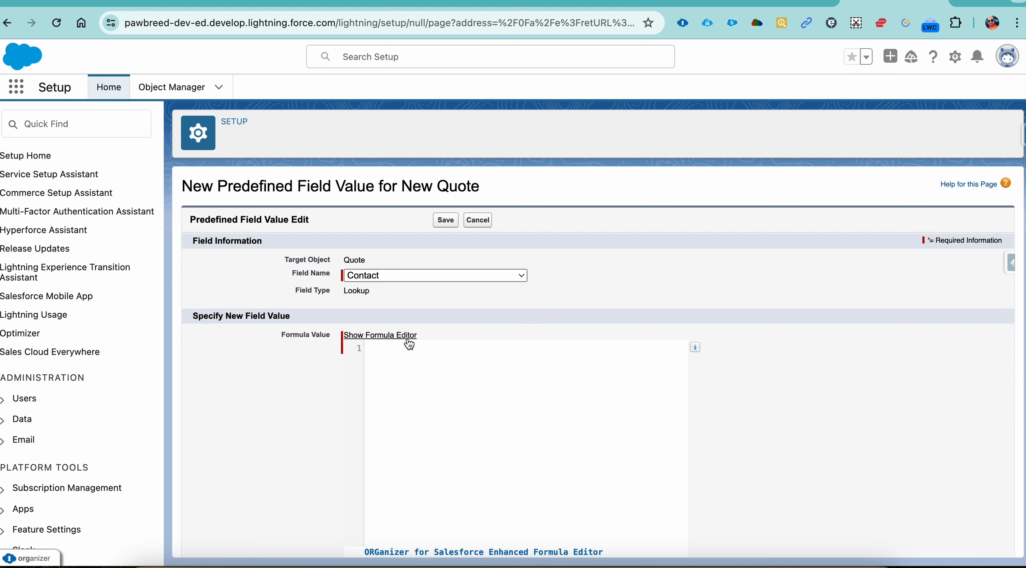
{"action": "left_click", "coordinate": [408, 339]}
{"action": "left_click", "coordinate": [375, 355]}
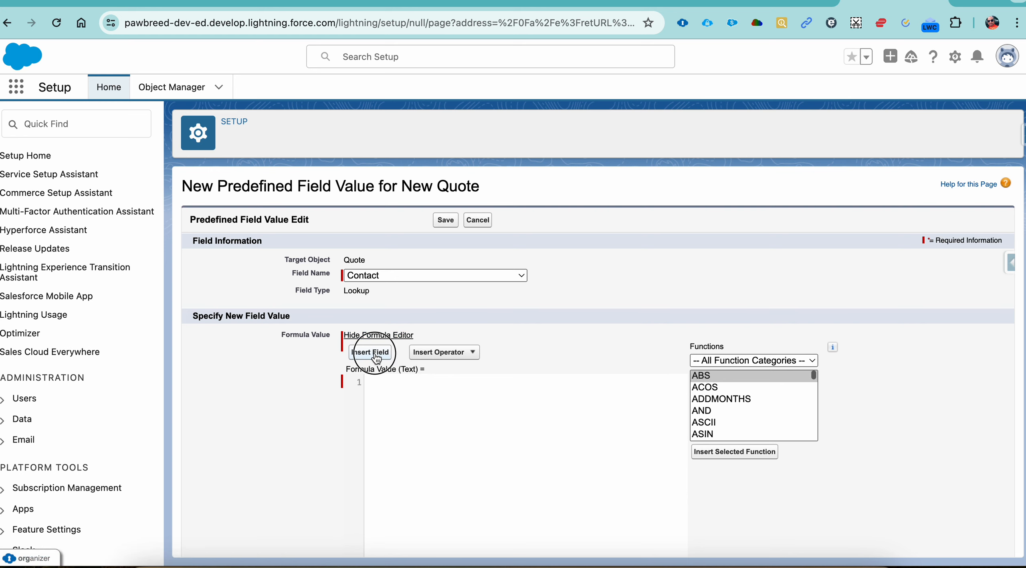
{"action": "left_click", "coordinate": [494, 337]}
{"action": "scroll", "coordinate": [492, 353], "scroll_direction": "down", "scroll_amount": 5}
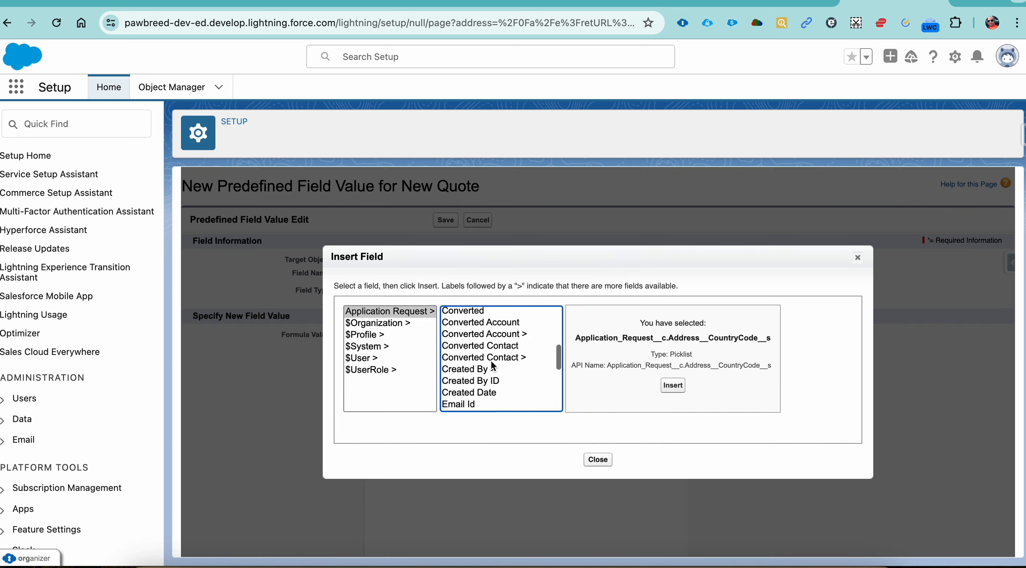
{"action": "scroll", "coordinate": [492, 360], "scroll_direction": "down", "scroll_amount": 1}
{"action": "scroll", "coordinate": [491, 361], "scroll_direction": "up", "scroll_amount": 2}
{"action": "left_click", "coordinate": [494, 355]}
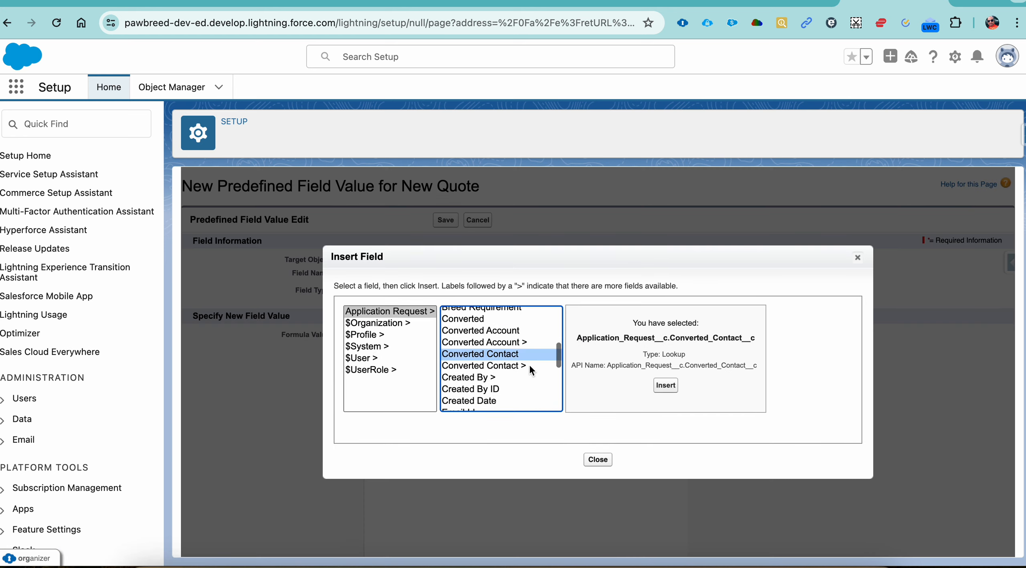
{"action": "left_click", "coordinate": [665, 385]}
{"action": "left_click", "coordinate": [445, 220]}
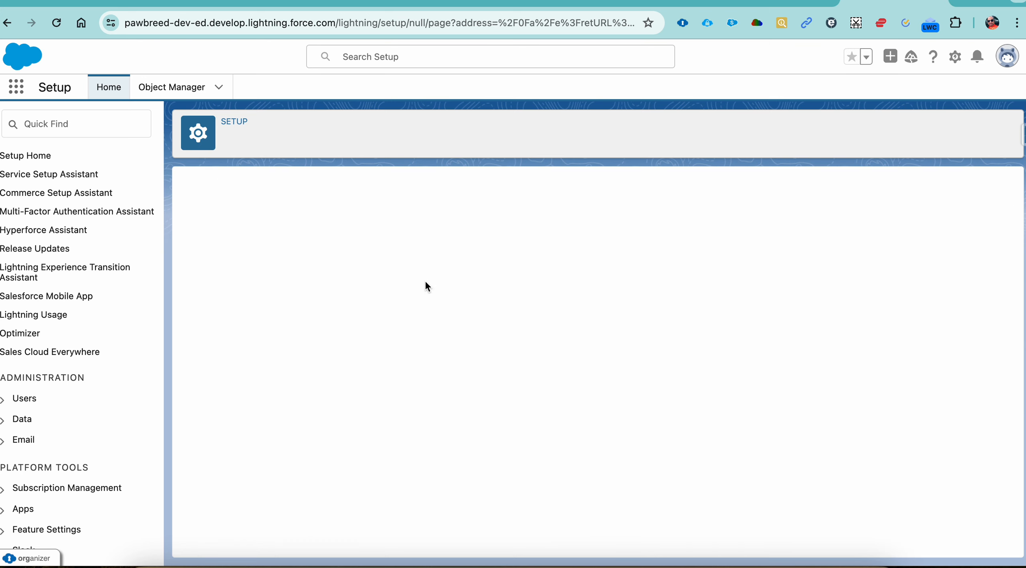
Add a predefined value to New Quote that sets the status field to the specific value new, and save it
{"action": "left_click", "coordinate": [456, 427]}
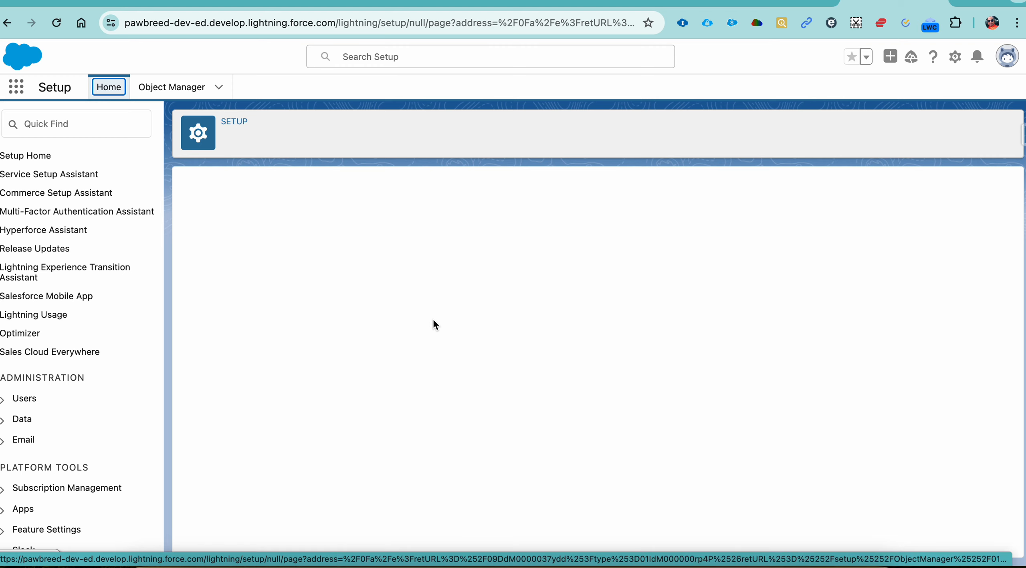
{"action": "left_click", "coordinate": [60, 25]}
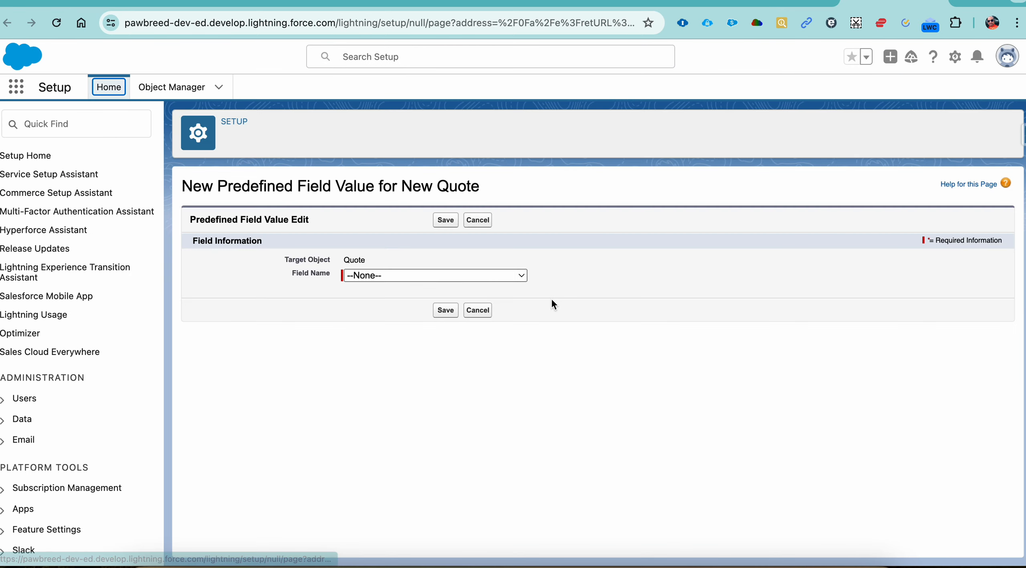
{"action": "left_click", "coordinate": [493, 277]}
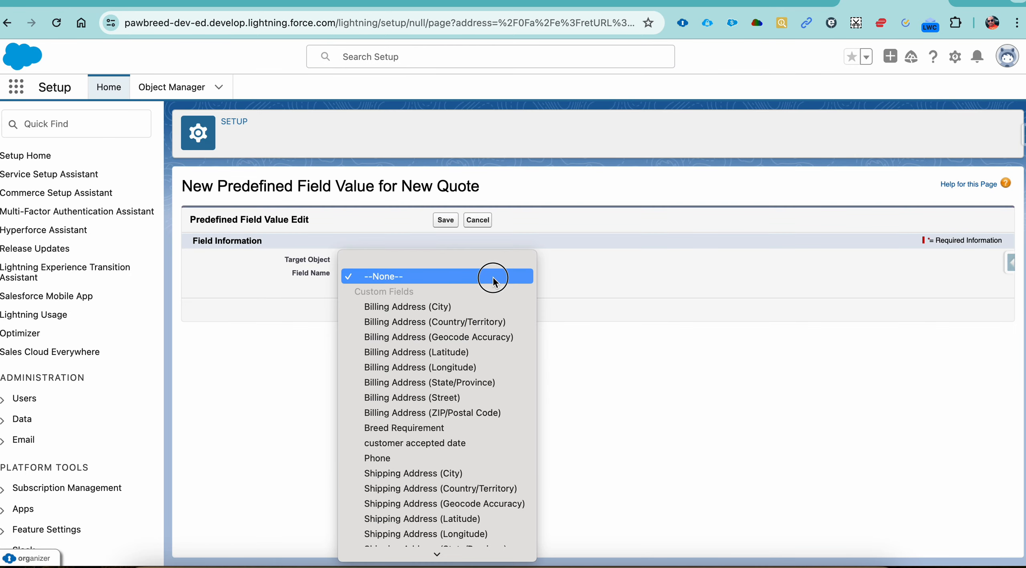
{"action": "type", "text": "status"}
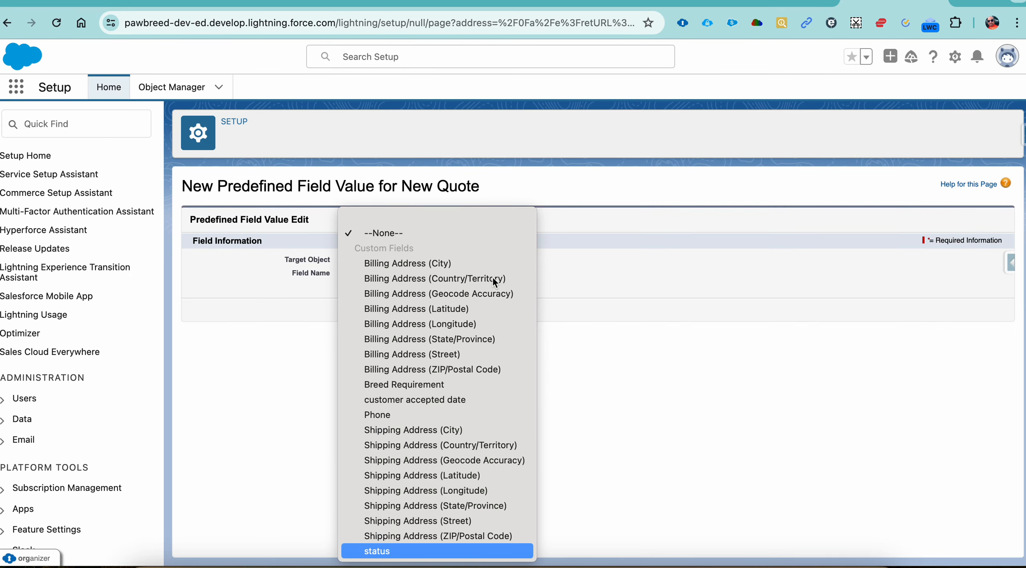
{"action": "key", "text": "Return"}
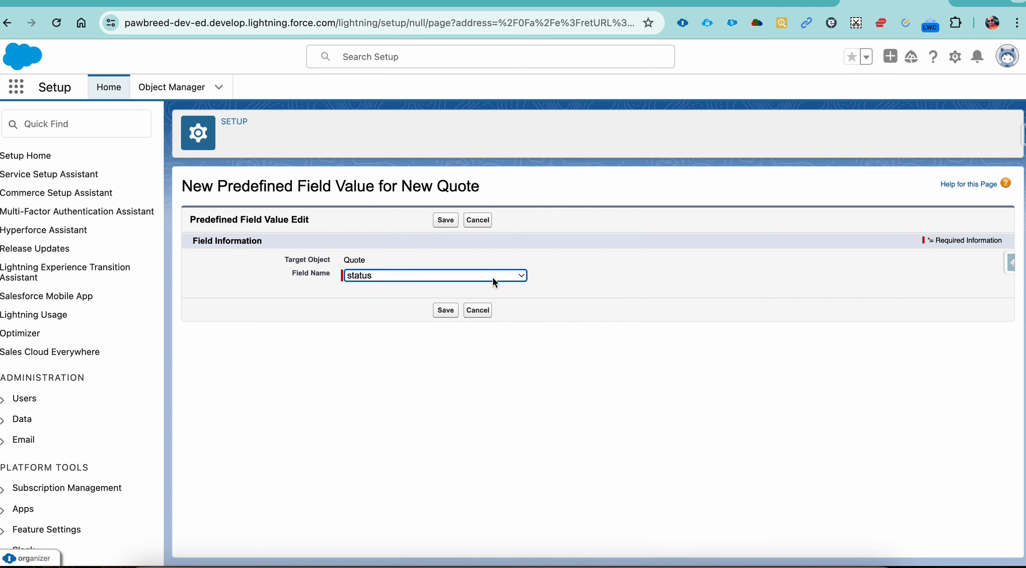
{"action": "left_click", "coordinate": [424, 336]}
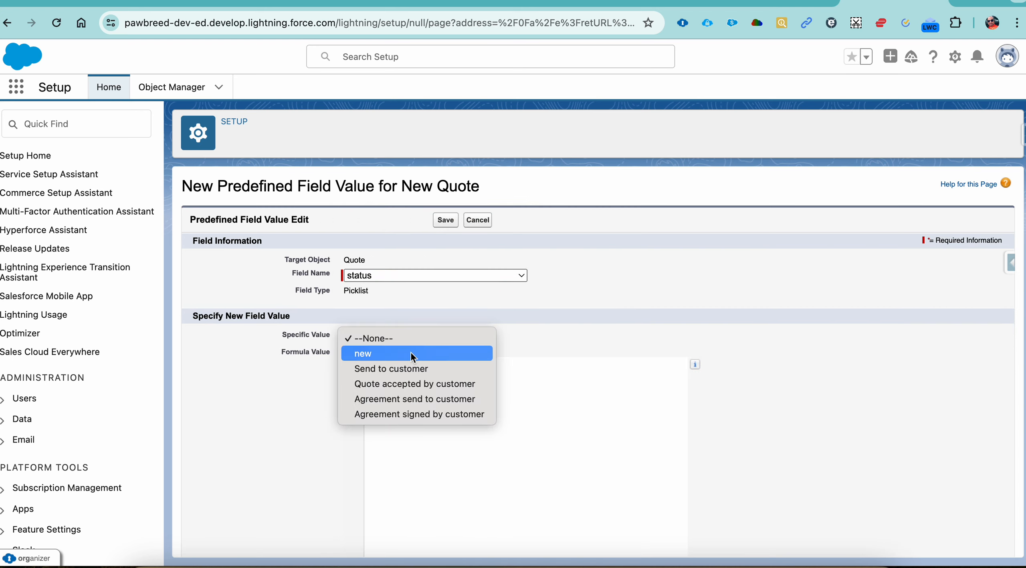
{"action": "left_click", "coordinate": [411, 351]}
{"action": "left_click", "coordinate": [682, 276]}
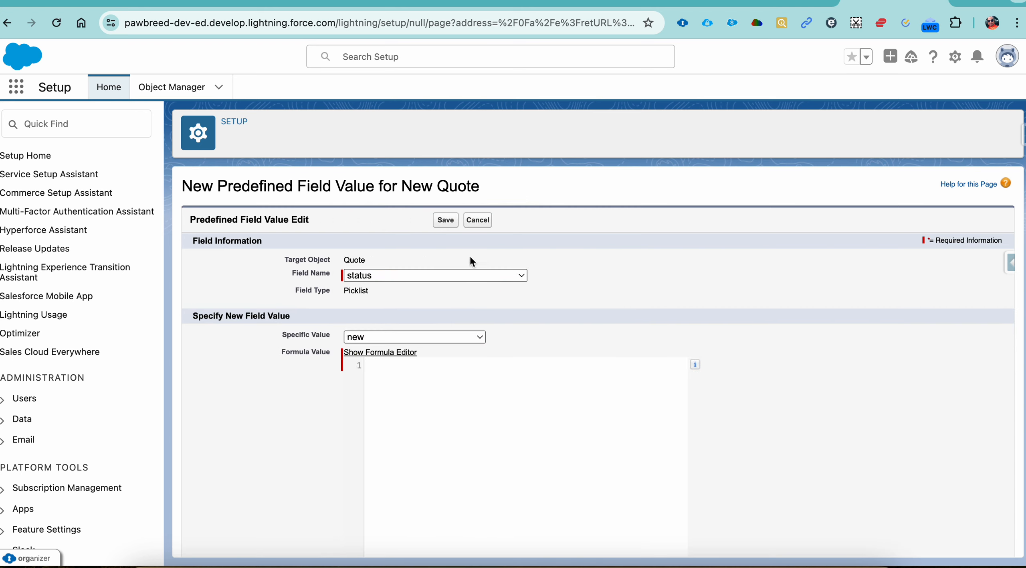
{"action": "left_click", "coordinate": [445, 219]}
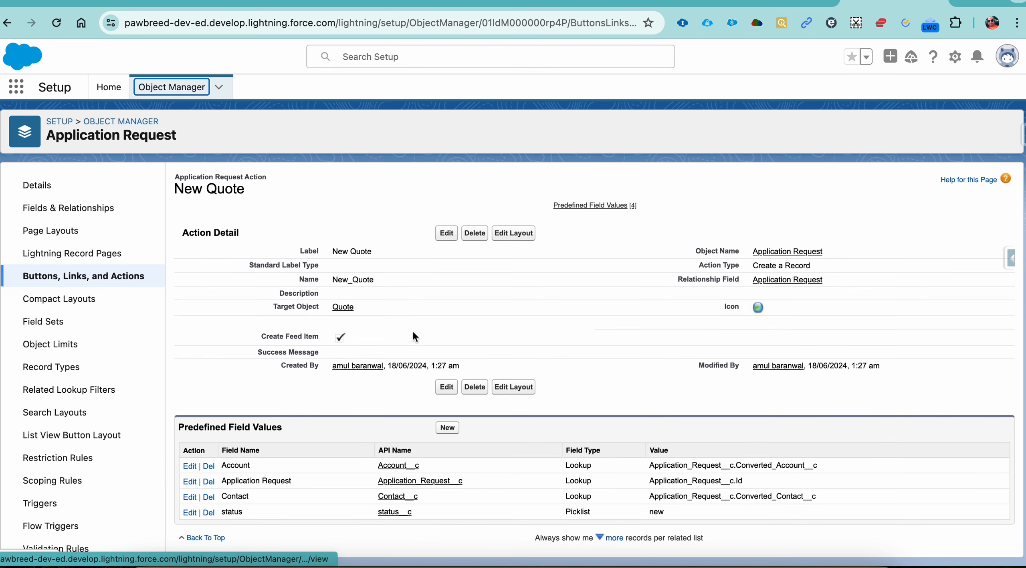
Add a predefined value to New Quote that fills Phone with Application_Request__c.Mobile__c, and save it
{"action": "left_click", "coordinate": [445, 428]}
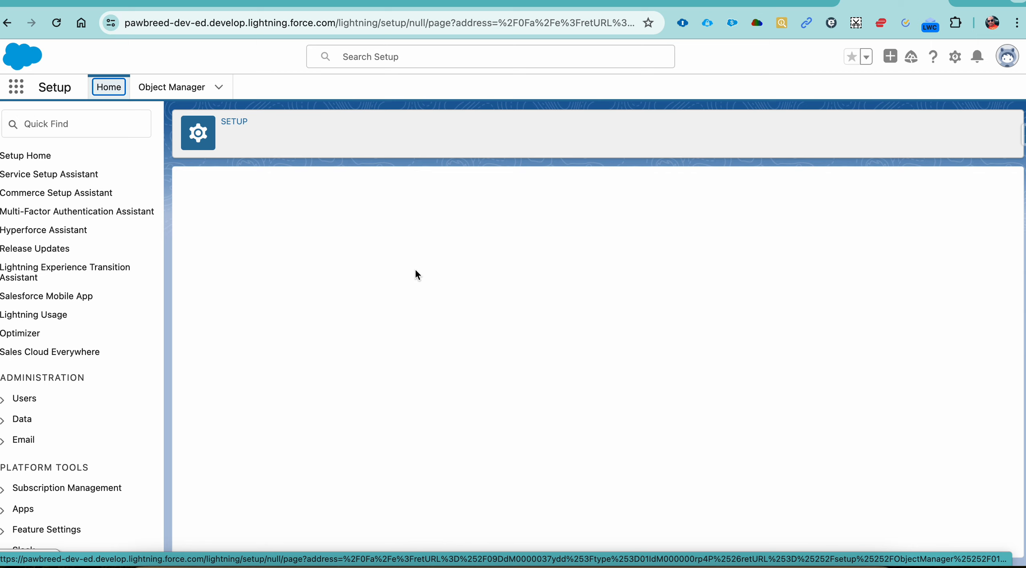
{"action": "left_click", "coordinate": [501, 263]}
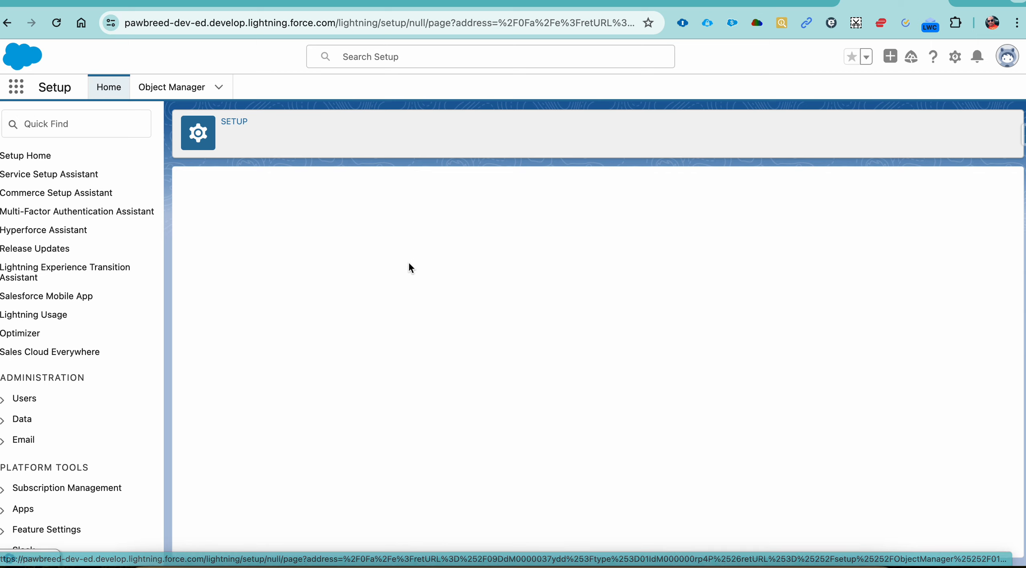
{"action": "left_click", "coordinate": [55, 23]}
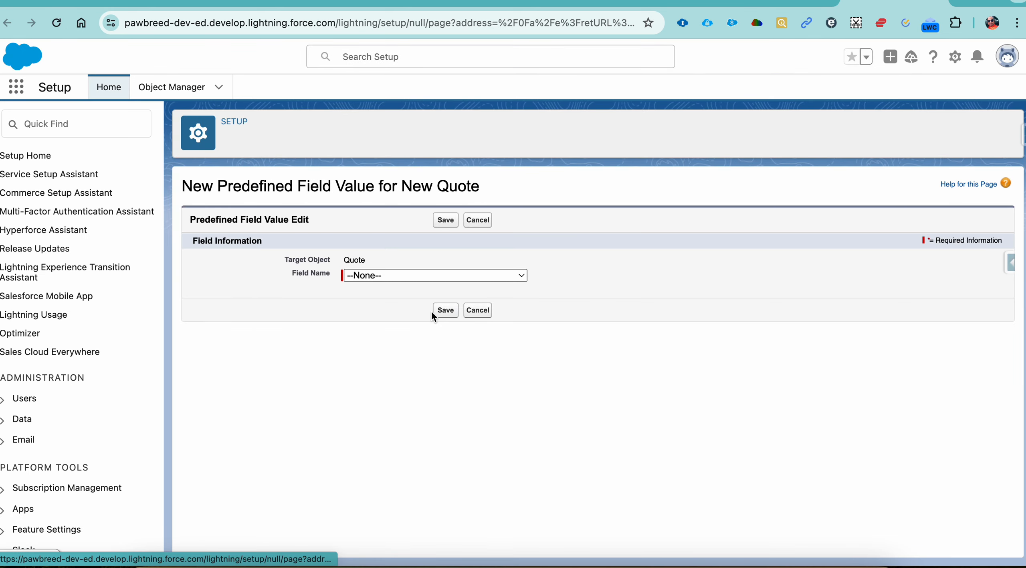
{"action": "left_click", "coordinate": [436, 281]}
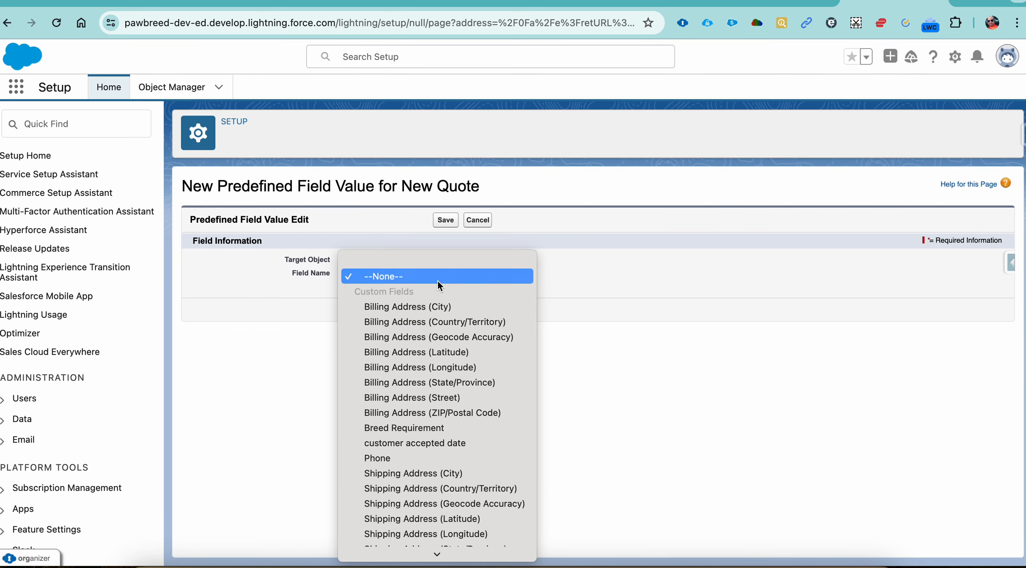
{"action": "key", "text": "p"}
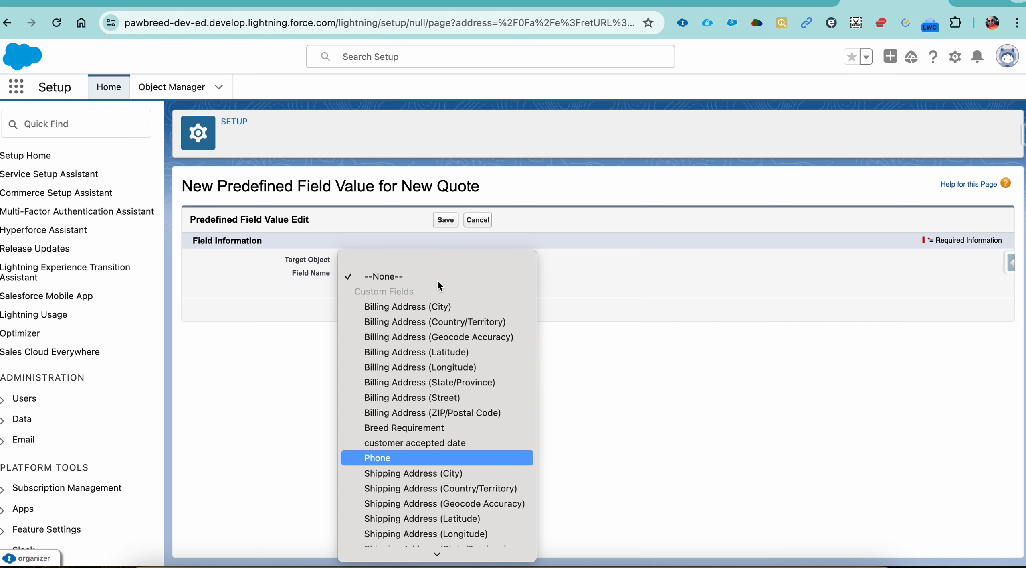
{"action": "key", "text": "Return"}
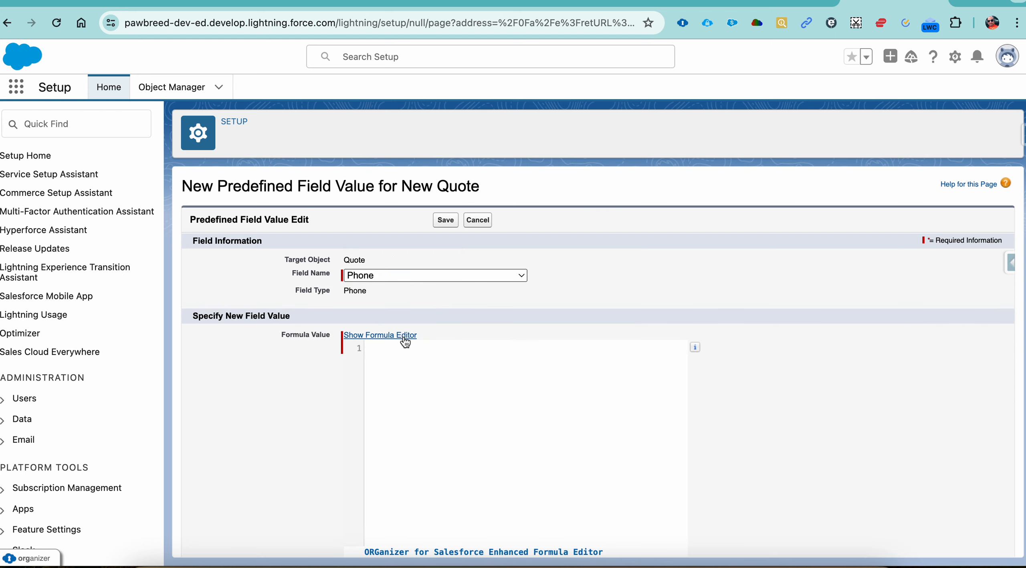
{"action": "left_click", "coordinate": [405, 341]}
{"action": "left_click", "coordinate": [383, 352]}
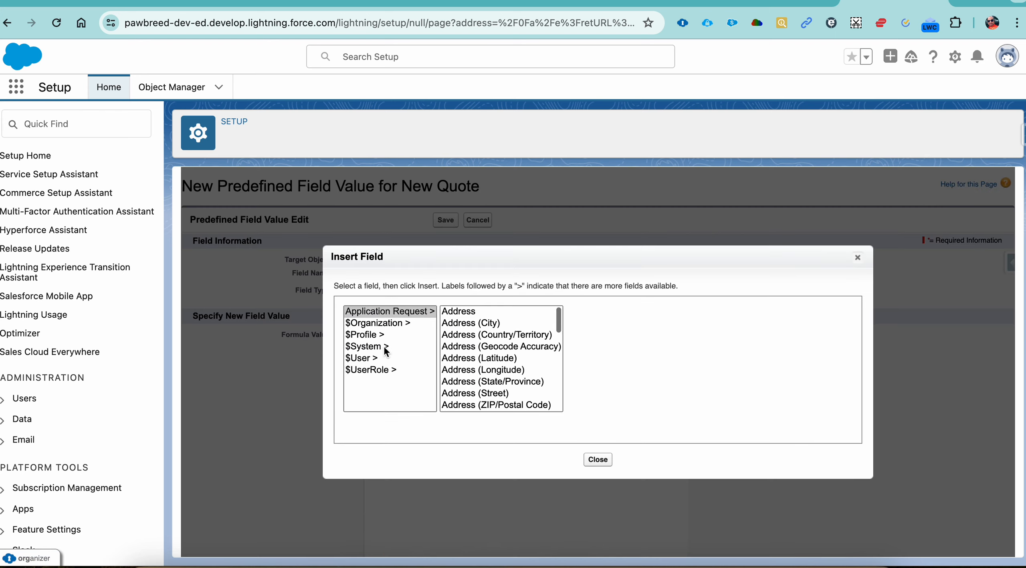
{"action": "left_click", "coordinate": [487, 335]}
{"action": "key", "text": "p"}
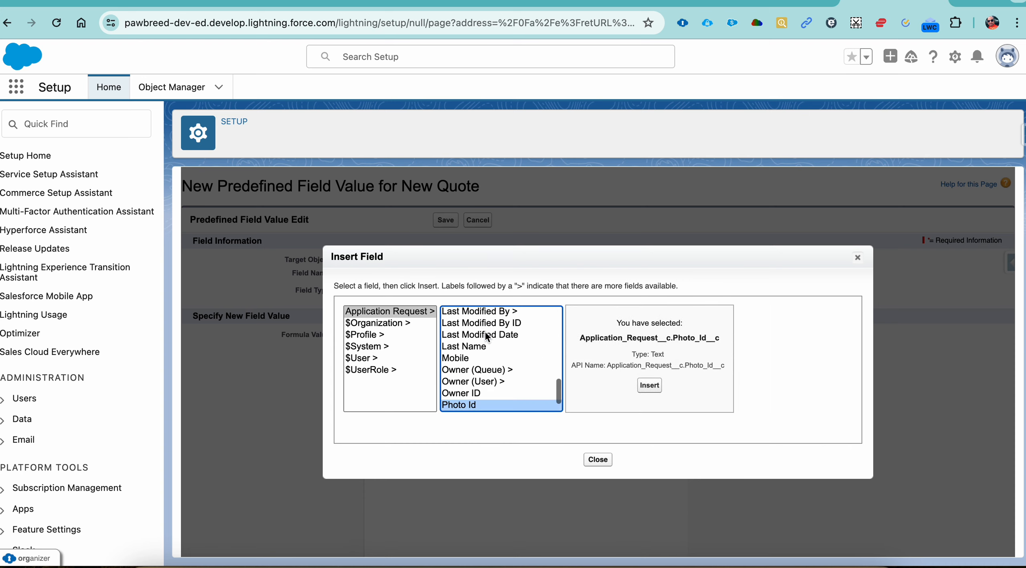
{"action": "key", "text": "m"}
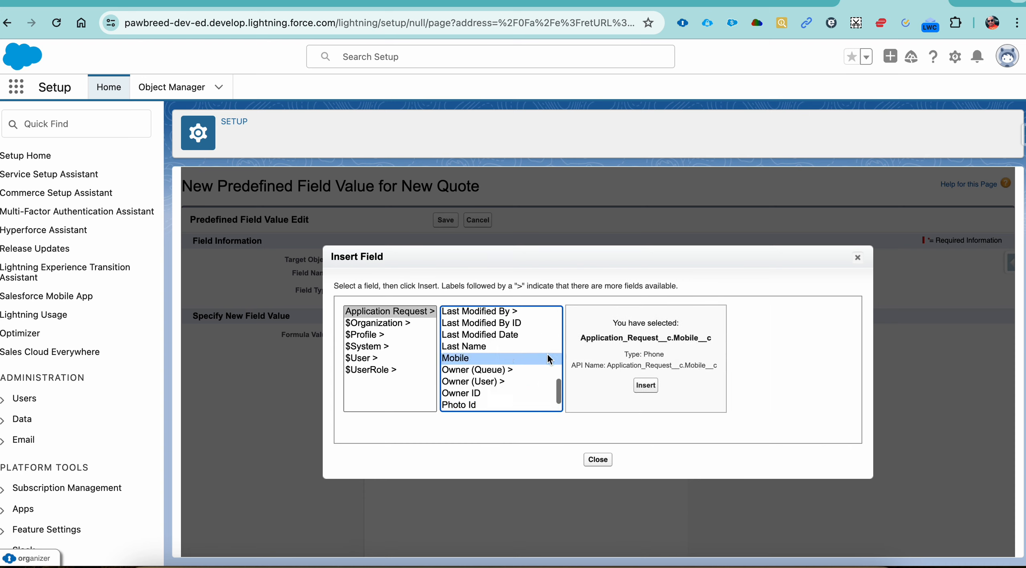
{"action": "left_click", "coordinate": [655, 386]}
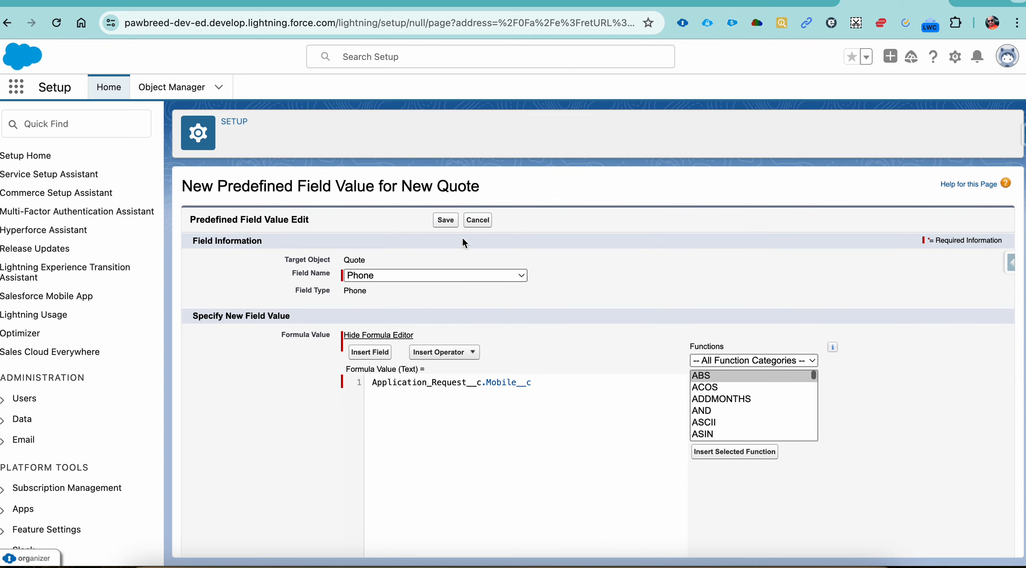
{"action": "left_click", "coordinate": [446, 220]}
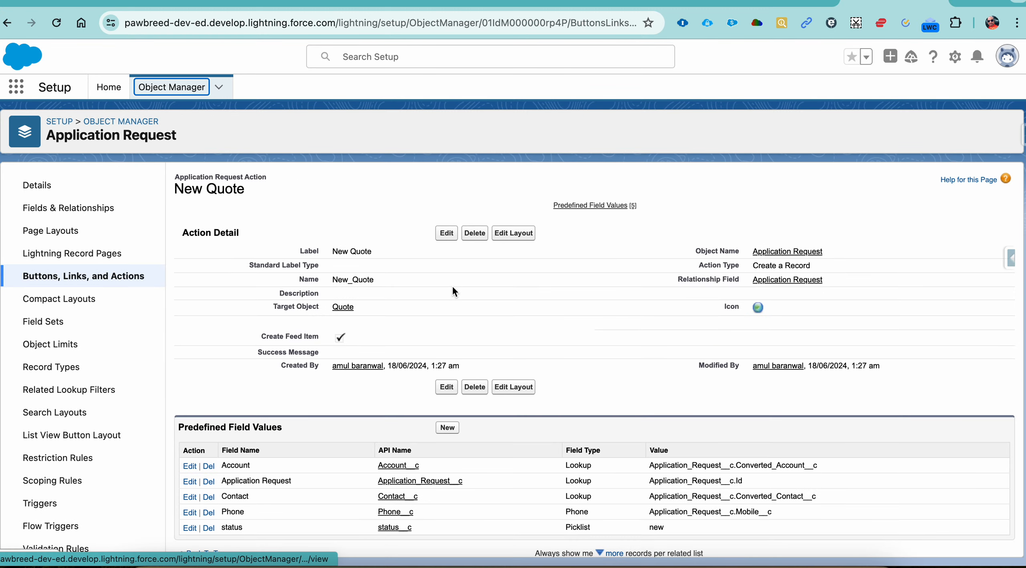
Start a new predefined value for New Quote on the Breed Requirement field, leaving its specific value at None
{"action": "left_click", "coordinate": [446, 425]}
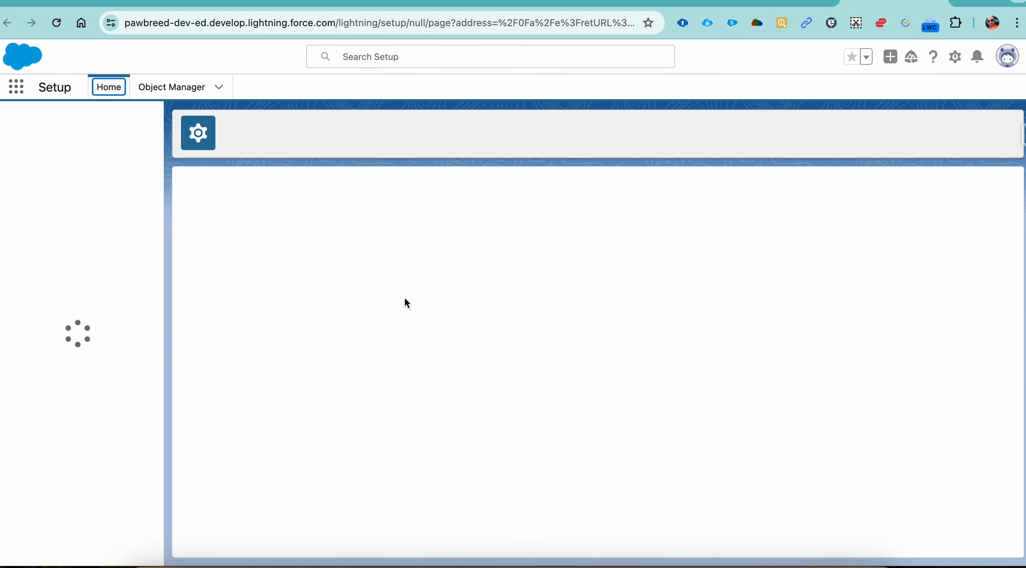
{"action": "left_click", "coordinate": [432, 277]}
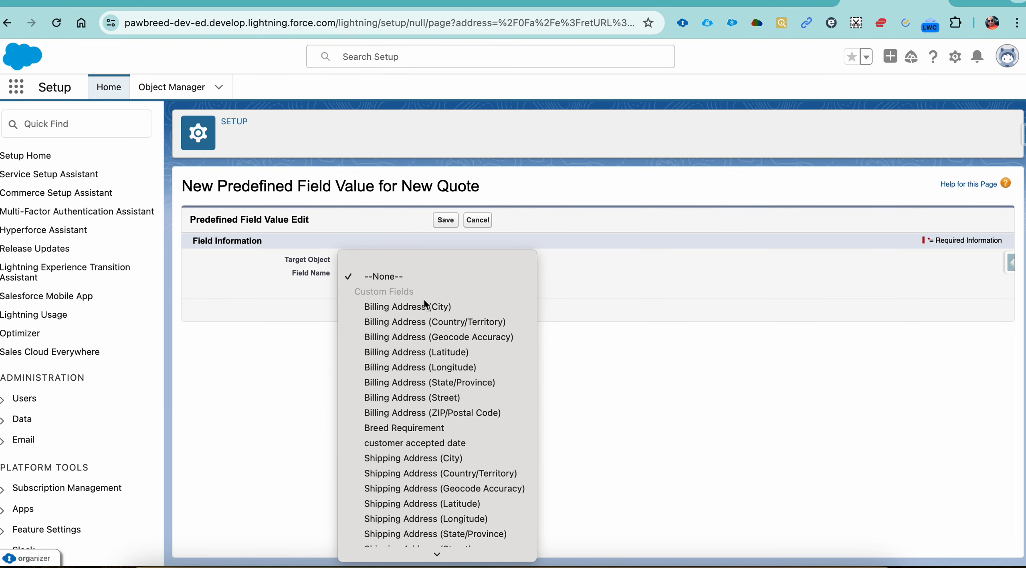
{"action": "left_click", "coordinate": [460, 431]}
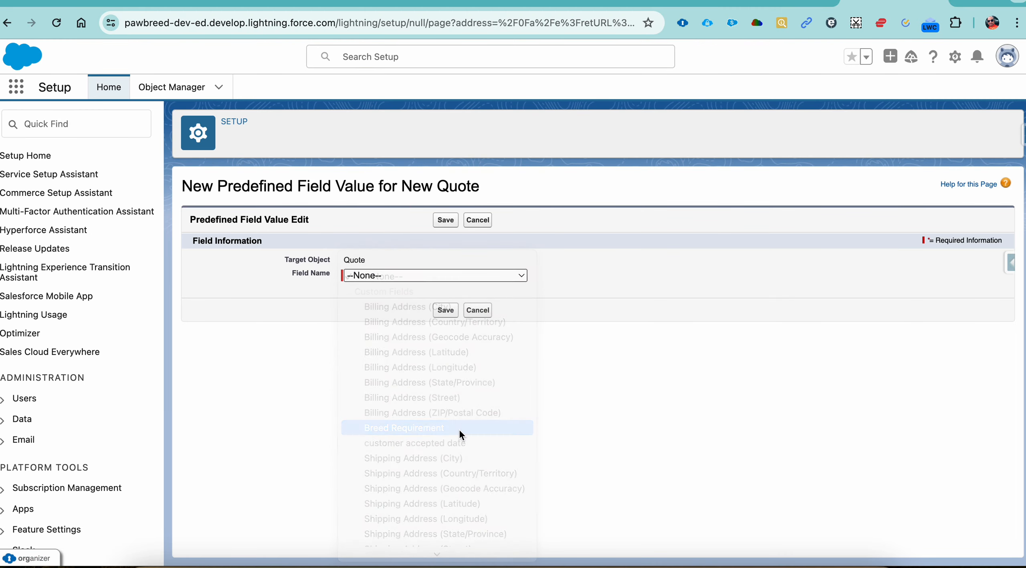
{"action": "left_click", "coordinate": [445, 339]}
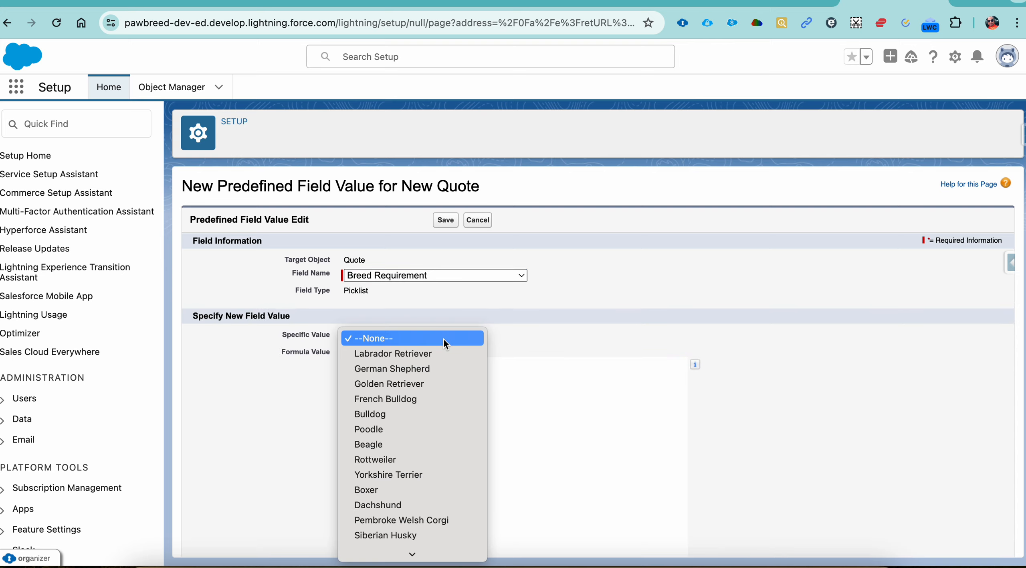
{"action": "left_click", "coordinate": [444, 339]}
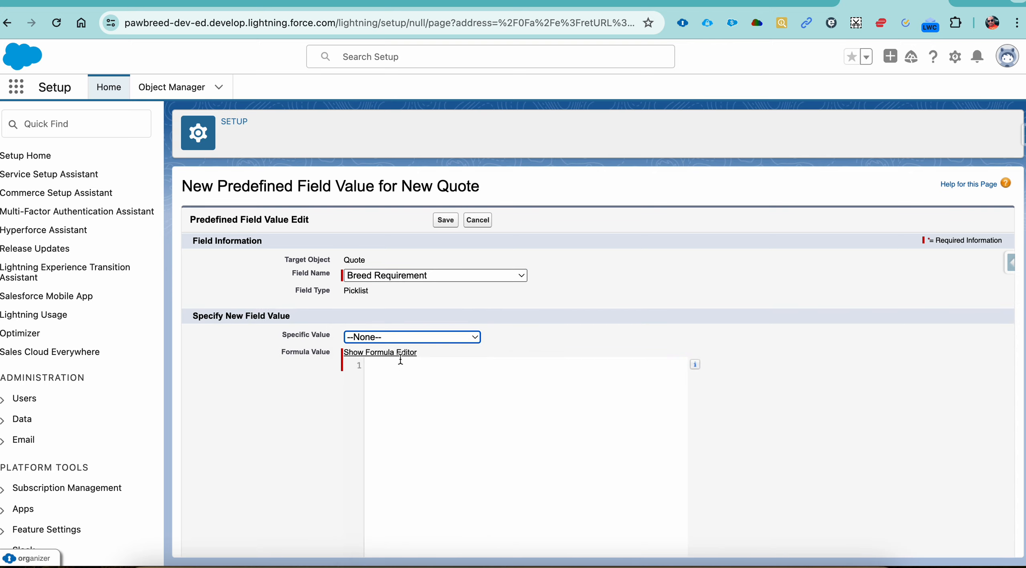
Insert Application_Request__c.Breed_Requirement__c as the formula value for Breed Requirement and try to save it
{"action": "left_click", "coordinate": [400, 354]}
{"action": "left_click", "coordinate": [381, 371]}
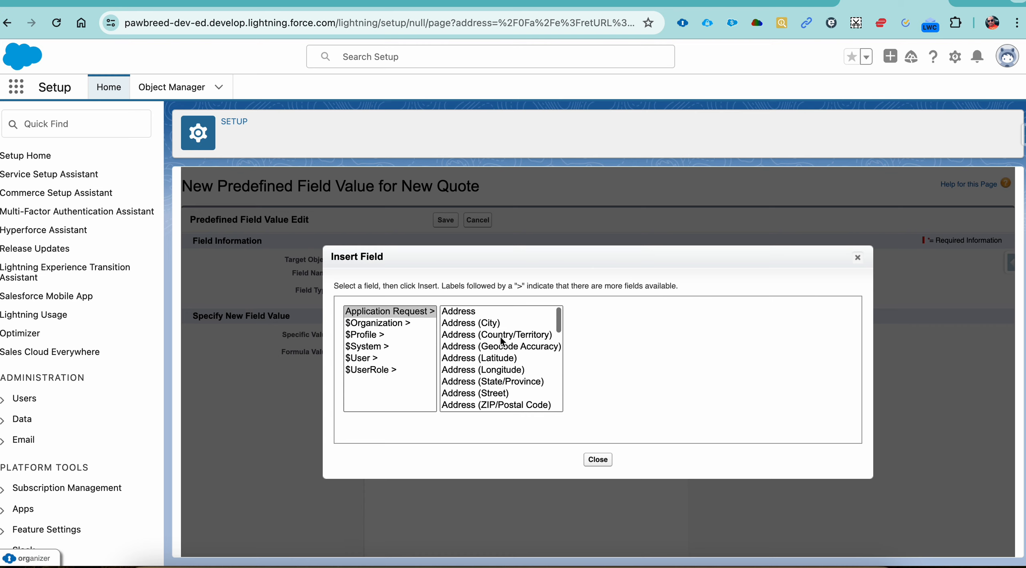
{"action": "left_click", "coordinate": [493, 323]}
{"action": "scroll", "coordinate": [490, 386], "scroll_direction": "down", "scroll_amount": 5}
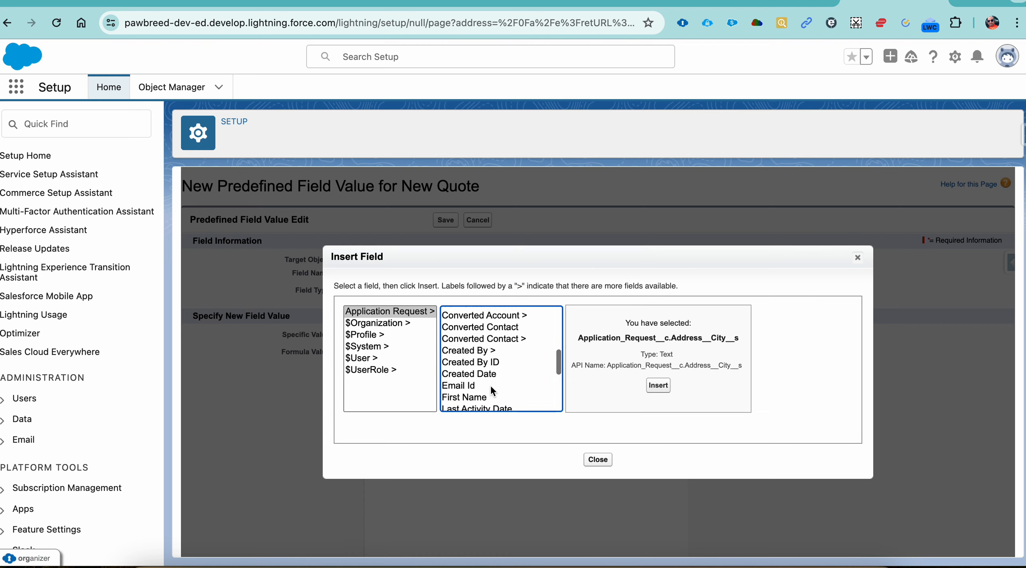
{"action": "scroll", "coordinate": [491, 387], "scroll_direction": "down", "scroll_amount": 4}
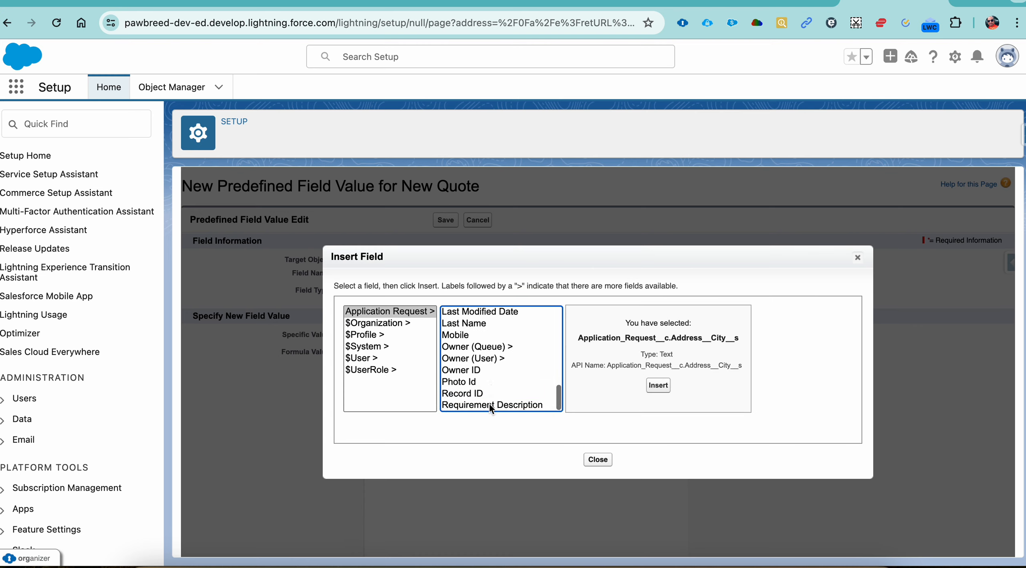
{"action": "scroll", "coordinate": [486, 394], "scroll_direction": "up", "scroll_amount": 8}
{"action": "scroll", "coordinate": [486, 392], "scroll_direction": "down", "scroll_amount": 1}
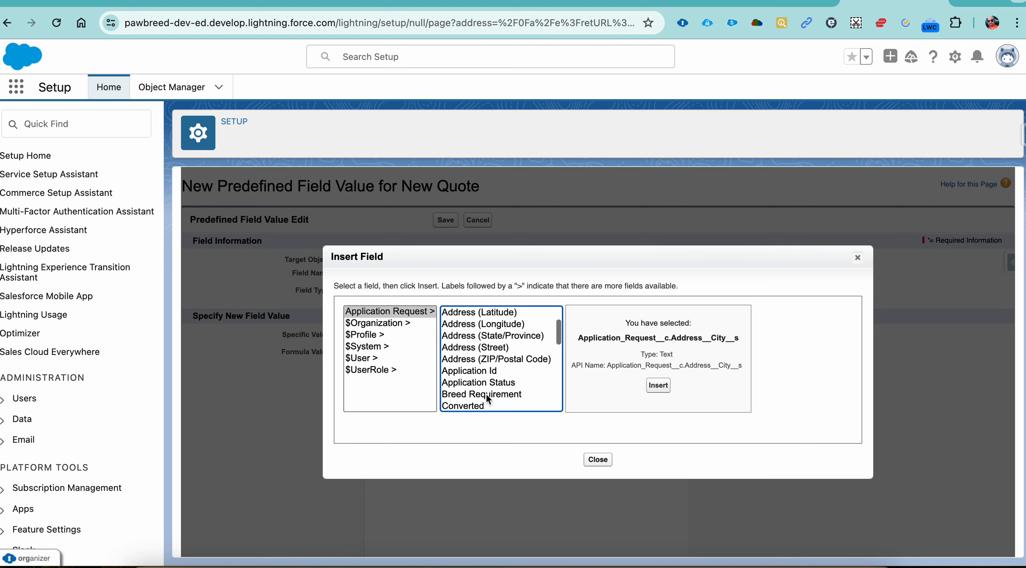
{"action": "left_click", "coordinate": [490, 371]}
{"action": "left_click", "coordinate": [666, 384]}
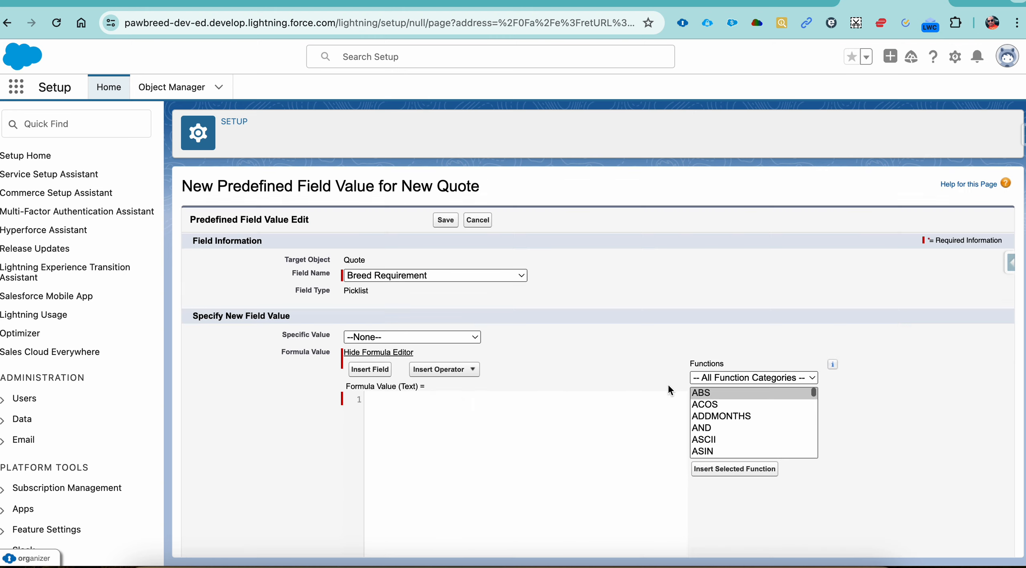
{"action": "left_click", "coordinate": [446, 220]}
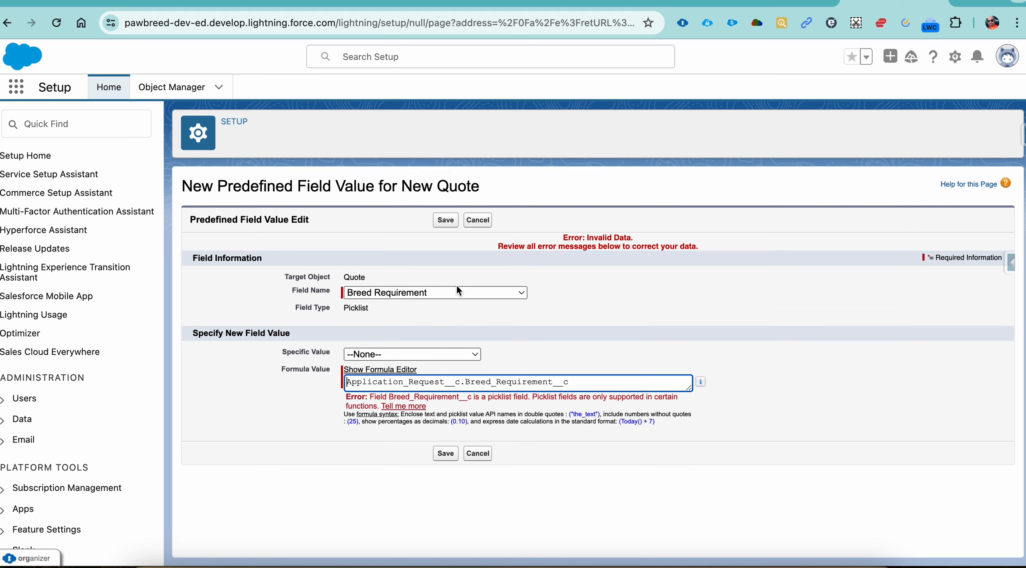
Wrap the Breed Requirement formula in a text conversion, TEXT(Application_Request__c.Breed_Requirement__c), and save the predefined value
{"action": "scroll", "coordinate": [449, 361], "scroll_direction": "down", "scroll_amount": 3}
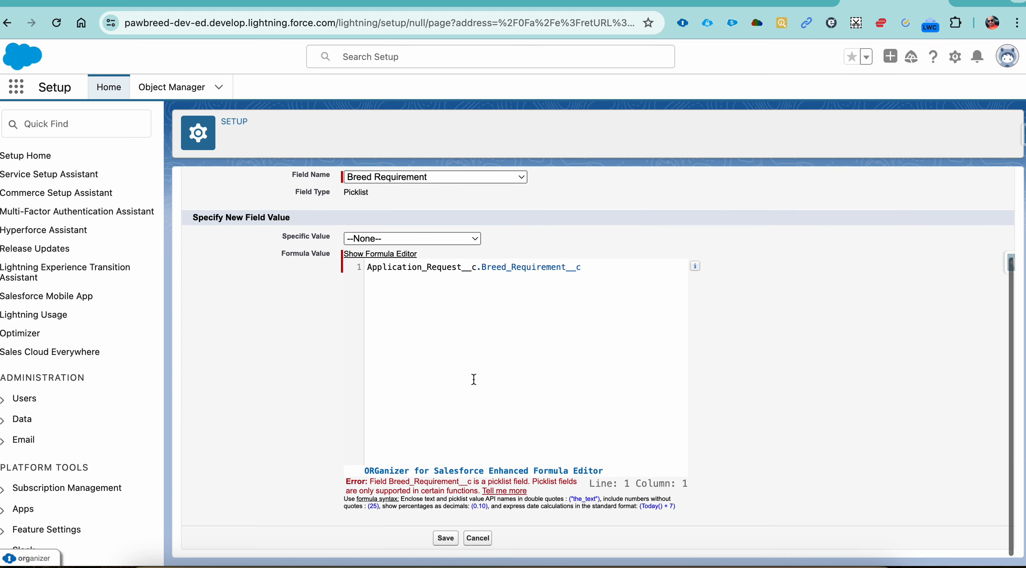
{"action": "left_click", "coordinate": [370, 268]}
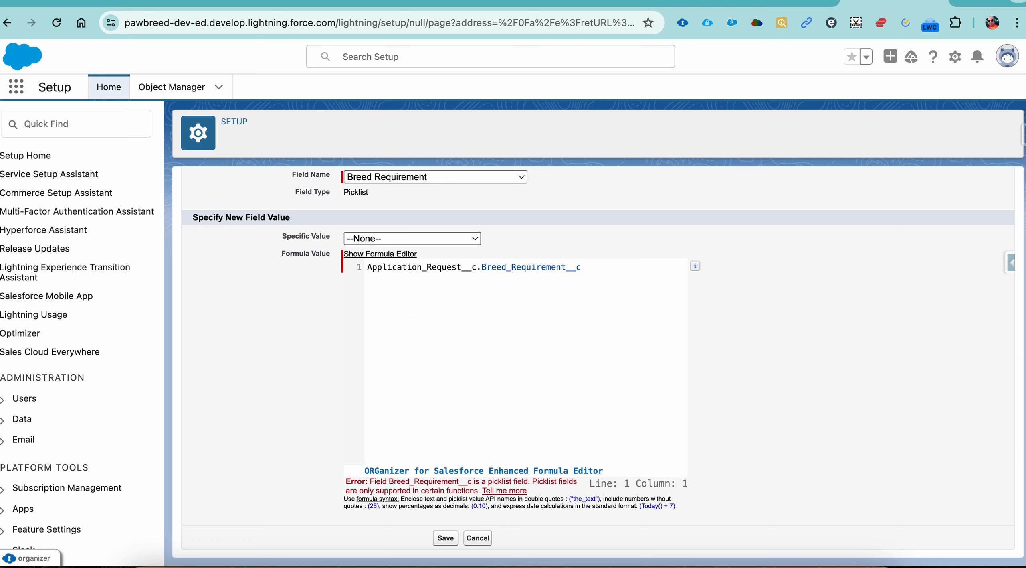
{"action": "type", "text": "TEXT"}
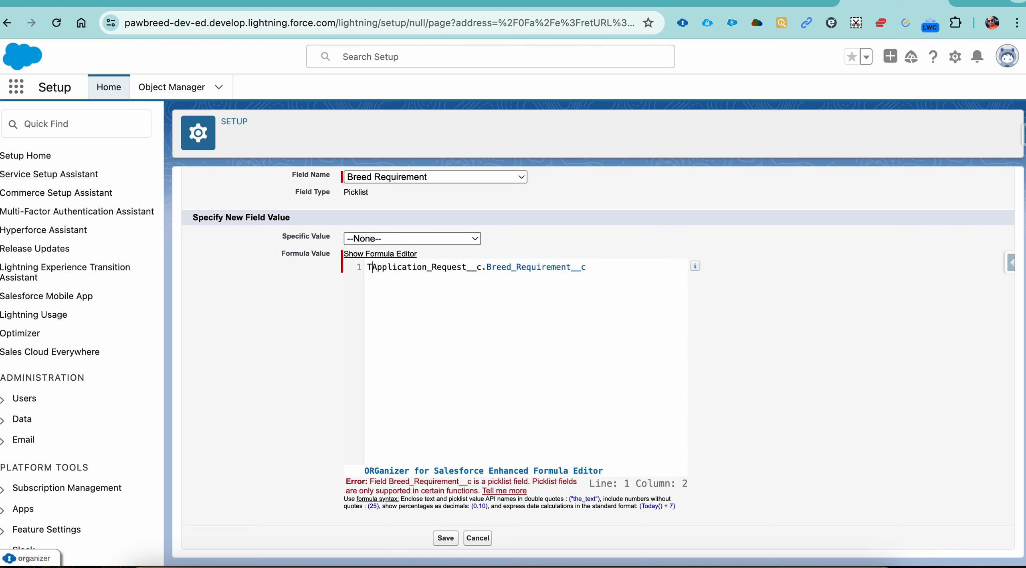
{"action": "type", "text": "("}
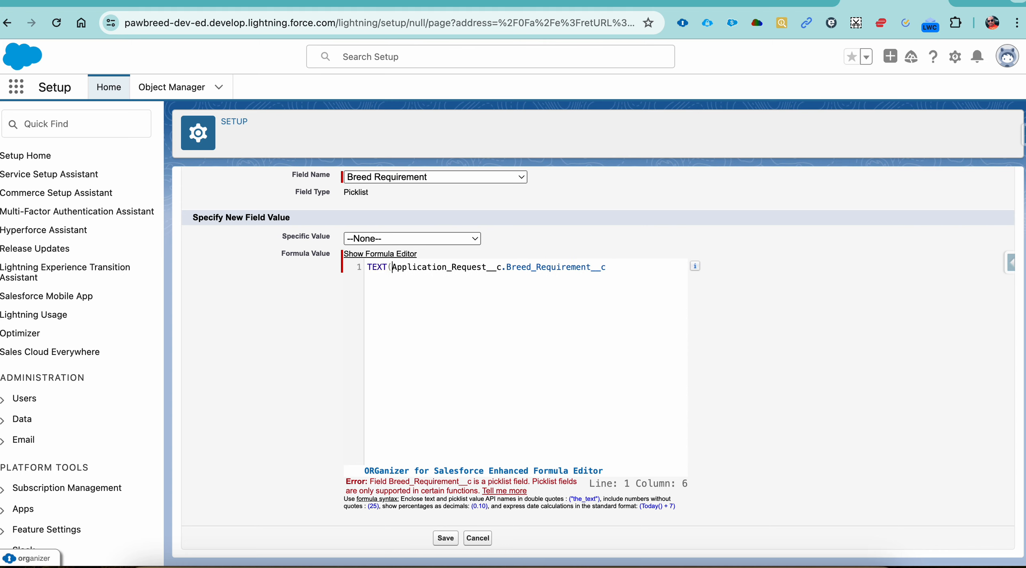
{"action": "scroll", "coordinate": [402, 308], "scroll_direction": "up", "scroll_amount": 1}
{"action": "left_click", "coordinate": [614, 276]}
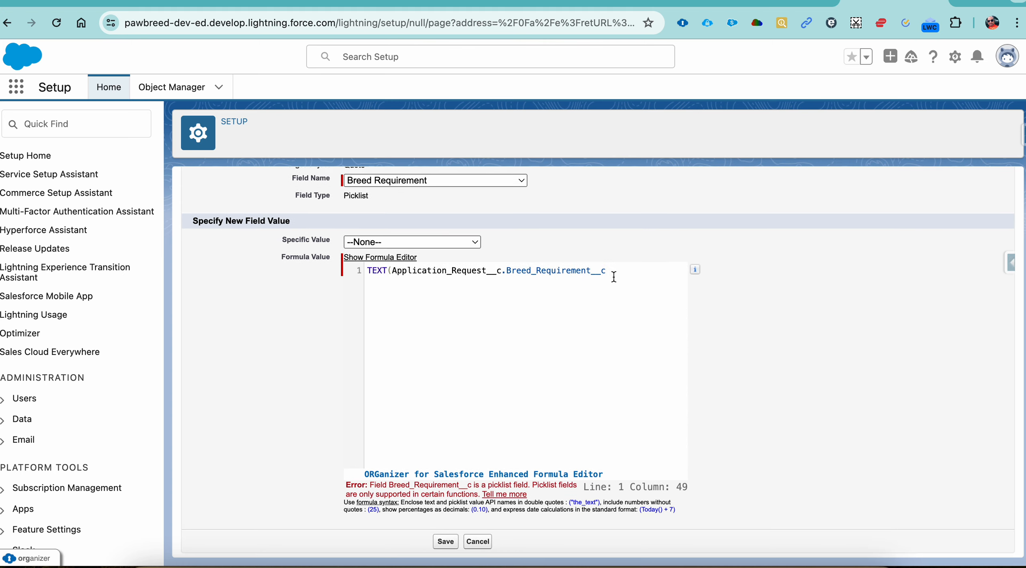
{"action": "type", "text": ")"}
{"action": "left_click", "coordinate": [445, 541]}
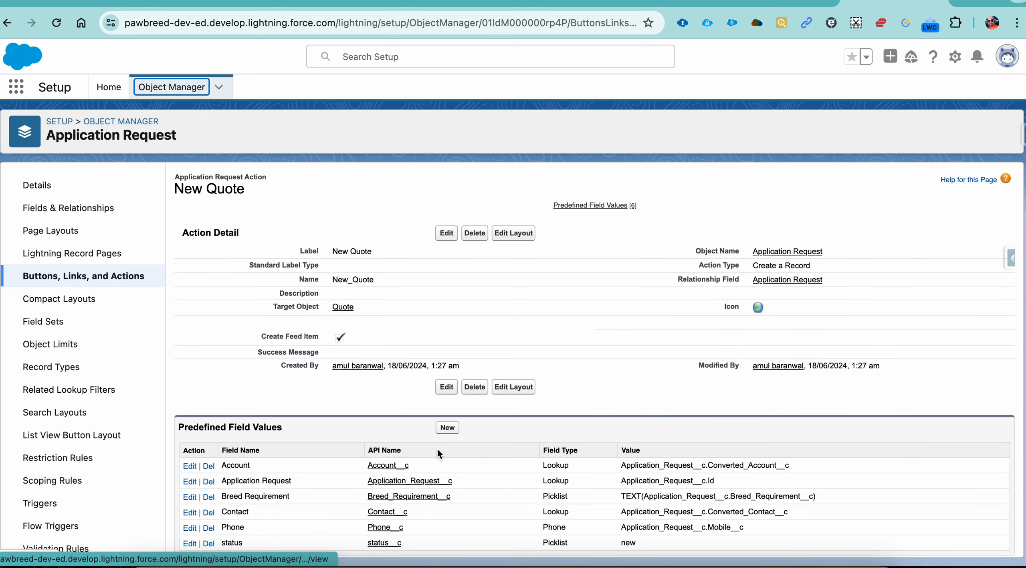
Add a predefined value to New Quote that fills Billing Address (City) with Application_Request__c.Address__City__s, and save it
{"action": "scroll", "coordinate": [438, 450], "scroll_direction": "down", "scroll_amount": 1}
{"action": "left_click", "coordinate": [448, 410]}
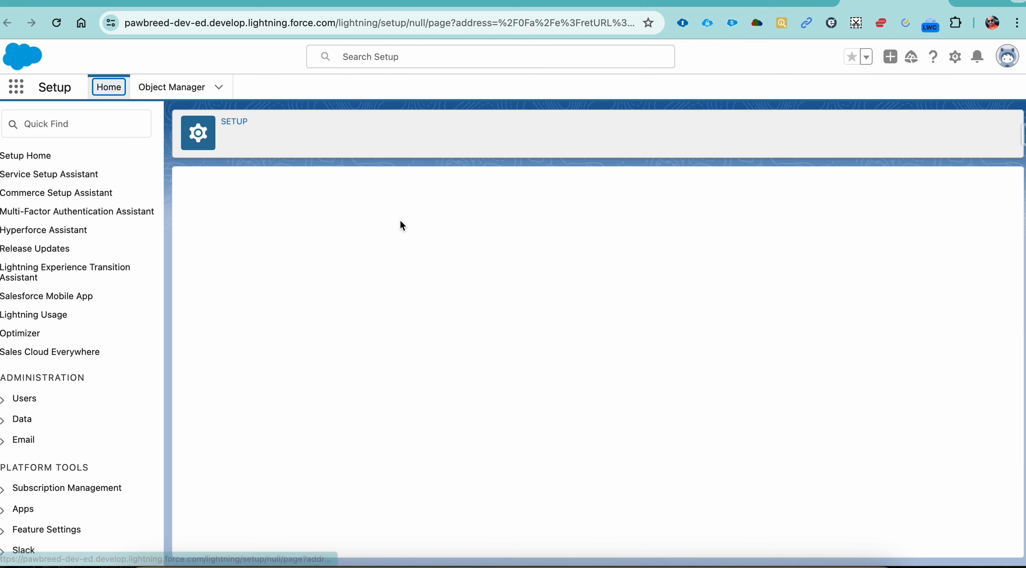
{"action": "left_click", "coordinate": [406, 276]}
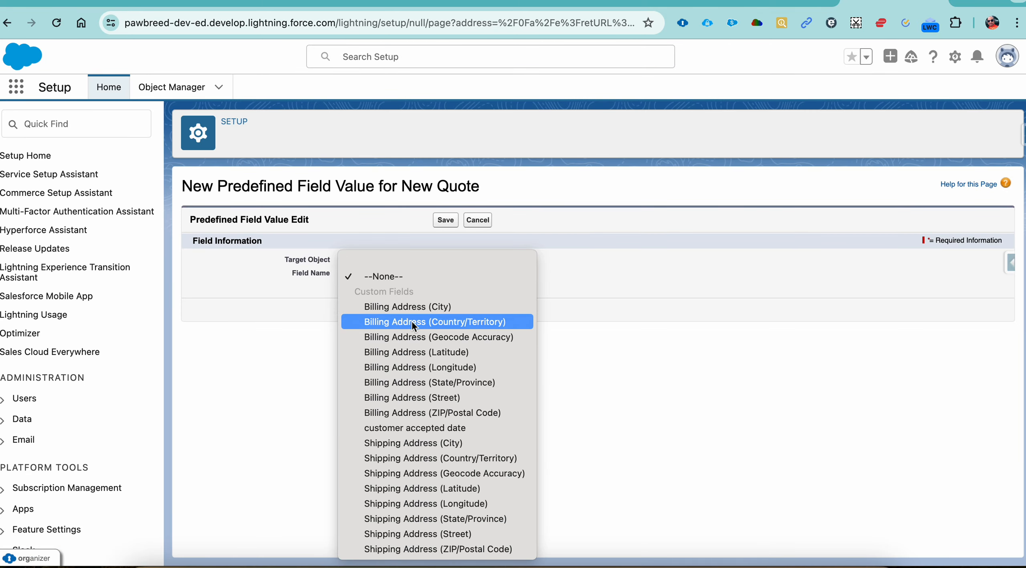
{"action": "key", "text": "Escape"}
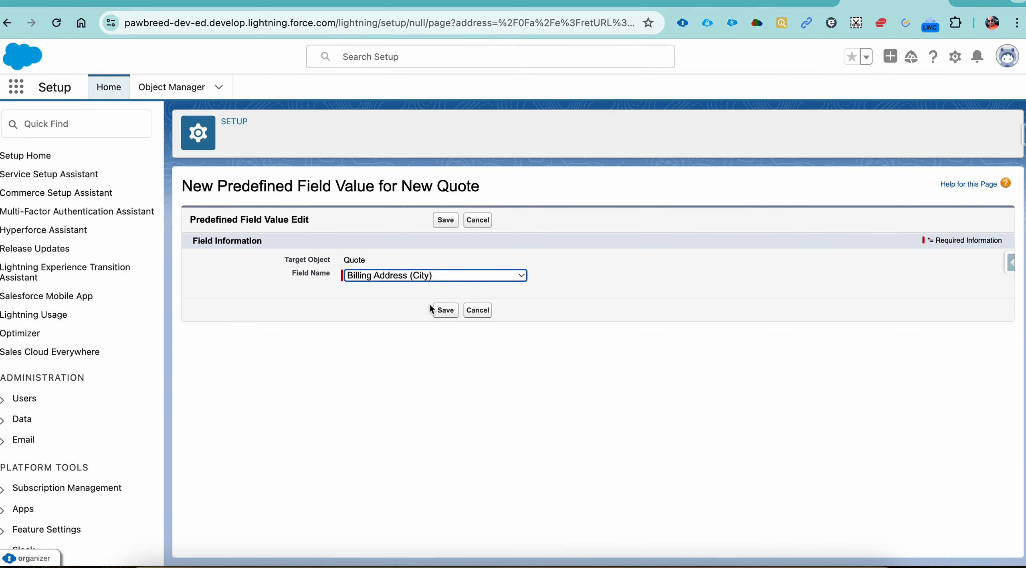
{"action": "left_click", "coordinate": [406, 336]}
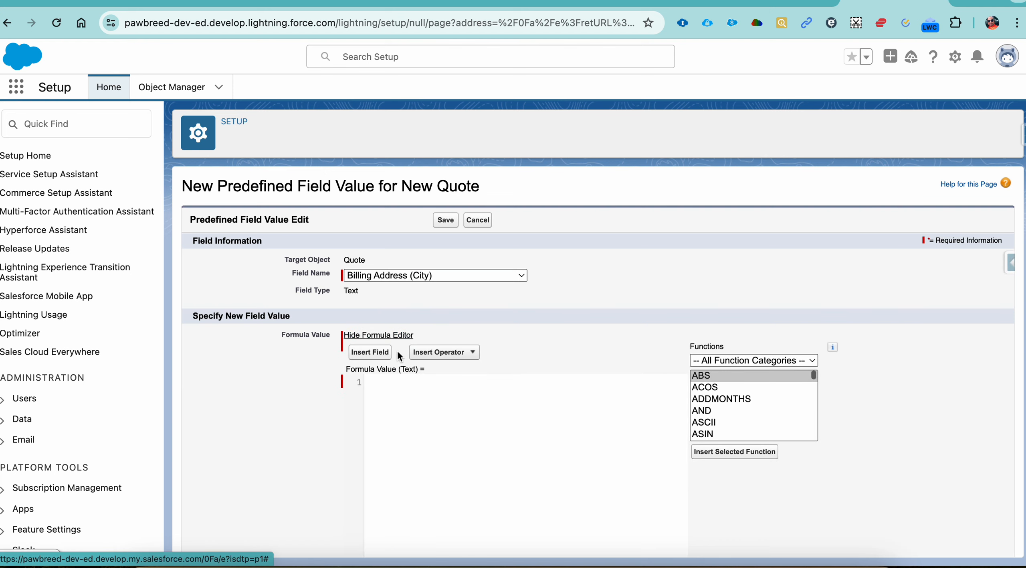
{"action": "left_click", "coordinate": [381, 352]}
{"action": "left_click", "coordinate": [457, 337]}
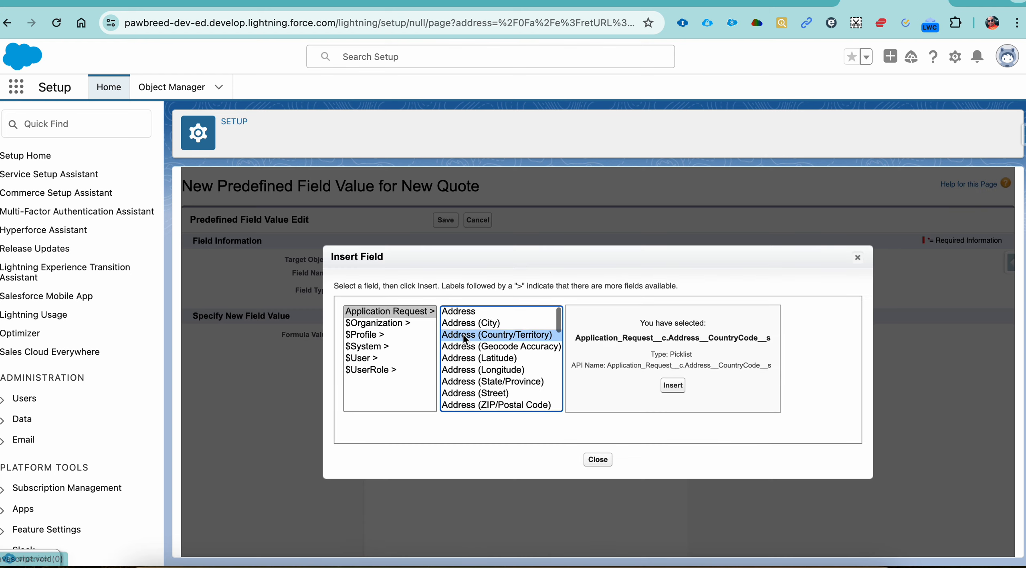
{"action": "left_click", "coordinate": [465, 323]}
{"action": "left_click", "coordinate": [658, 385]}
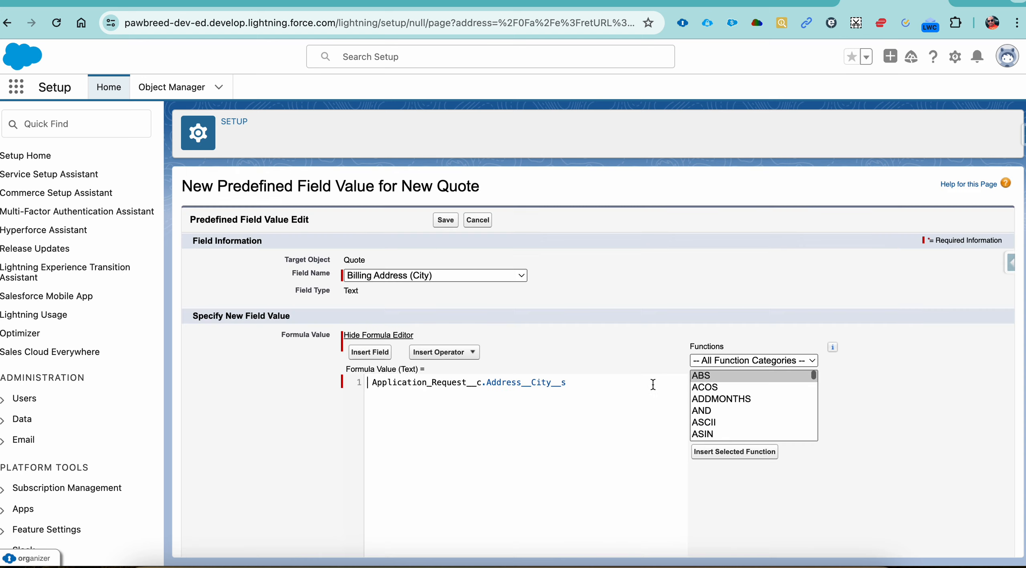
{"action": "left_click", "coordinate": [446, 220]}
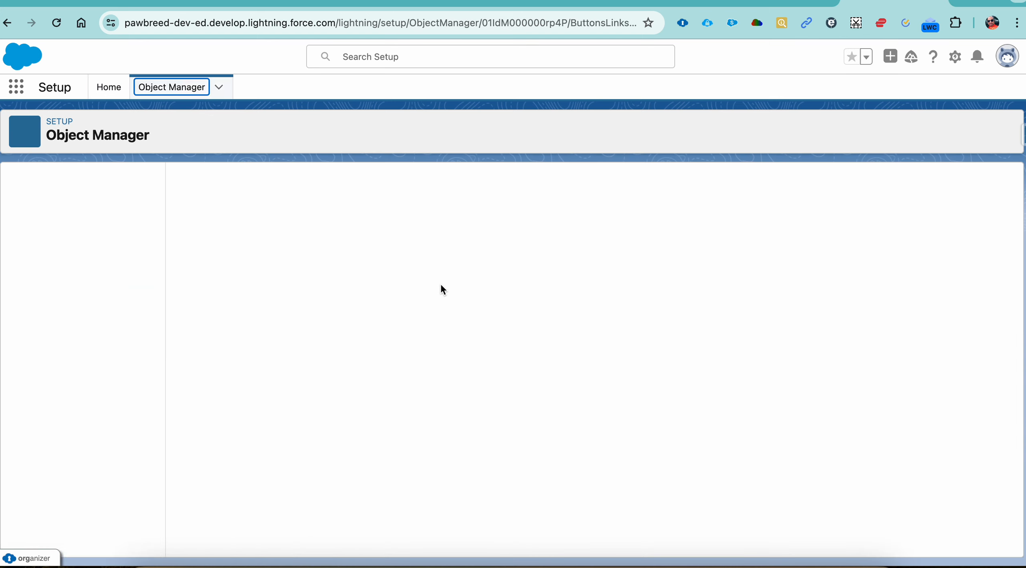
Start a new predefined value for New Quote on the Billing Address (State/Province) field and show its formula editor
{"action": "scroll", "coordinate": [439, 282], "scroll_direction": "down", "scroll_amount": 1}
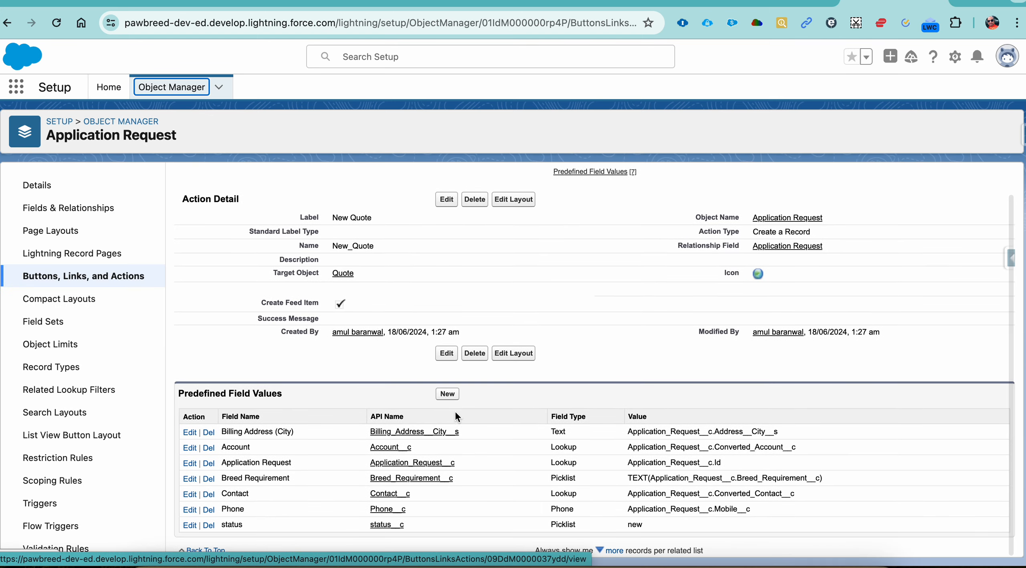
{"action": "left_click", "coordinate": [447, 394]}
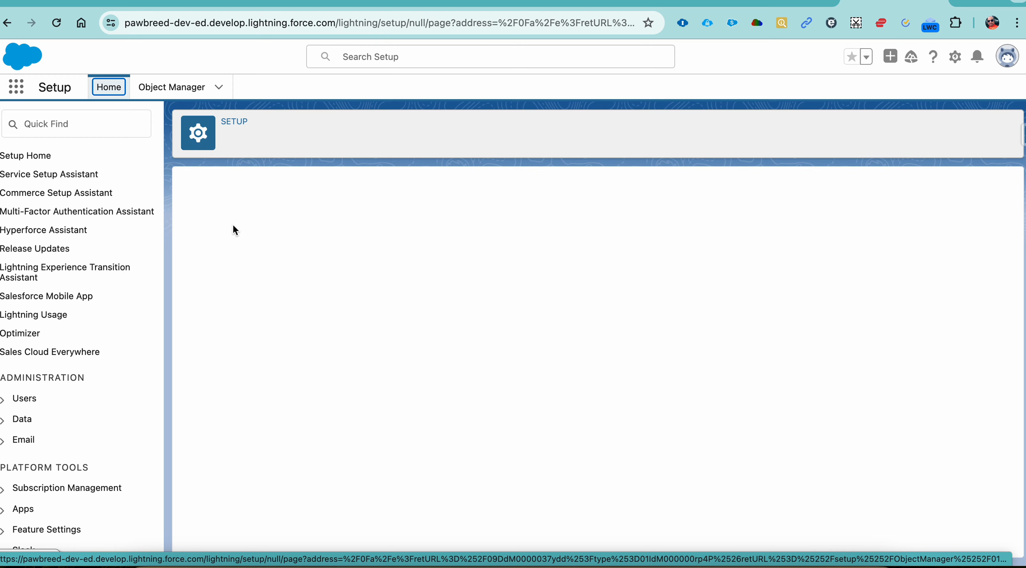
{"action": "left_click", "coordinate": [57, 23]}
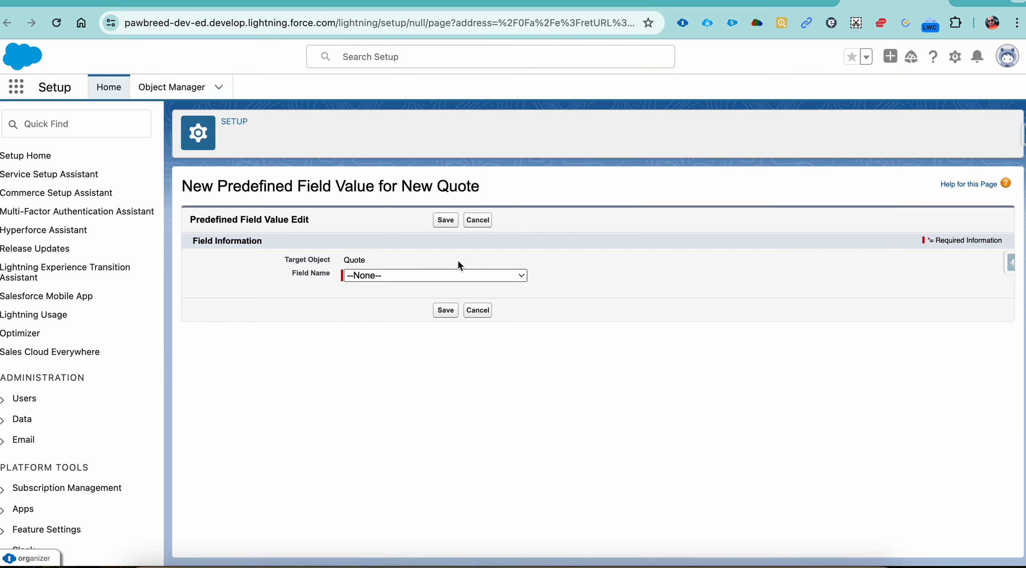
{"action": "left_click", "coordinate": [454, 273]}
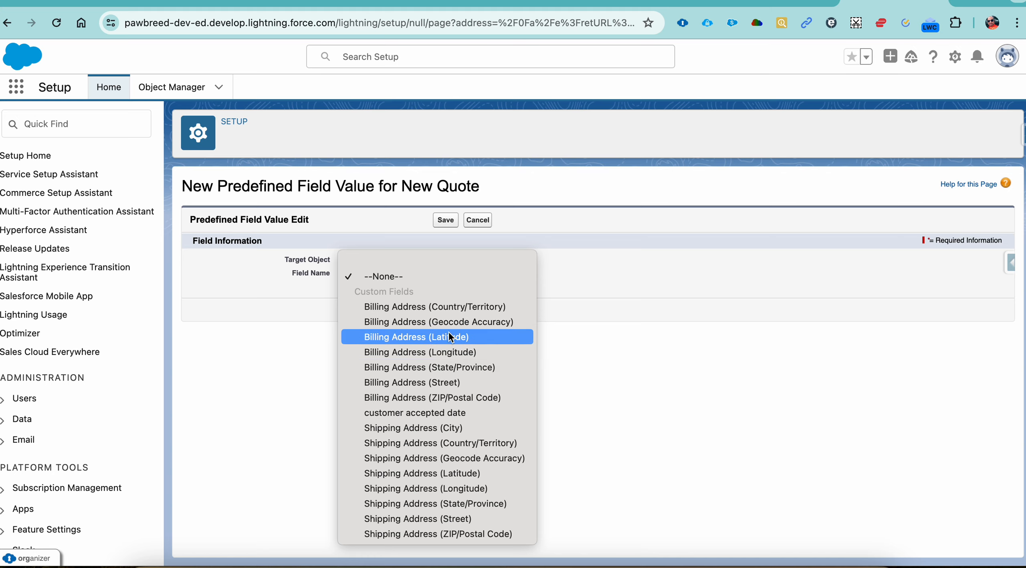
{"action": "left_click", "coordinate": [452, 367]}
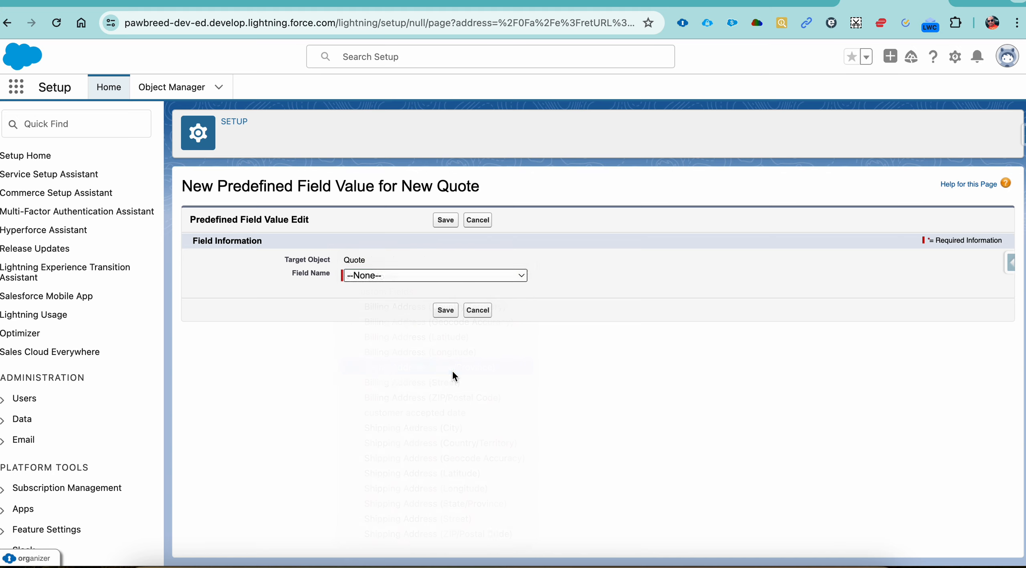
{"action": "left_click", "coordinate": [396, 353]}
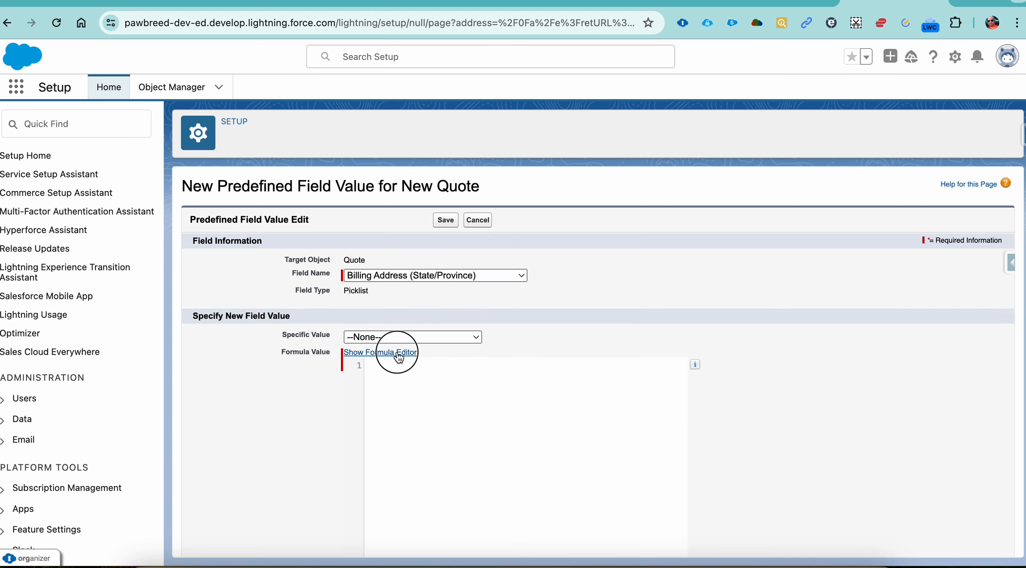
Insert Application_Request__c.Address__StateCode__s as the formula value for Billing Address (State/Province) and try to save it
{"action": "left_click", "coordinate": [370, 369]}
{"action": "left_click", "coordinate": [442, 348]}
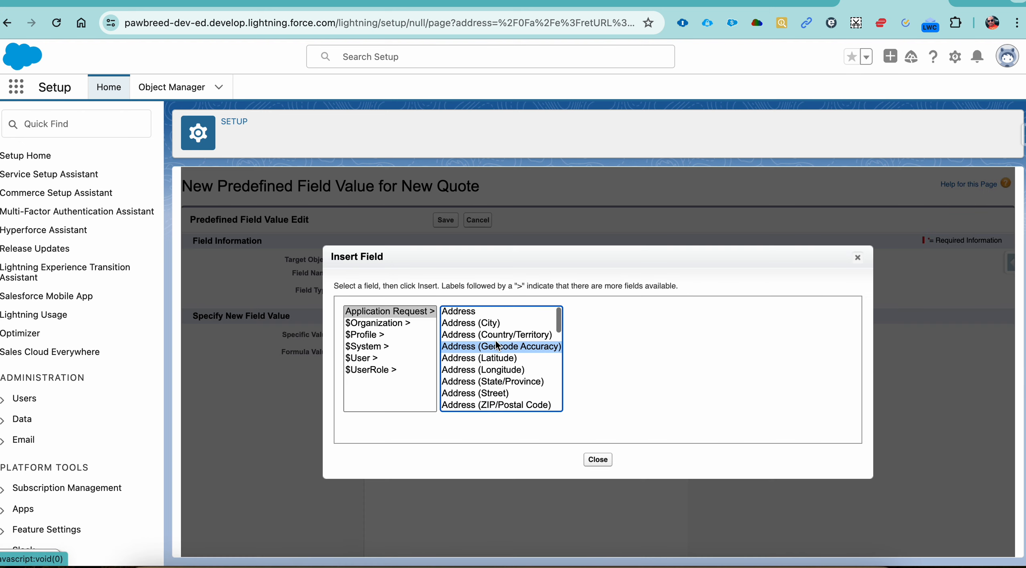
{"action": "left_click", "coordinate": [497, 383]}
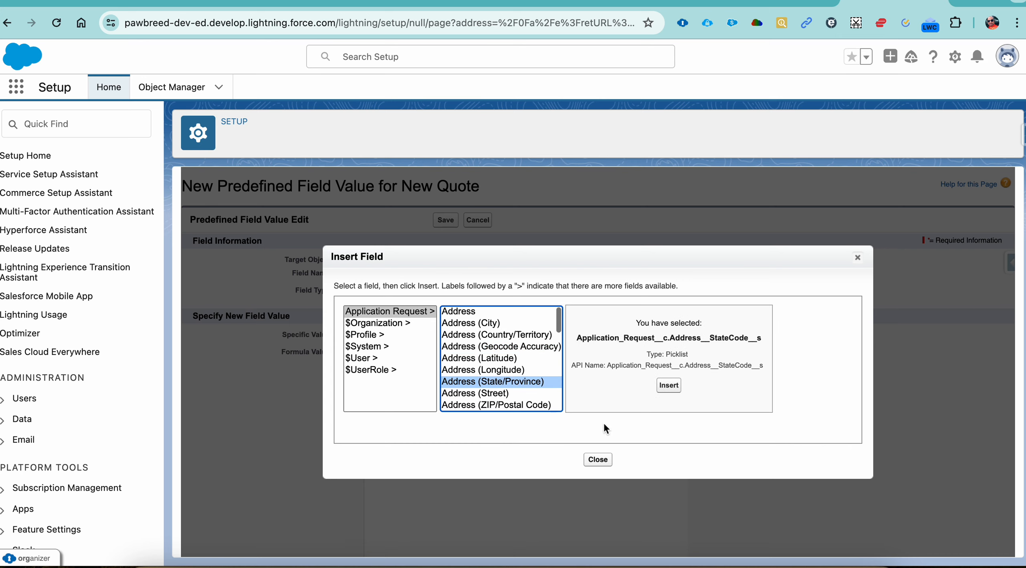
{"action": "left_click", "coordinate": [677, 385]}
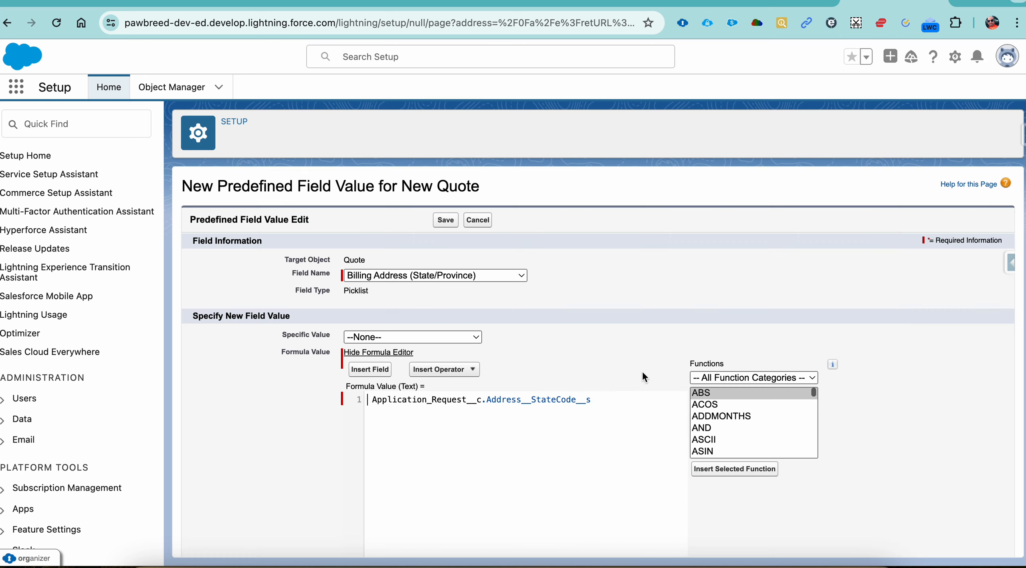
{"action": "left_click", "coordinate": [445, 220]}
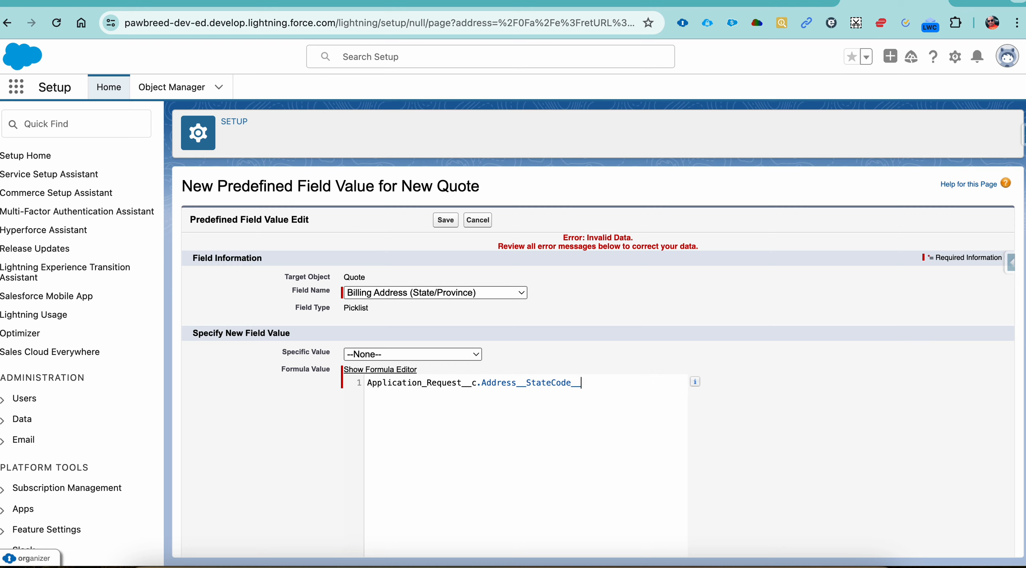
Clear the entire formula value of the Billing Address (State/Province) predefined value
{"action": "key", "text": "BackSpace"}
{"action": "key", "text": "BackSpace"}
{"action": "key", "text": "BackSpace"}
{"action": "key", "text": "BackSpace"}
{"action": "key", "text": "BackSpace"}
{"action": "key", "text": "BackSpace"}
{"action": "key", "text": "BackSpace"}
{"action": "key", "text": "BackSpace"}
{"action": "key", "text": "BackSpace"}
{"action": "key", "text": "BackSpace"}
{"action": "key", "text": "super+a"}
{"action": "key", "text": "BackSpace"}
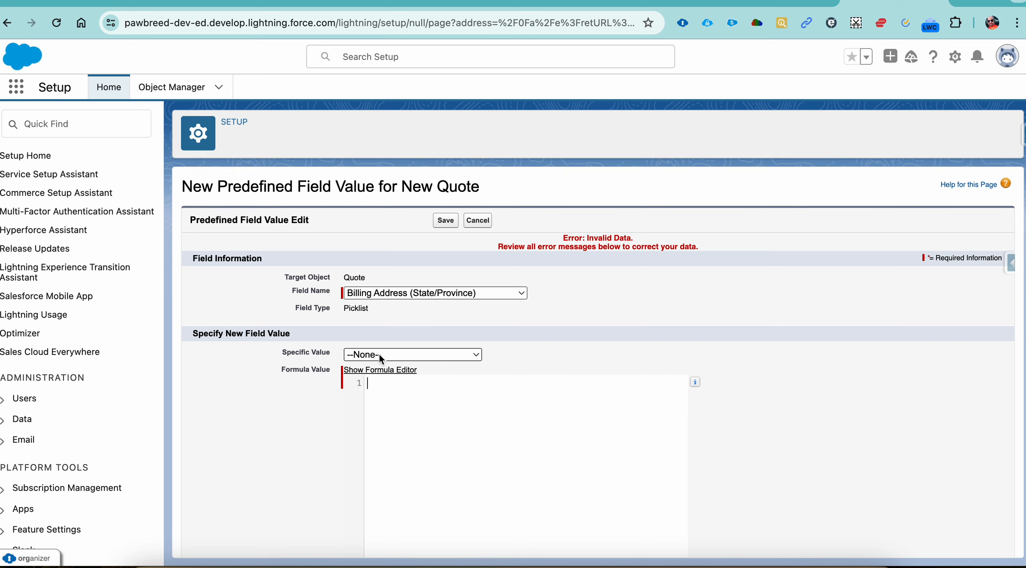
Reinsert the Address (State/Province) field, Application_Request__c.Address__StateCode__s, into the empty formula and try saving again
{"action": "left_click", "coordinate": [381, 369]}
{"action": "left_click", "coordinate": [374, 387]}
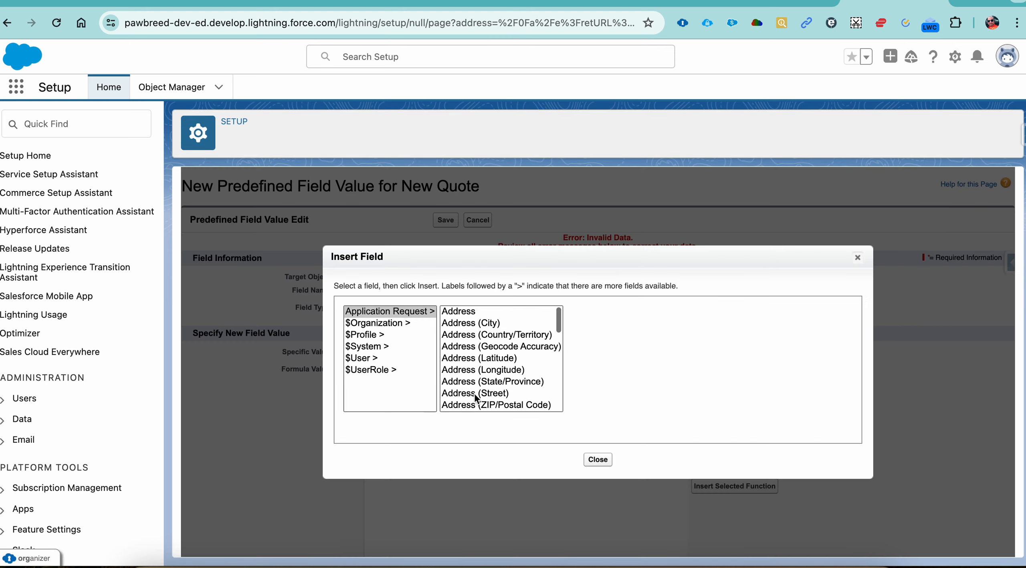
{"action": "left_click", "coordinate": [505, 368]}
{"action": "left_click", "coordinate": [508, 382]}
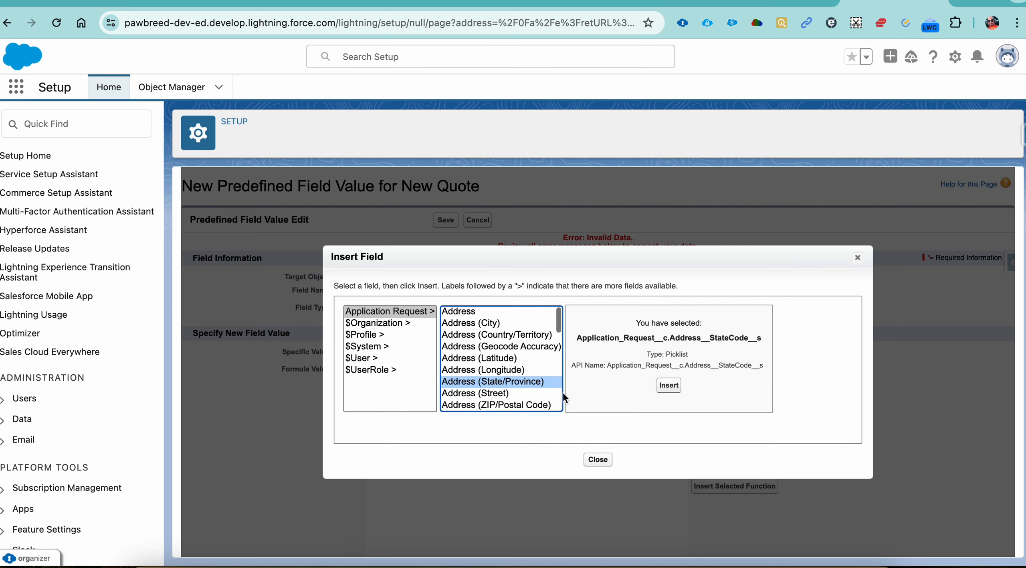
{"action": "left_click", "coordinate": [665, 388]}
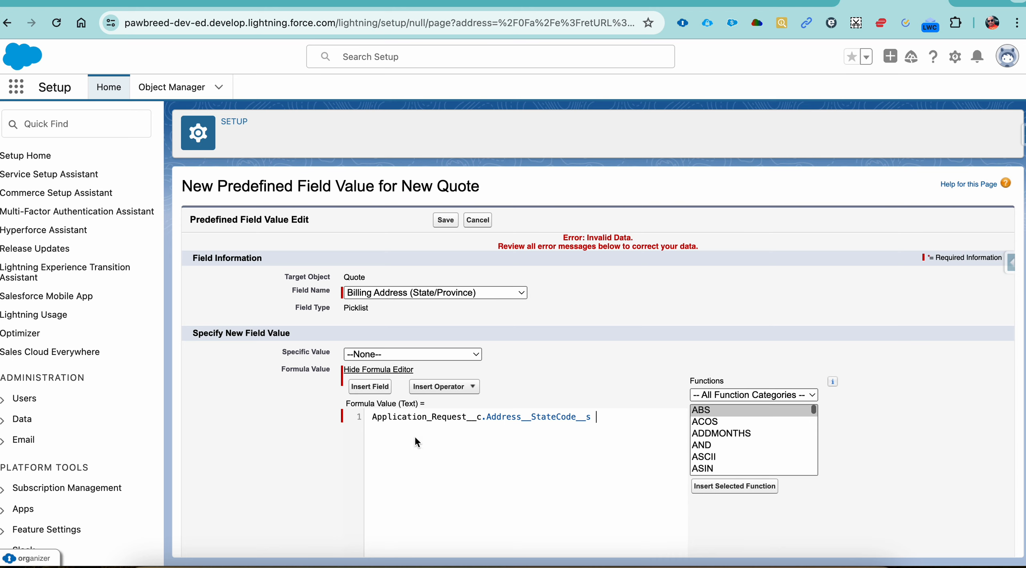
{"action": "left_click", "coordinate": [440, 223]}
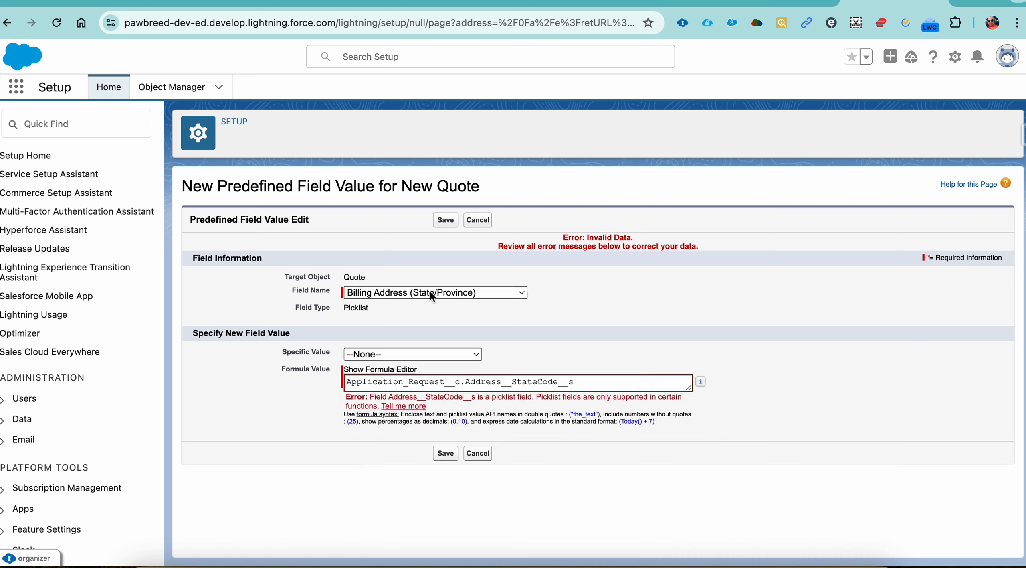
Change the Billing Address (State/Province) formula to TEXT(Application_Request__c.Address__StateCode__s) and save the predefined value
{"action": "left_click", "coordinate": [378, 369]}
{"action": "left_click", "coordinate": [368, 382]}
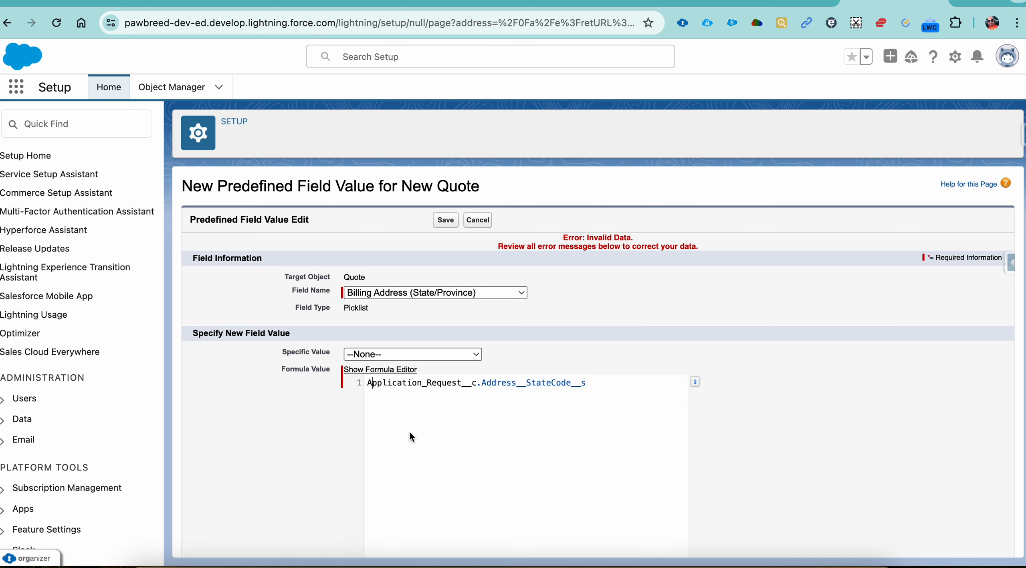
{"action": "type", "text": "TEXT"}
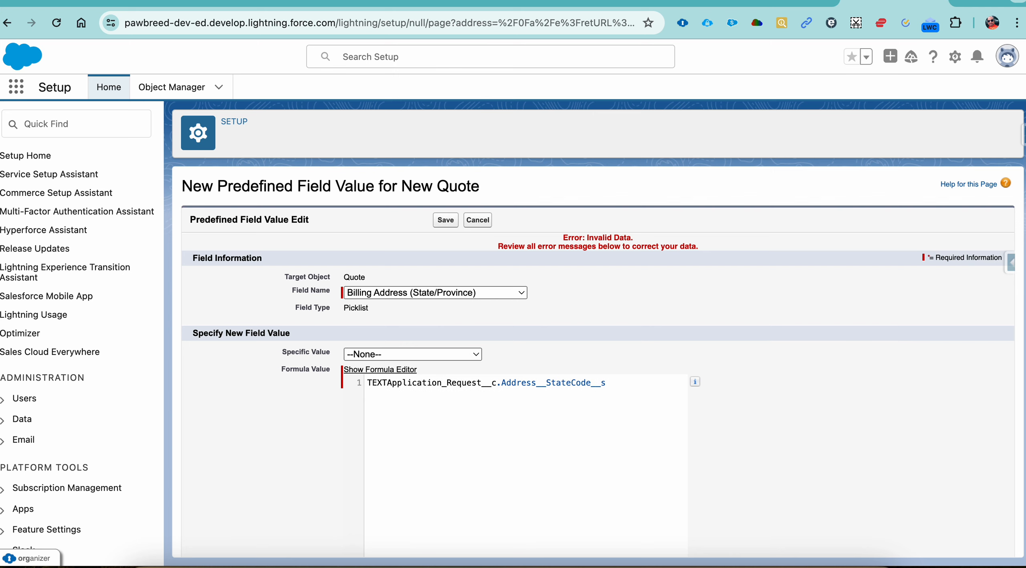
{"action": "type", "text": "("}
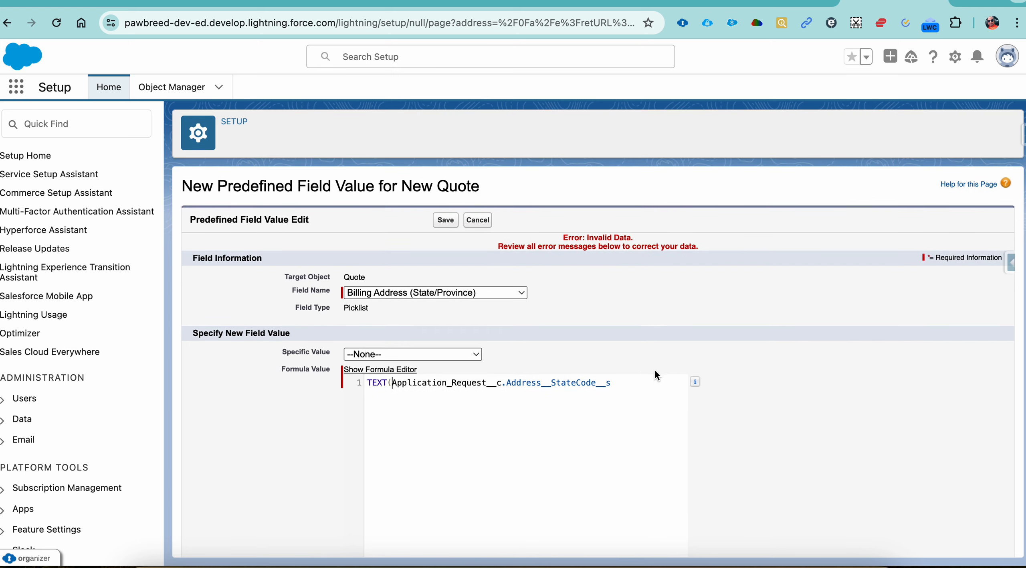
{"action": "left_click", "coordinate": [640, 380]}
{"action": "type", "text": ")"}
{"action": "left_click", "coordinate": [445, 220]}
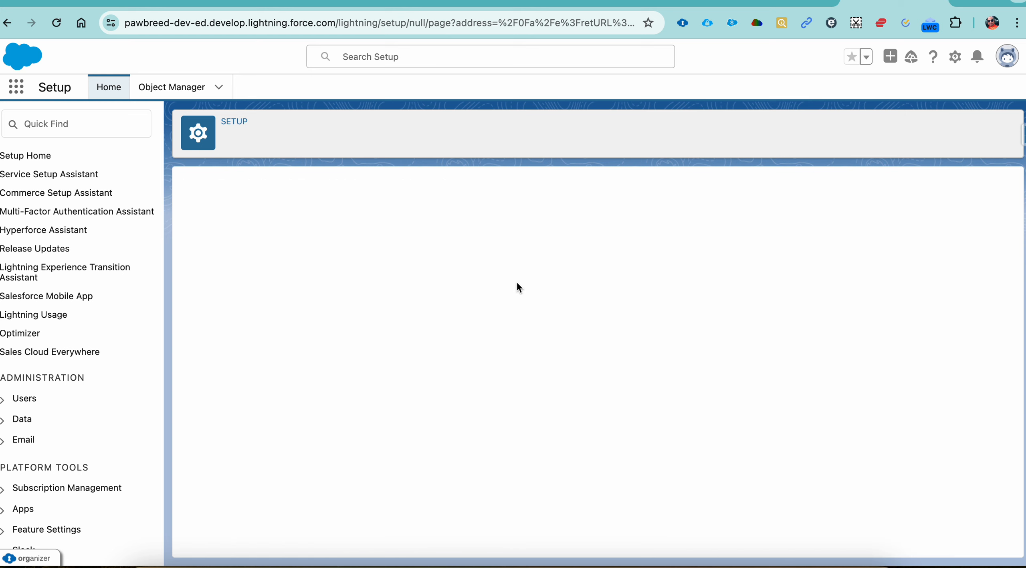
Switch to the application request record in PawBreed CRM and launch its New Quote action
{"action": "scroll", "coordinate": [453, 337], "scroll_direction": "down", "scroll_amount": 2}
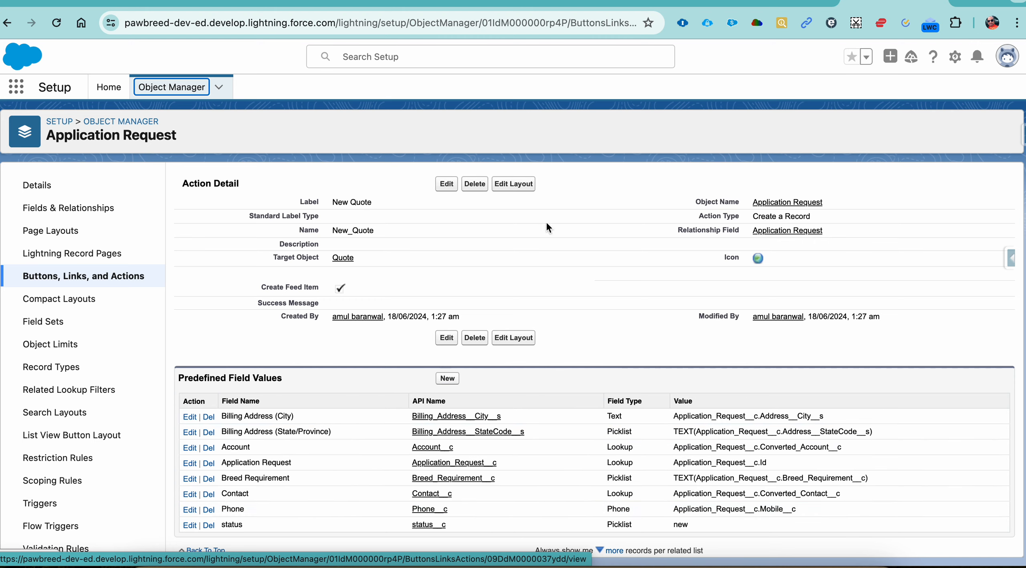
{"action": "left_click", "coordinate": [772, 3]}
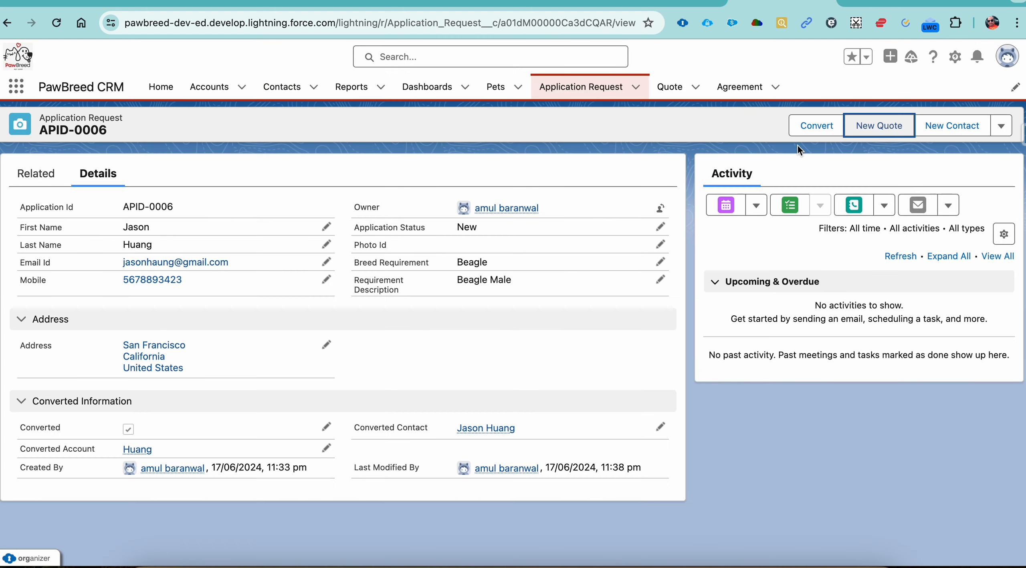
{"action": "left_click", "coordinate": [870, 127]}
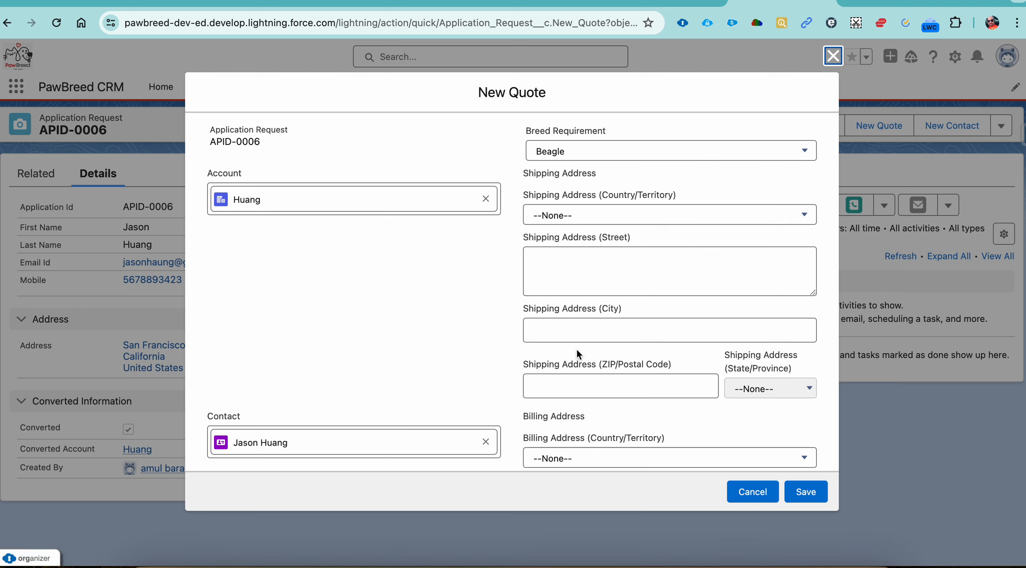
Check the prefilled values throughout the New Quote form and try to save the quote
{"action": "scroll", "coordinate": [493, 346], "scroll_direction": "down", "scroll_amount": 5}
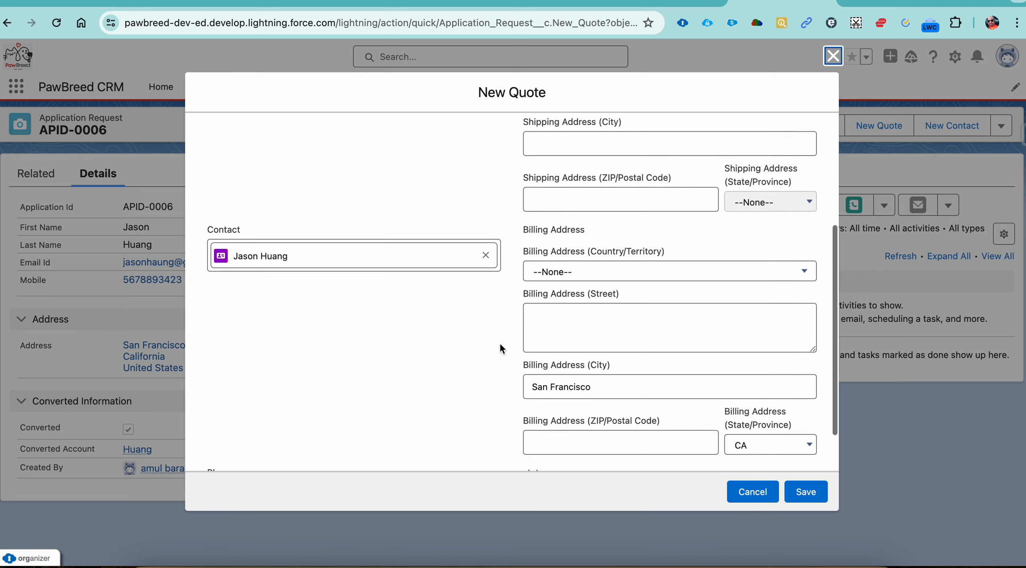
{"action": "scroll", "coordinate": [515, 338], "scroll_direction": "up", "scroll_amount": 5}
{"action": "scroll", "coordinate": [534, 332], "scroll_direction": "down", "scroll_amount": 7}
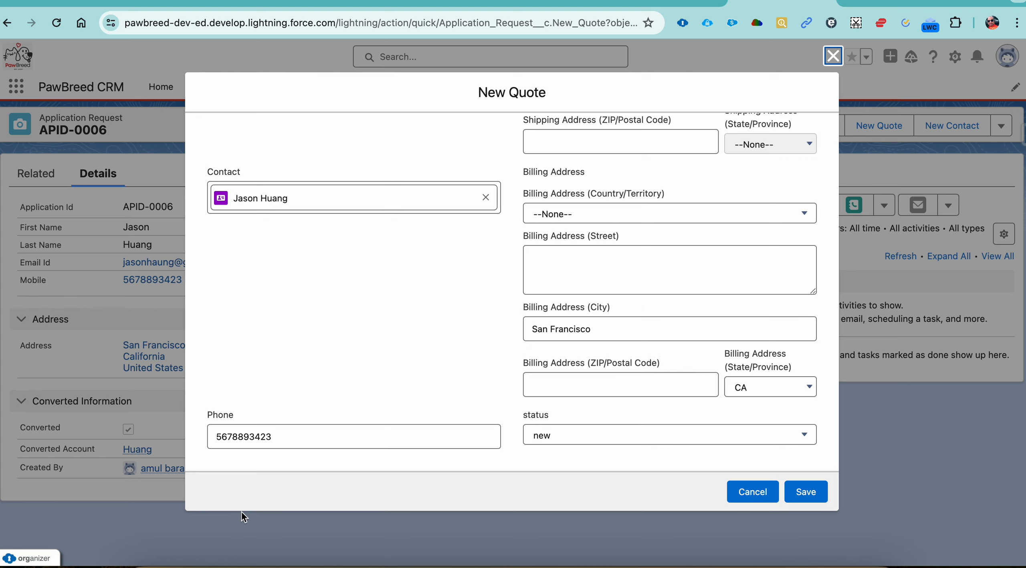
{"action": "scroll", "coordinate": [281, 405], "scroll_direction": "up", "scroll_amount": 5}
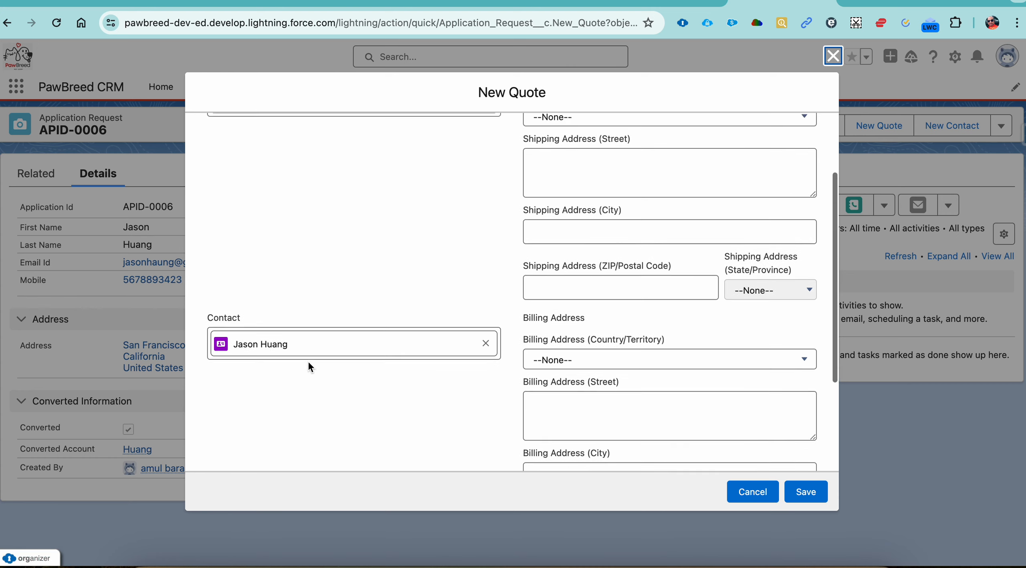
{"action": "scroll", "coordinate": [308, 354], "scroll_direction": "up", "scroll_amount": 3}
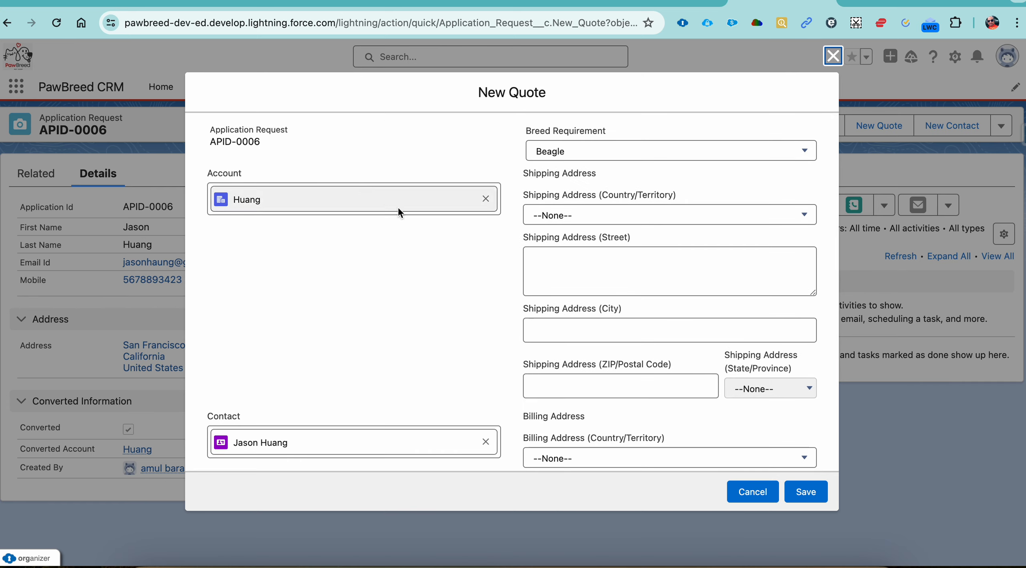
{"action": "left_click", "coordinate": [815, 491]}
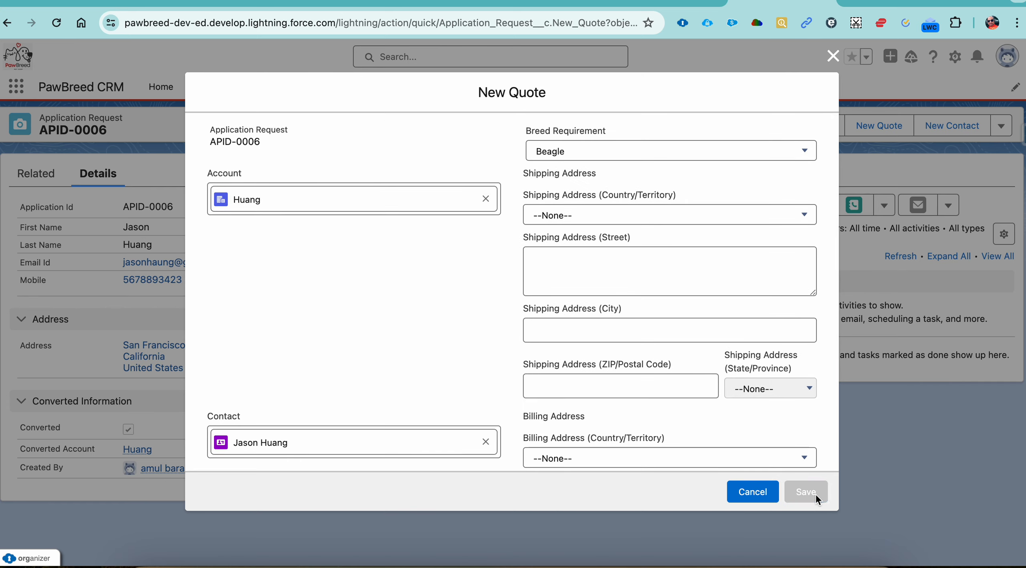
{"action": "scroll", "coordinate": [422, 364], "scroll_direction": "down", "scroll_amount": 10}
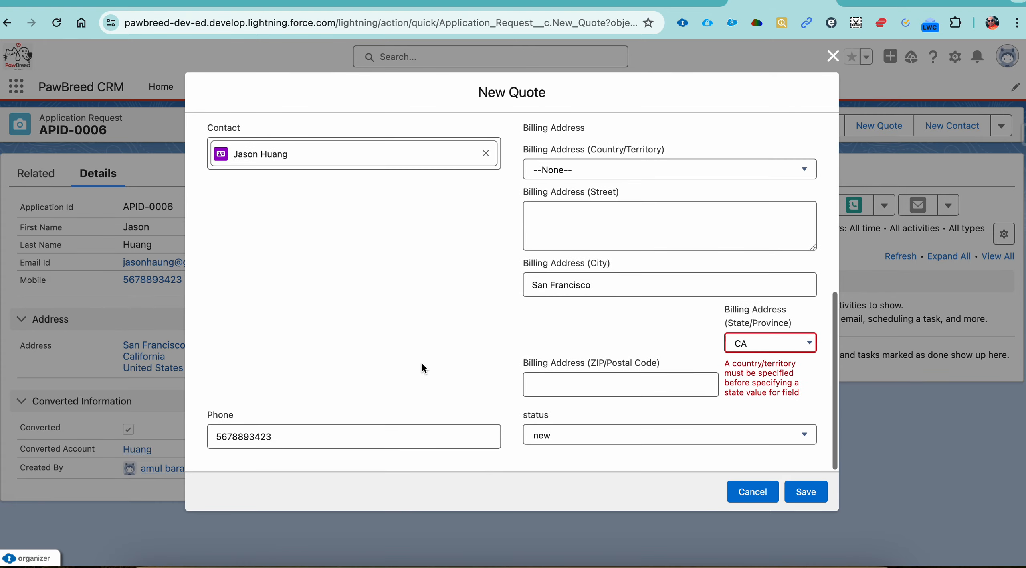
Reset the Billing Address (State/Province) to --None--, check the Country/Territory choices, and cancel the New Quote form
{"action": "left_click", "coordinate": [743, 344]}
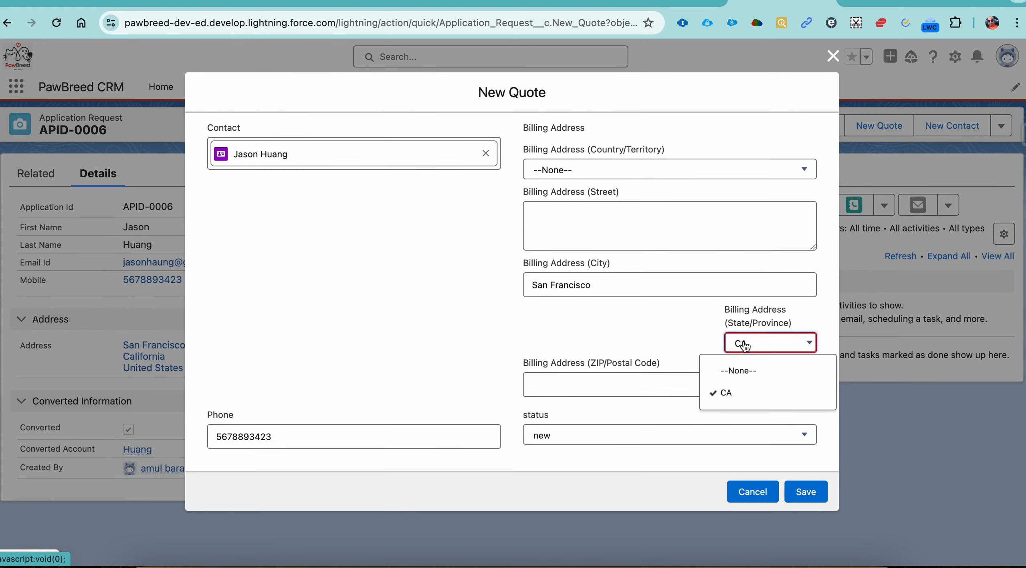
{"action": "left_click", "coordinate": [733, 369]}
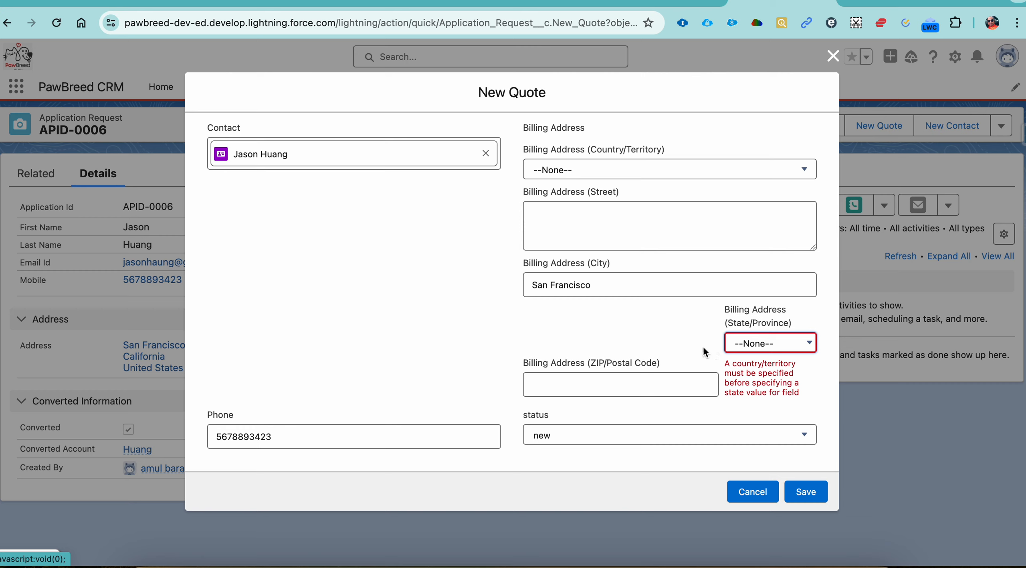
{"action": "left_click", "coordinate": [672, 171]}
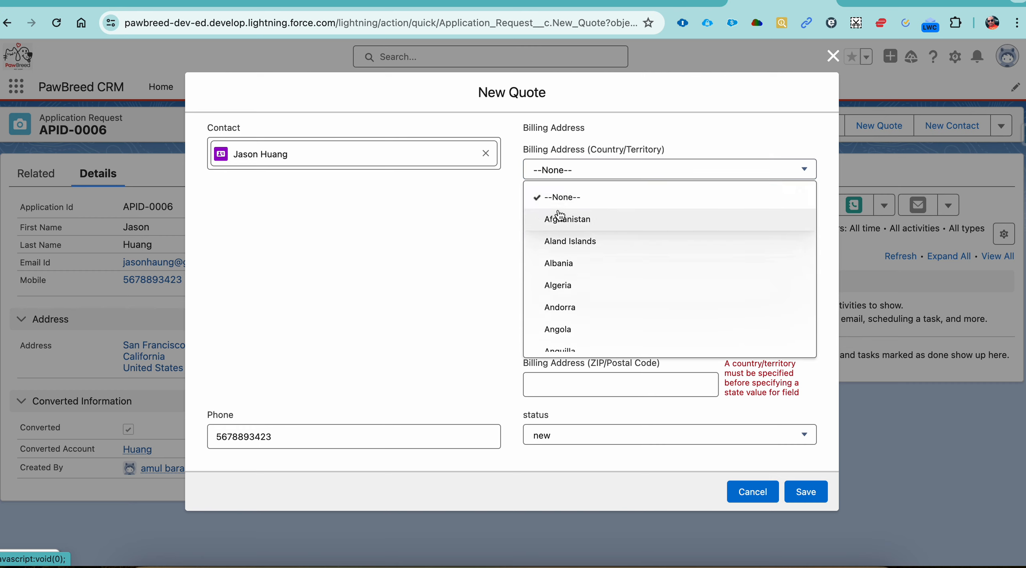
{"action": "left_click", "coordinate": [335, 285]}
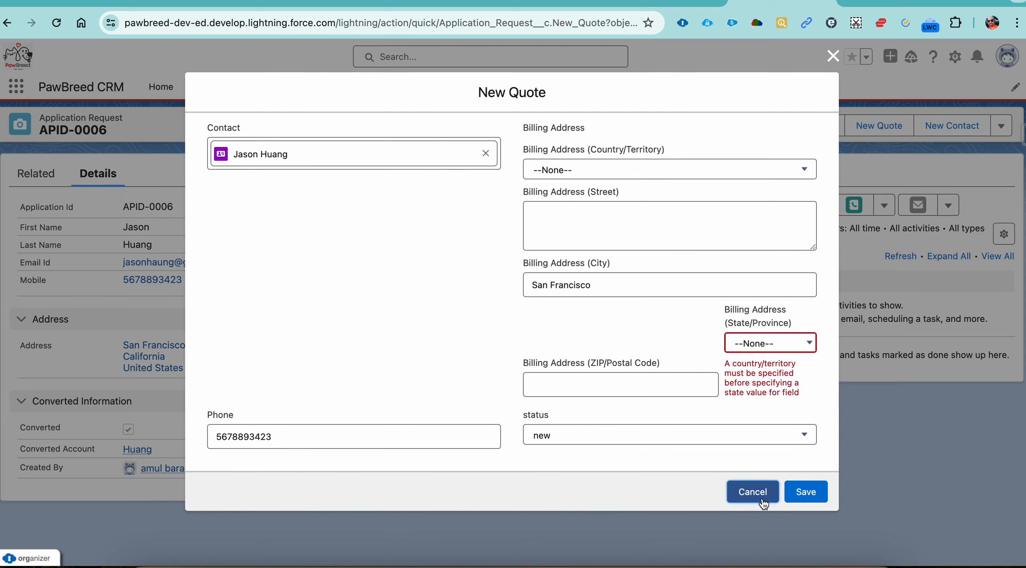
{"action": "left_click", "coordinate": [753, 492]}
Return to the New Quote action in Setup and start a new predefined value for Billing Address (Country/Territory)
{"action": "left_click", "coordinate": [875, 1]}
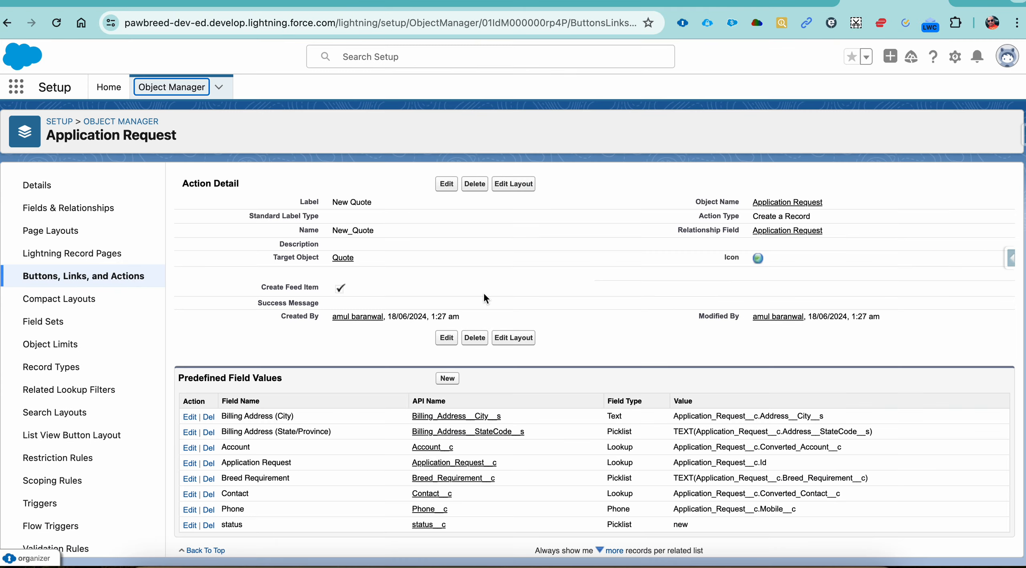
{"action": "left_click", "coordinate": [448, 378]}
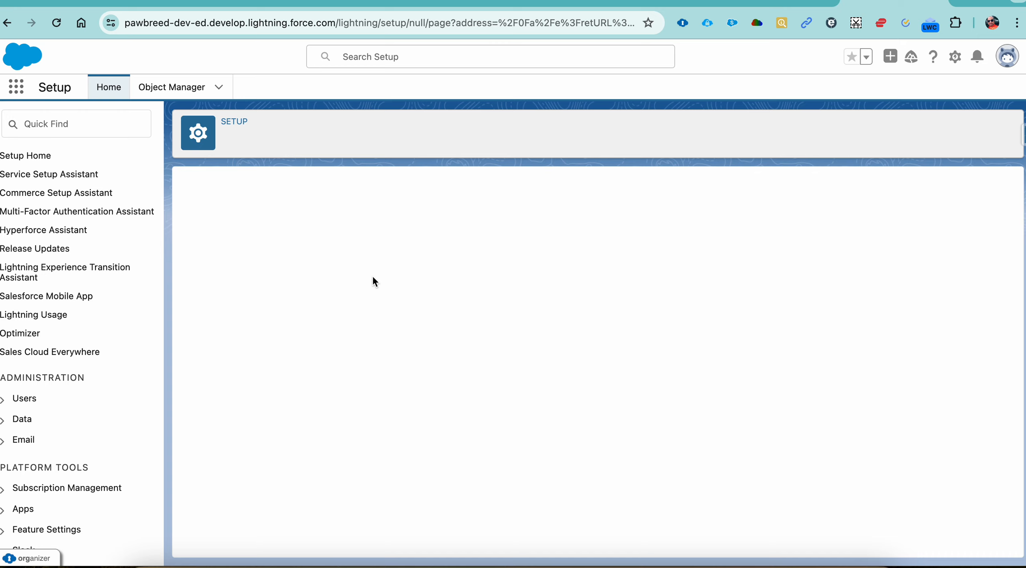
{"action": "left_click", "coordinate": [62, 27]}
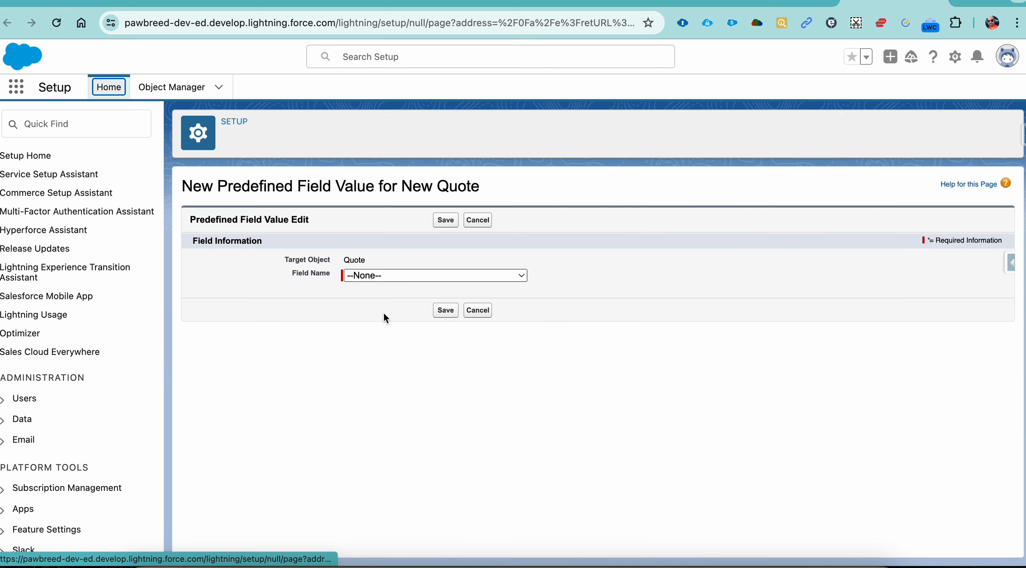
{"action": "left_click", "coordinate": [410, 278]}
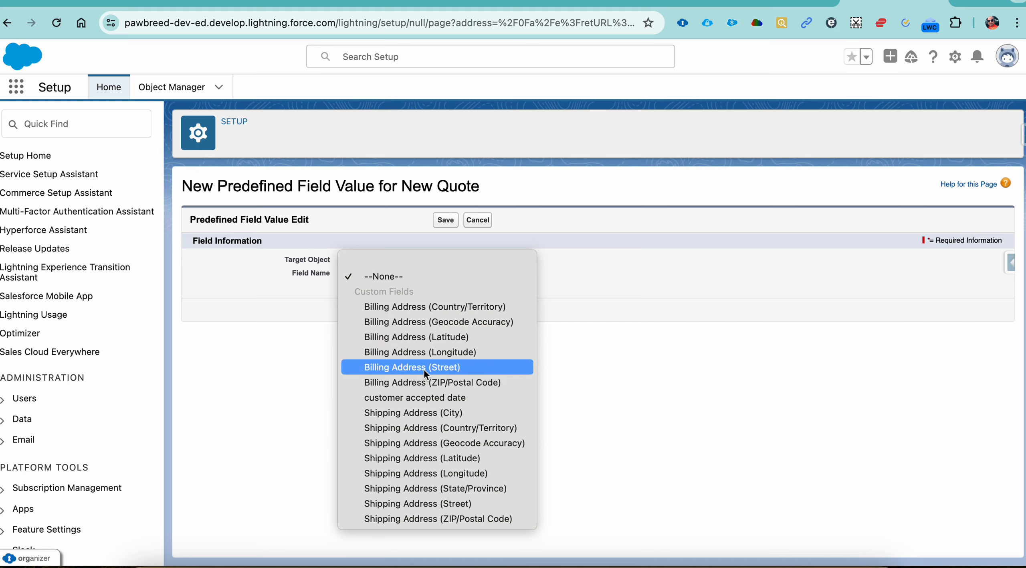
{"action": "left_click", "coordinate": [449, 318]}
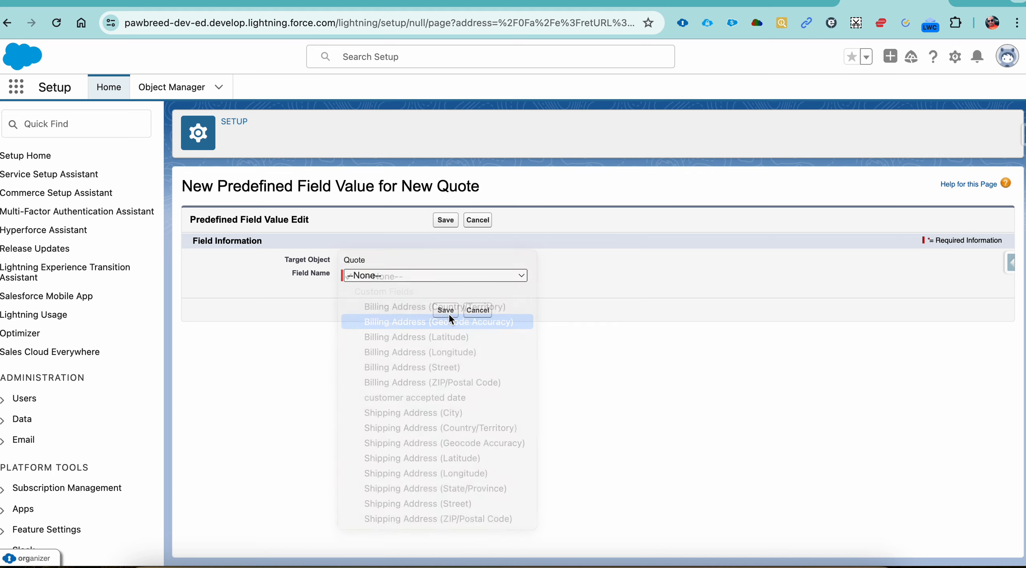
{"action": "left_click", "coordinate": [438, 276]}
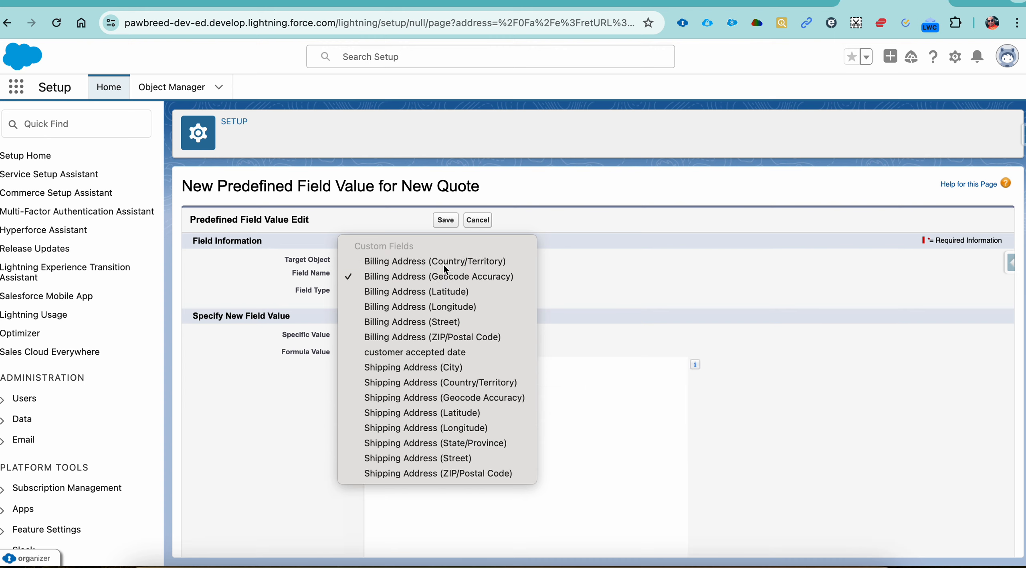
{"action": "left_click", "coordinate": [441, 261]}
Insert the Address (Country/Territory) field, Application_Request__c.Address__CountryCode__s, as the formula value and try saving it
{"action": "left_click", "coordinate": [385, 363]}
{"action": "left_click", "coordinate": [387, 353]}
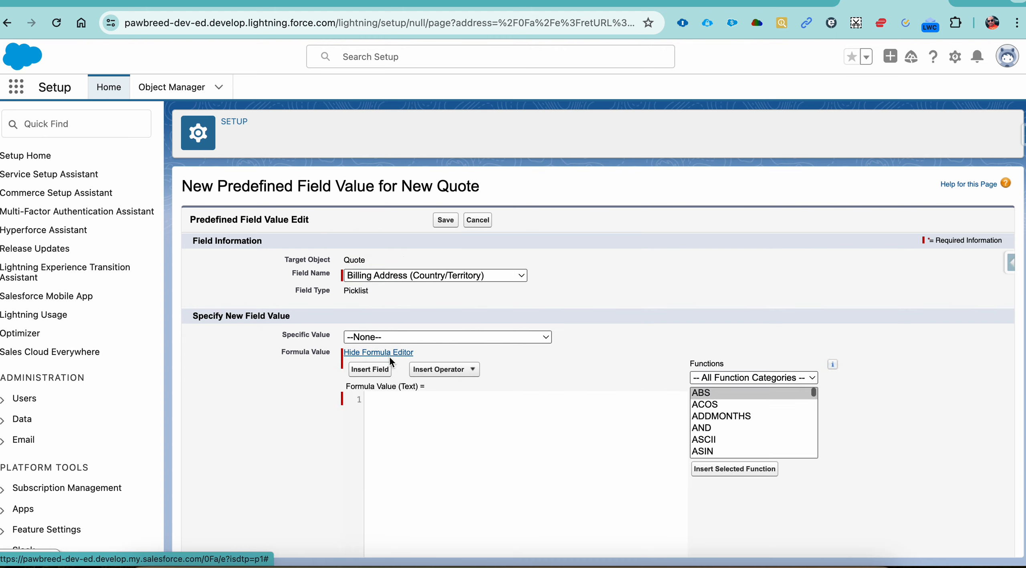
{"action": "left_click", "coordinate": [371, 367]}
{"action": "left_click", "coordinate": [523, 335]}
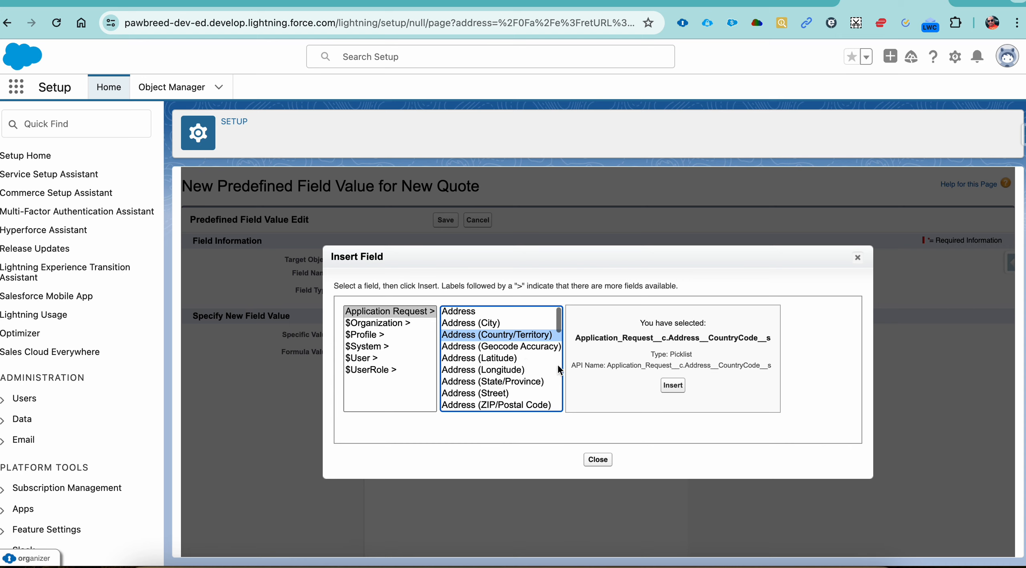
{"action": "left_click", "coordinate": [672, 385]}
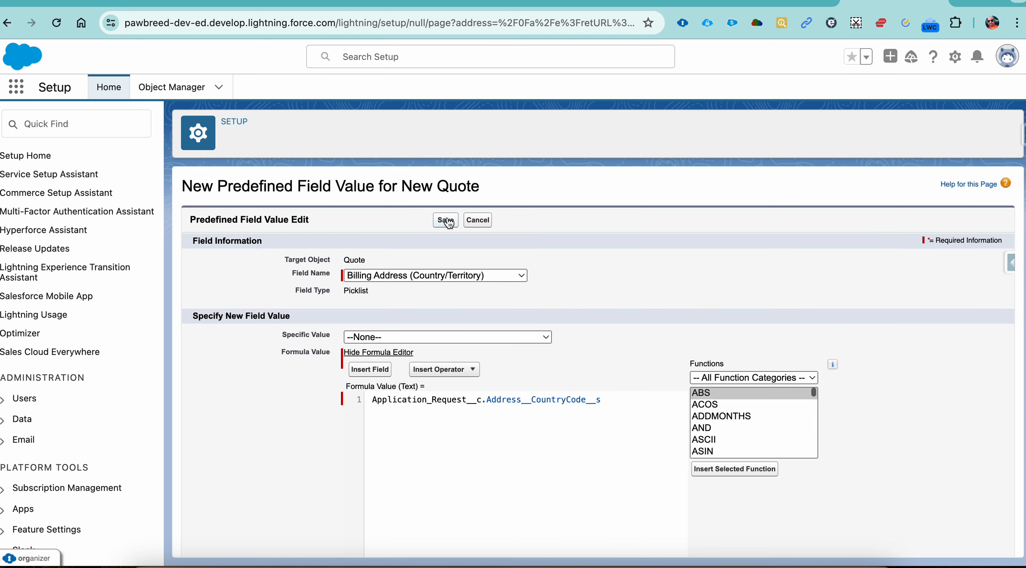
{"action": "left_click", "coordinate": [445, 220]}
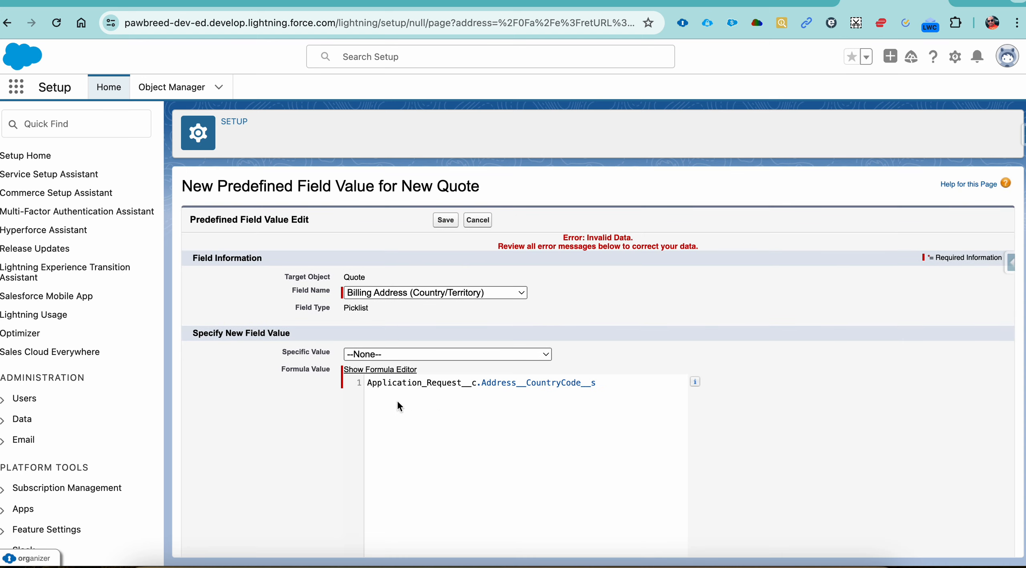
Wrap the country formula in the TEXT function to read TEXT(Application_Request__c.Address__CountryCode__s)
{"action": "type", "text": "TE"}
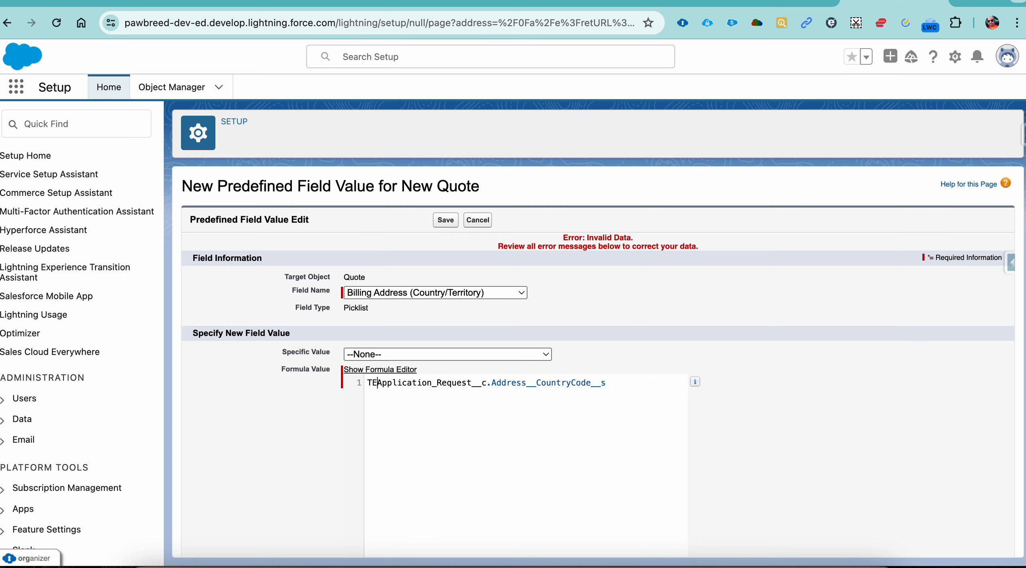
{"action": "type", "text": "XT("}
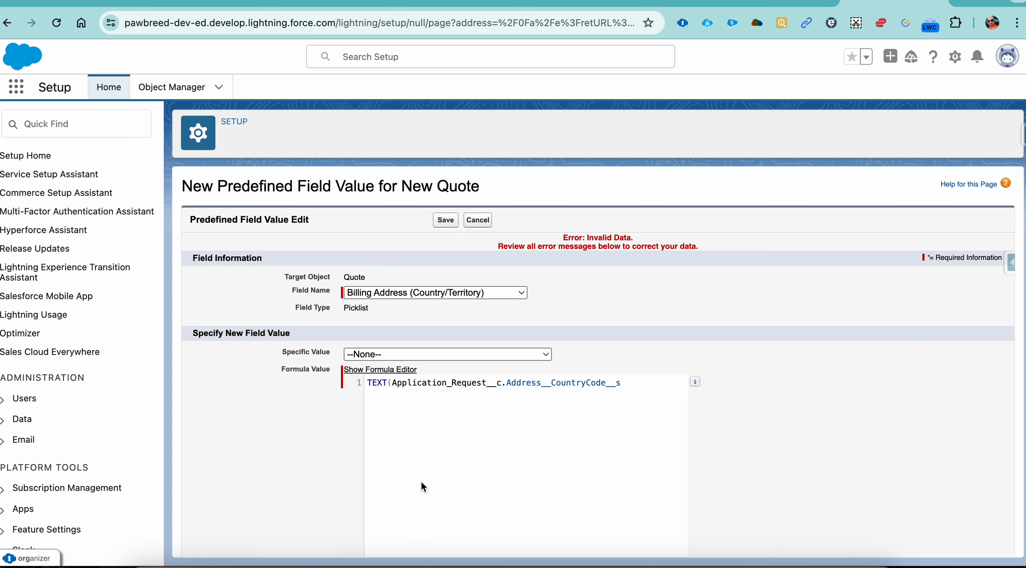
{"action": "left_click", "coordinate": [639, 388]}
{"action": "type", "text": ")"}
Look through the Application Request fields available for insertion and save the Billing Address (Country/Territory) predefined value
{"action": "left_click", "coordinate": [415, 370]}
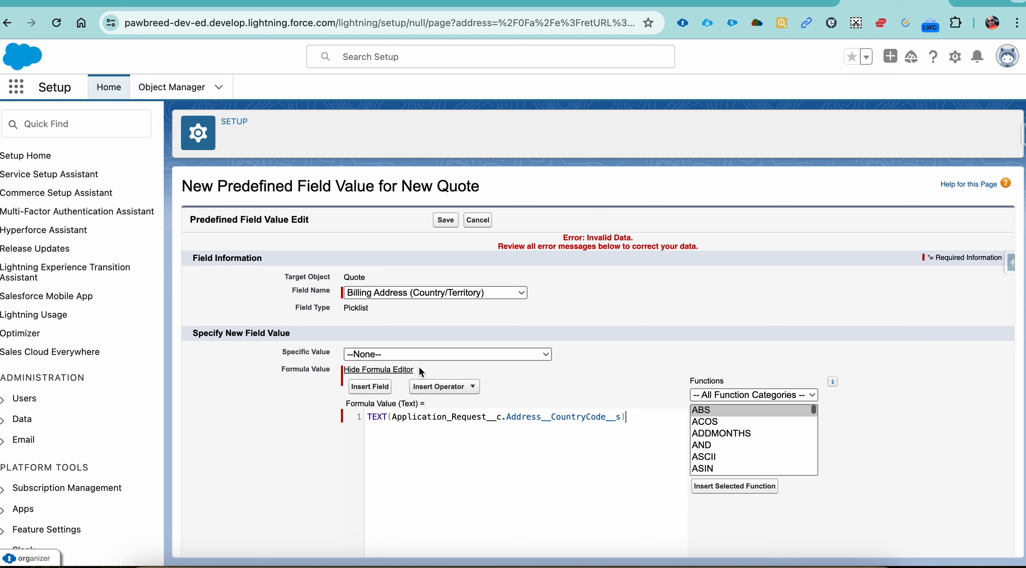
{"action": "left_click", "coordinate": [370, 386]}
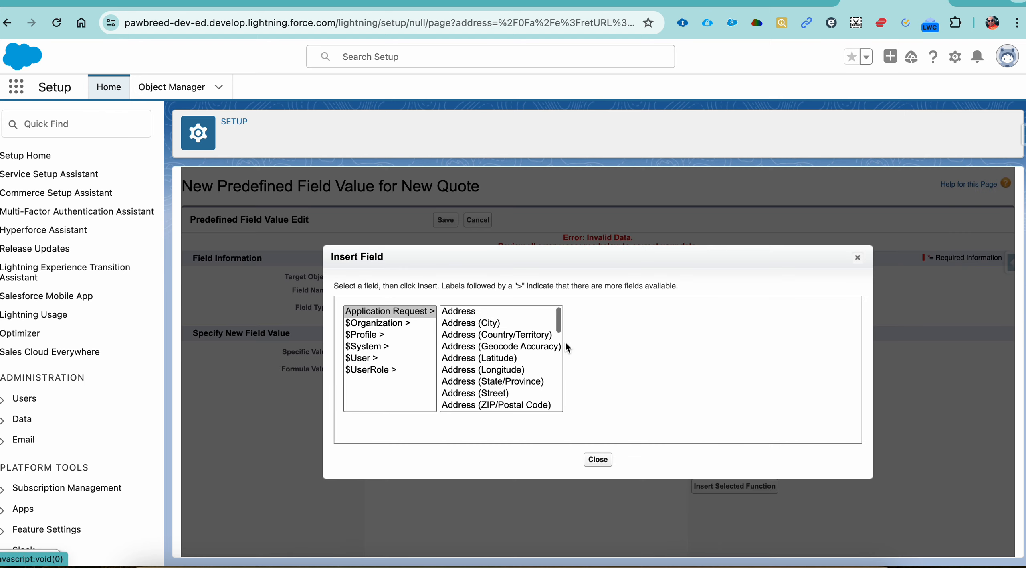
{"action": "left_click", "coordinate": [561, 326]}
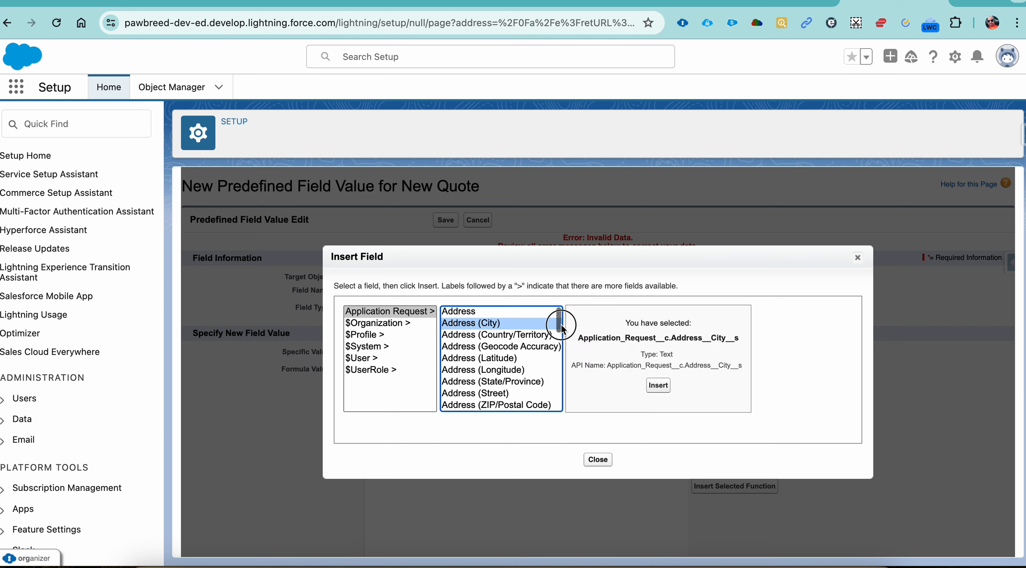
{"action": "left_click", "coordinate": [561, 326]}
{"action": "key", "text": "Down"}
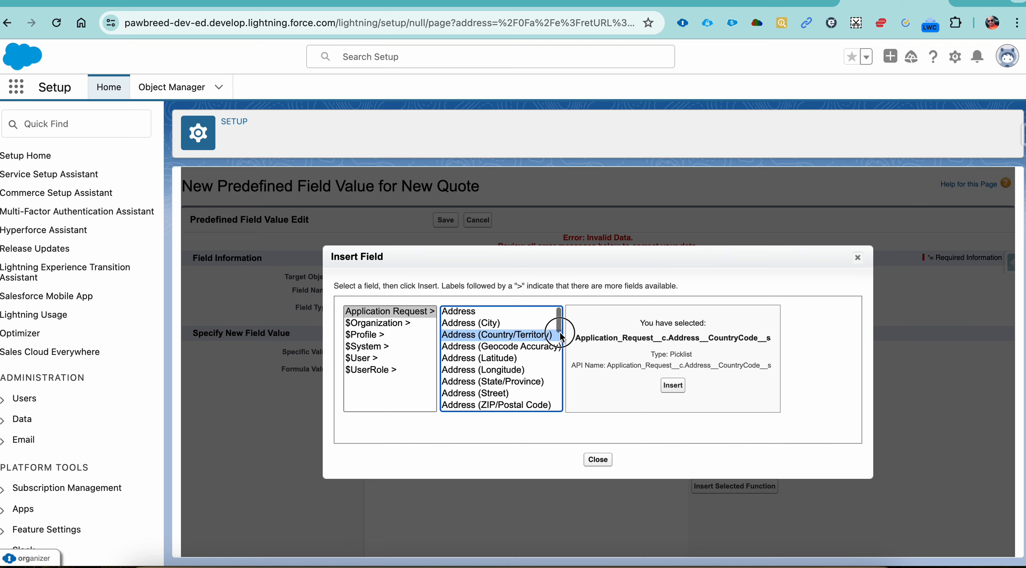
{"action": "scroll", "coordinate": [528, 349], "scroll_direction": "down", "scroll_amount": 2}
{"action": "scroll", "coordinate": [529, 350], "scroll_direction": "down", "scroll_amount": 10}
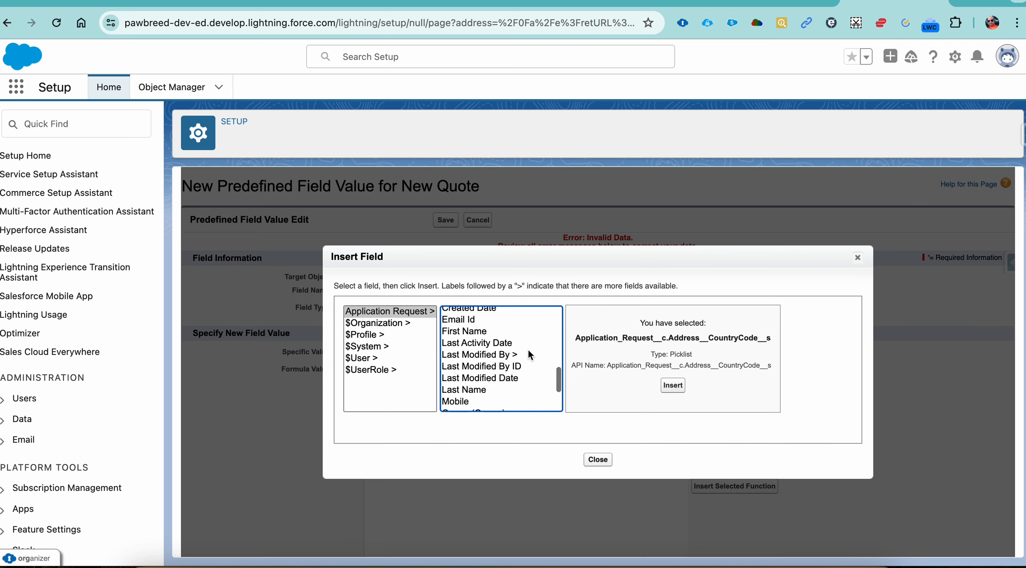
{"action": "scroll", "coordinate": [527, 351], "scroll_direction": "down", "scroll_amount": 2}
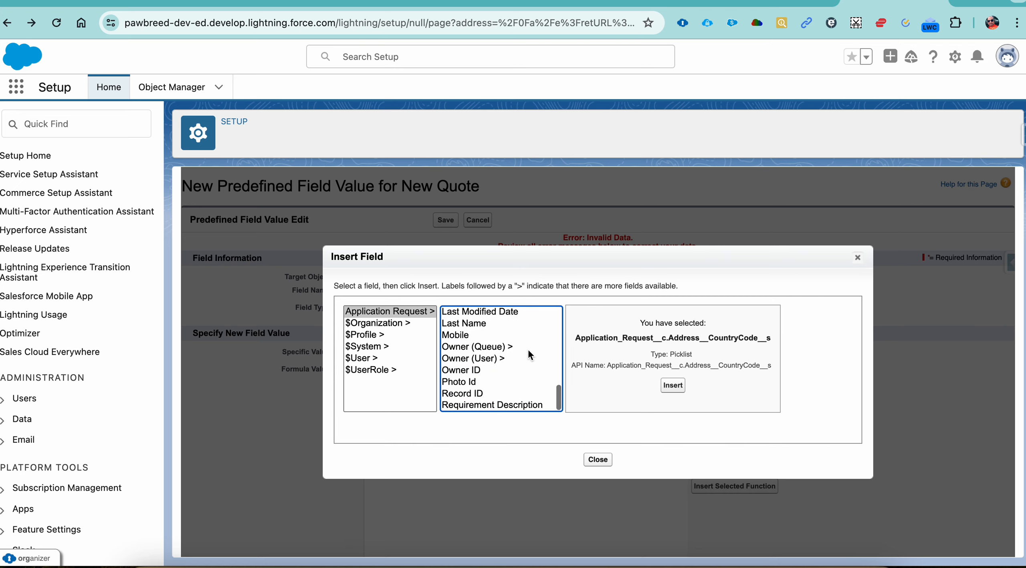
{"action": "scroll", "coordinate": [537, 361], "scroll_direction": "down", "scroll_amount": 4}
{"action": "left_click", "coordinate": [597, 459]}
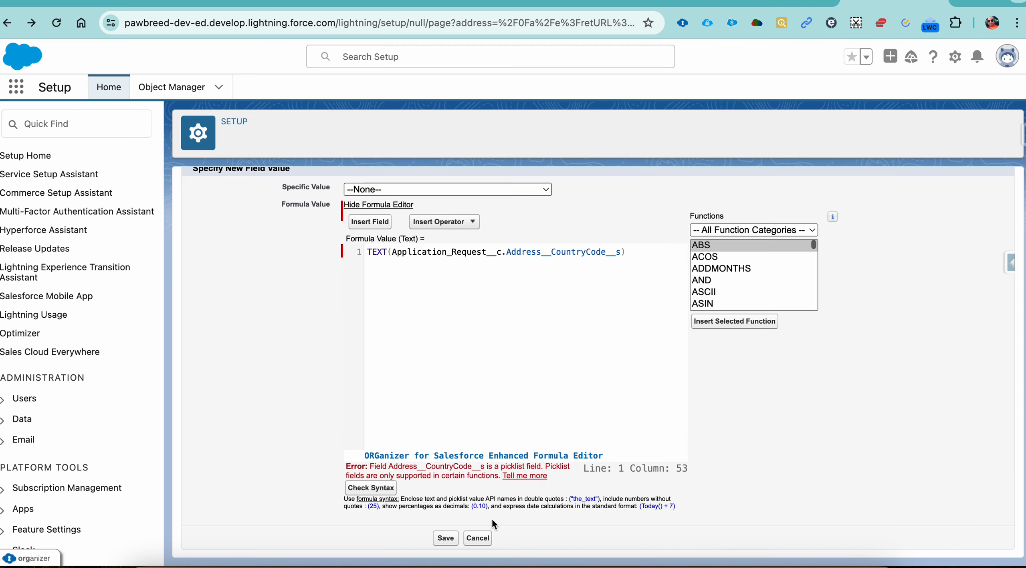
{"action": "left_click", "coordinate": [453, 538]}
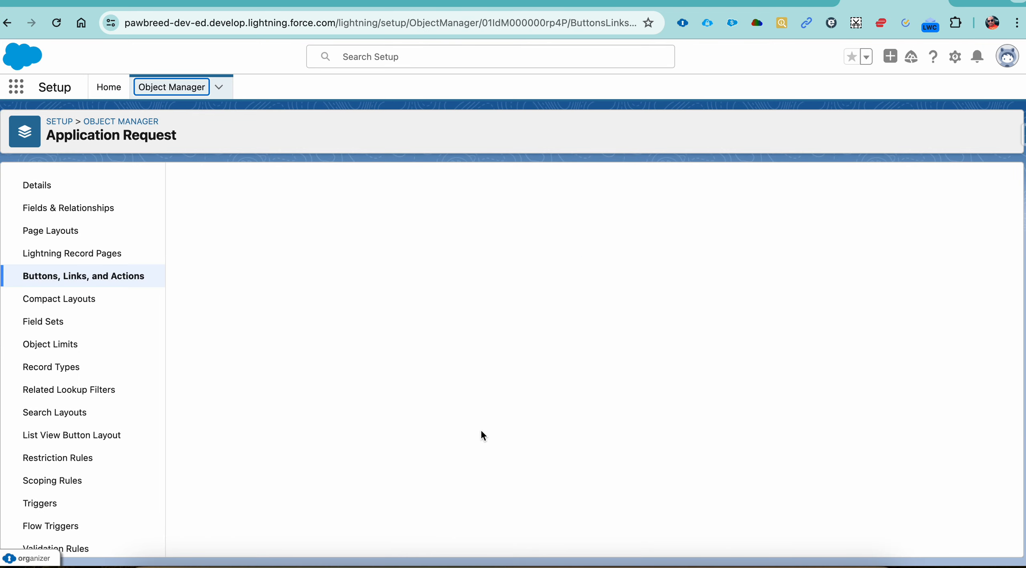
Launch New Quote from the application request record in PawBreed CRM and check the prefilled billing address and other fields
{"action": "left_click", "coordinate": [770, 2]}
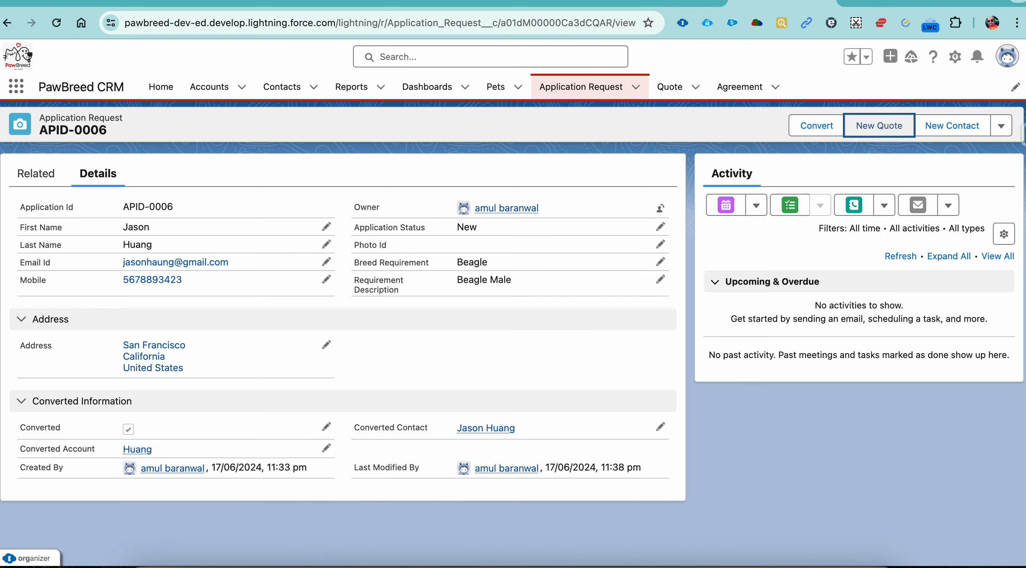
{"action": "left_click", "coordinate": [874, 127]}
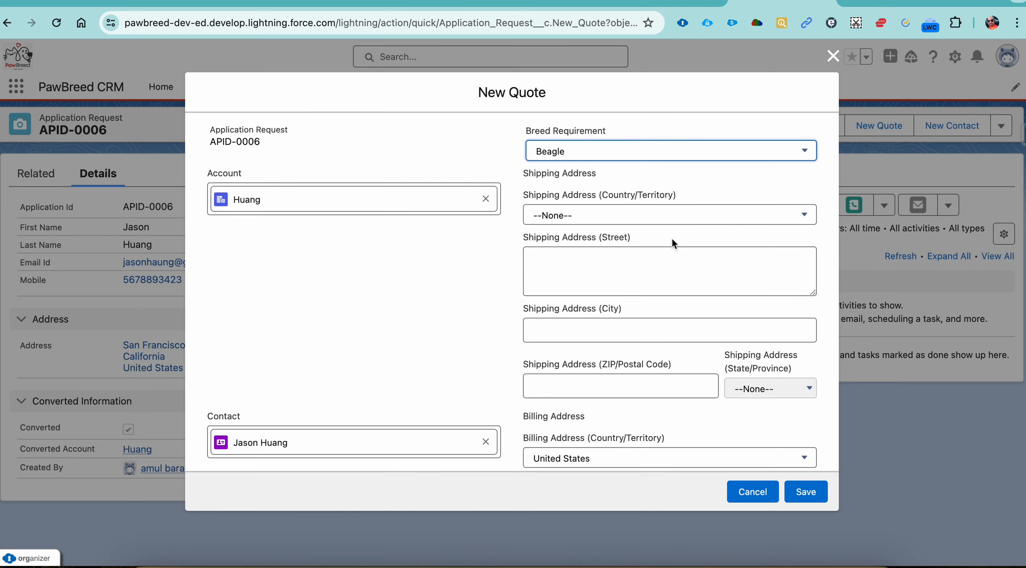
{"action": "scroll", "coordinate": [671, 240], "scroll_direction": "down", "scroll_amount": 3}
{"action": "scroll", "coordinate": [671, 281], "scroll_direction": "down", "scroll_amount": 5}
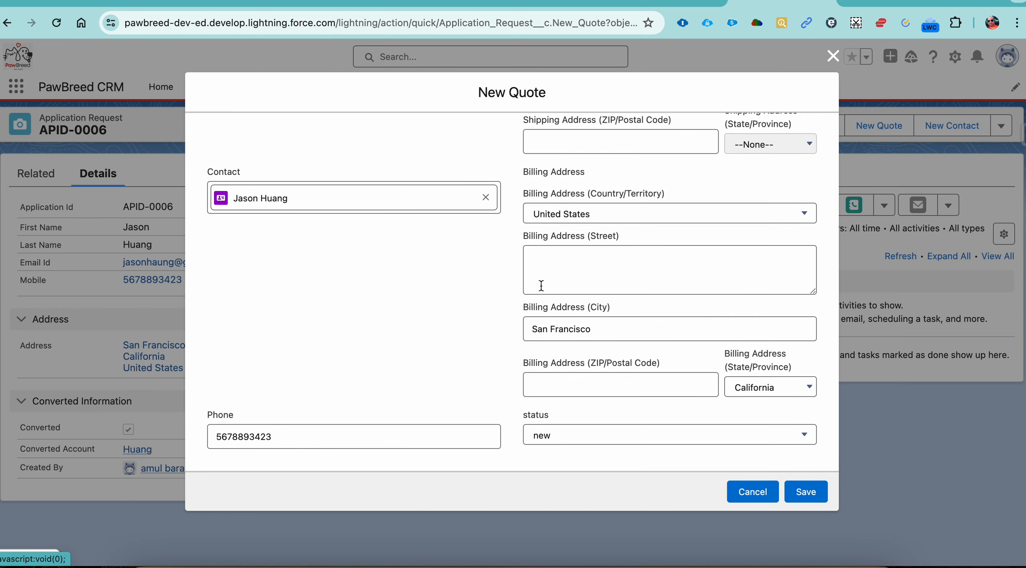
{"action": "scroll", "coordinate": [338, 367], "scroll_direction": "up", "scroll_amount": 5}
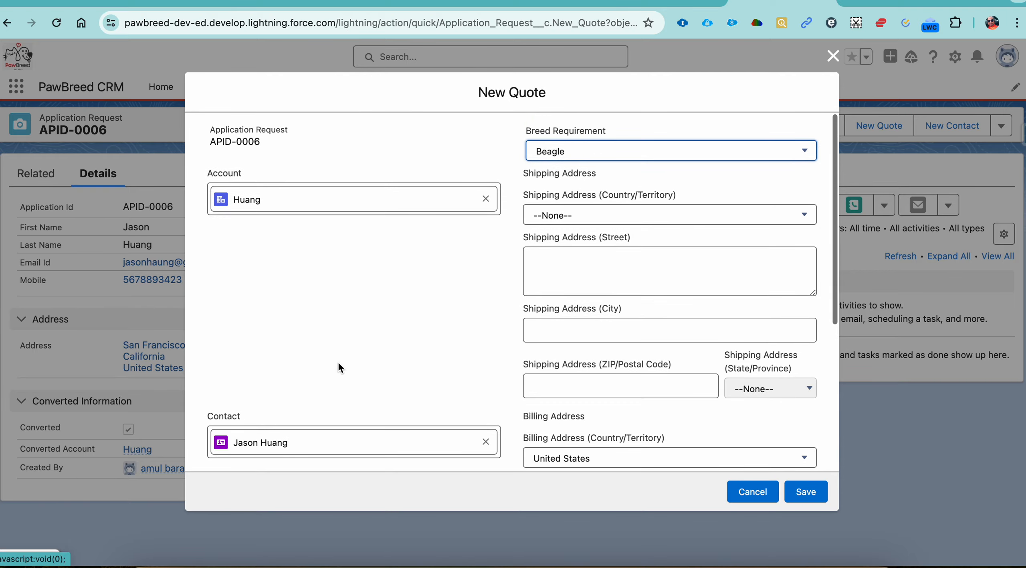
Save the prefilled quote and open the newly created quote record
{"action": "left_click", "coordinate": [813, 493]}
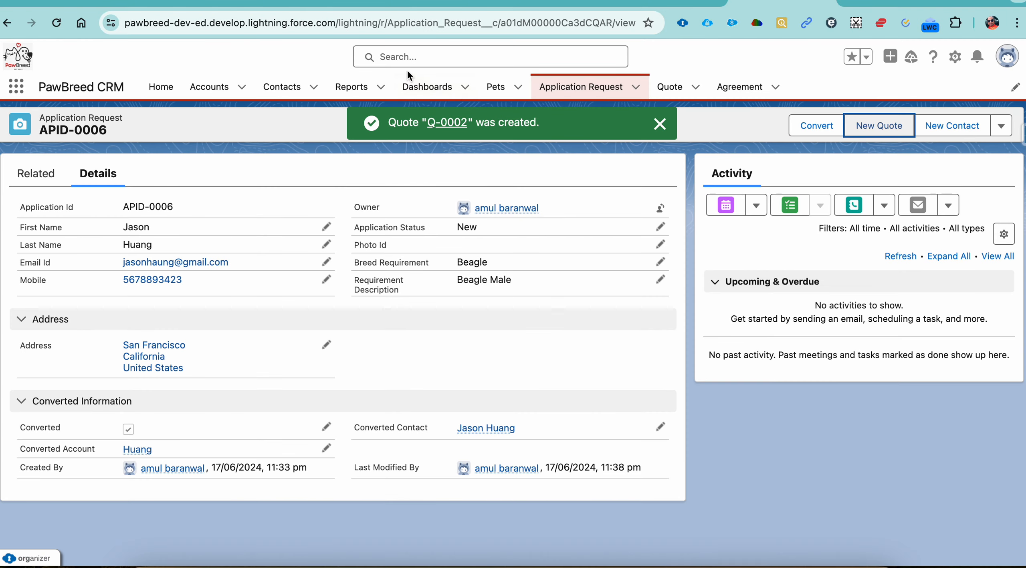
{"action": "left_click", "coordinate": [444, 123]}
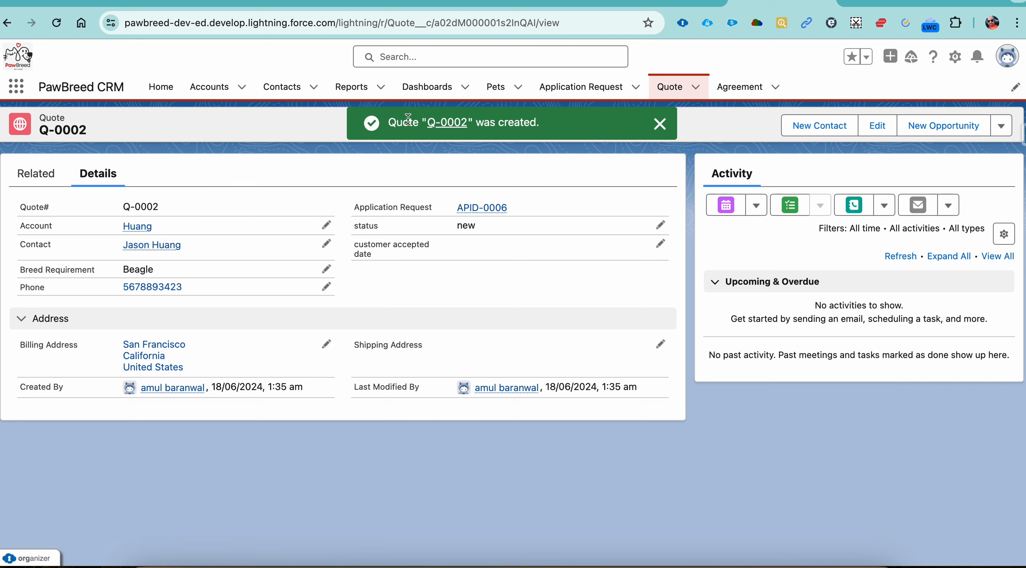
Open the Application Request list, switch back to Setup, and review the New Quote action's Action Type
{"action": "left_click", "coordinate": [567, 100]}
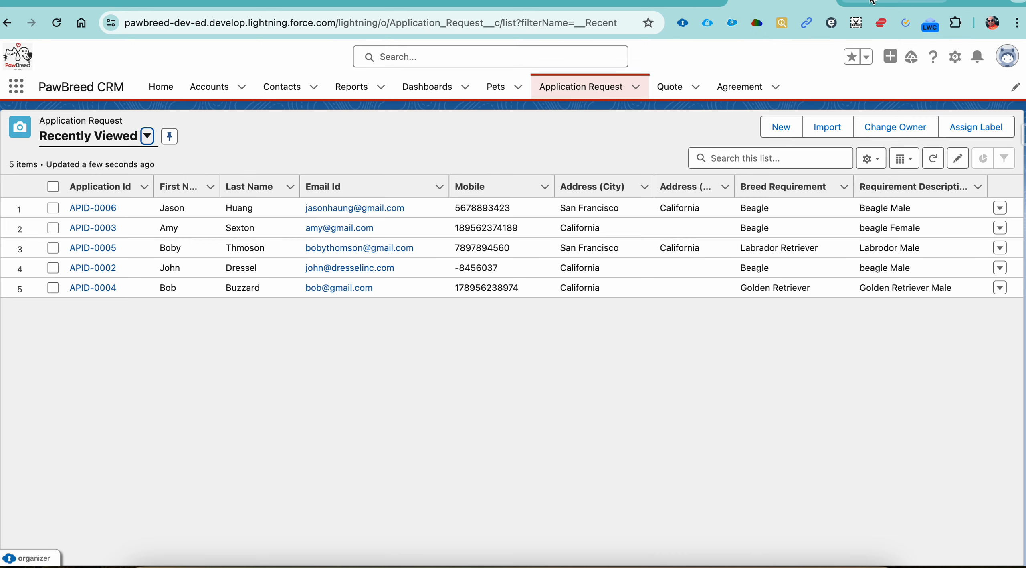
{"action": "left_click", "coordinate": [861, 7]}
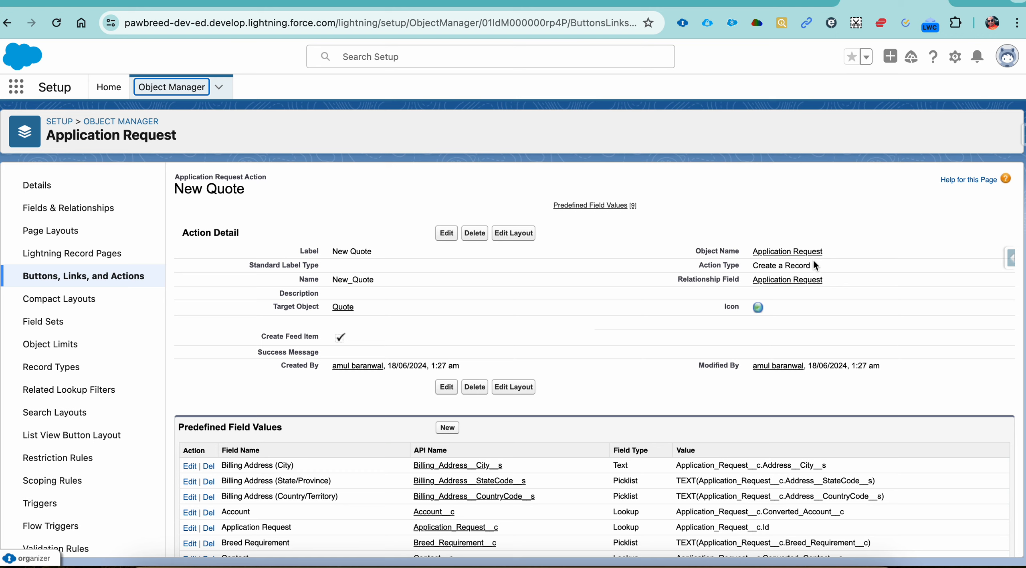
{"action": "left_click_drag", "start_coordinate": [811, 265], "coordinate": [755, 265]}
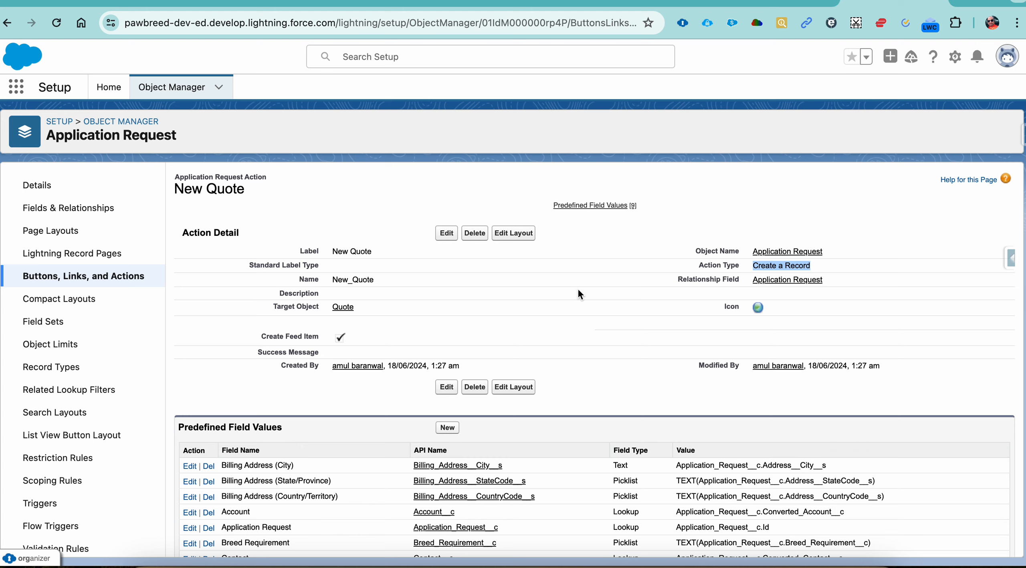
{"action": "key", "text": "super+shift+5"}
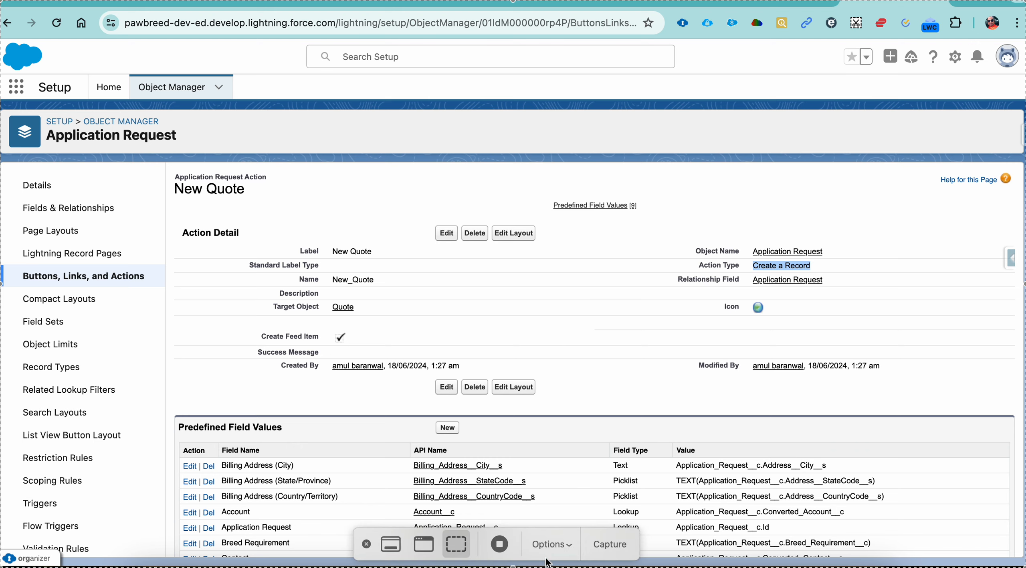